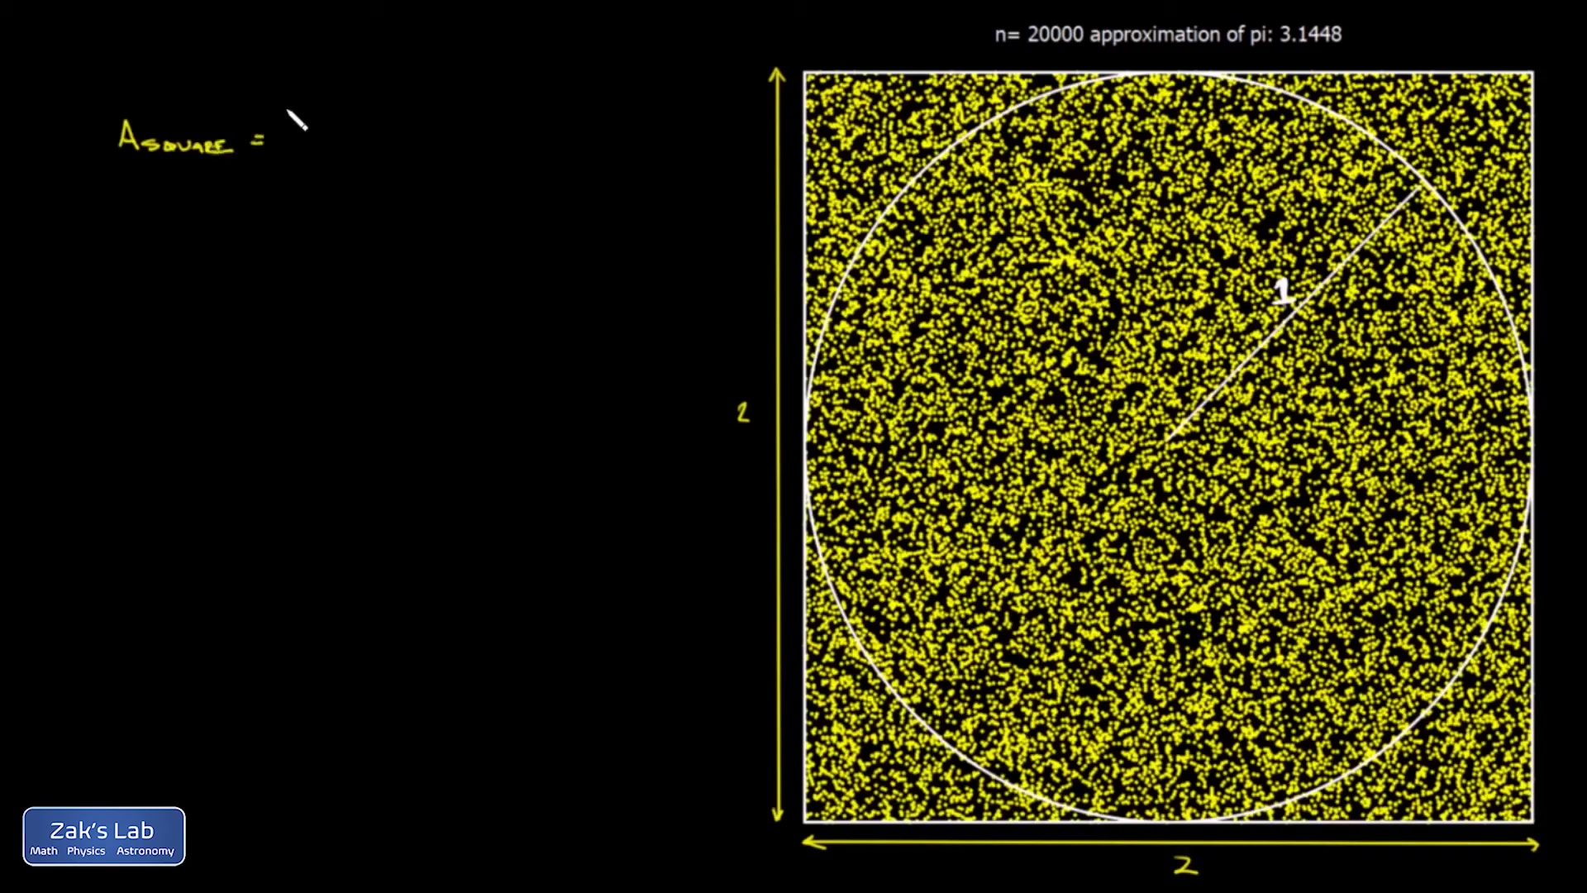
# Step: Handwrite A square = 2·2 = 4, the RATIO label, and the ratio π/4 with the pen
pyautogui.moveTo(285, 130)
pyautogui.mouseDown()
pyautogui.moveTo(307, 147)
pyautogui.moveTo(384, 149)
pyautogui.moveTo(298, 202)
pyautogui.moveTo(332, 214)
pyautogui.moveTo(345, 195)
pyautogui.moveTo(367, 213)
pyautogui.moveTo(397, 195)
pyautogui.moveTo(380, 211)
pyautogui.moveTo(395, 210)
pyautogui.mouseUp()
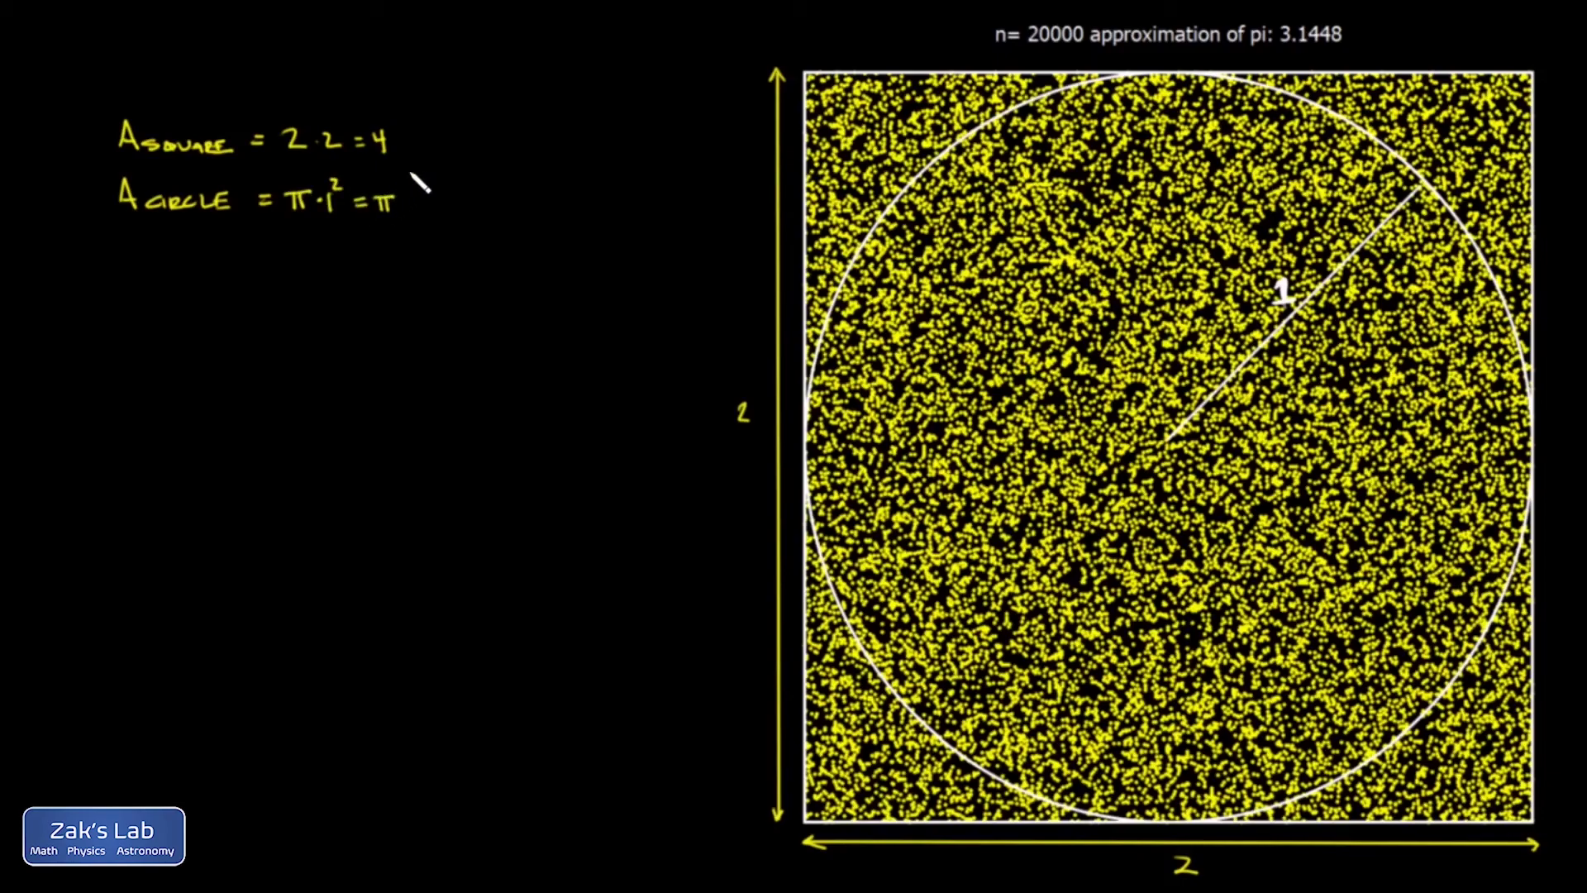
pyautogui.moveTo(121, 250); pyautogui.dragTo(193, 265)
pyautogui.moveTo(201, 254); pyautogui.dragTo(201, 262)
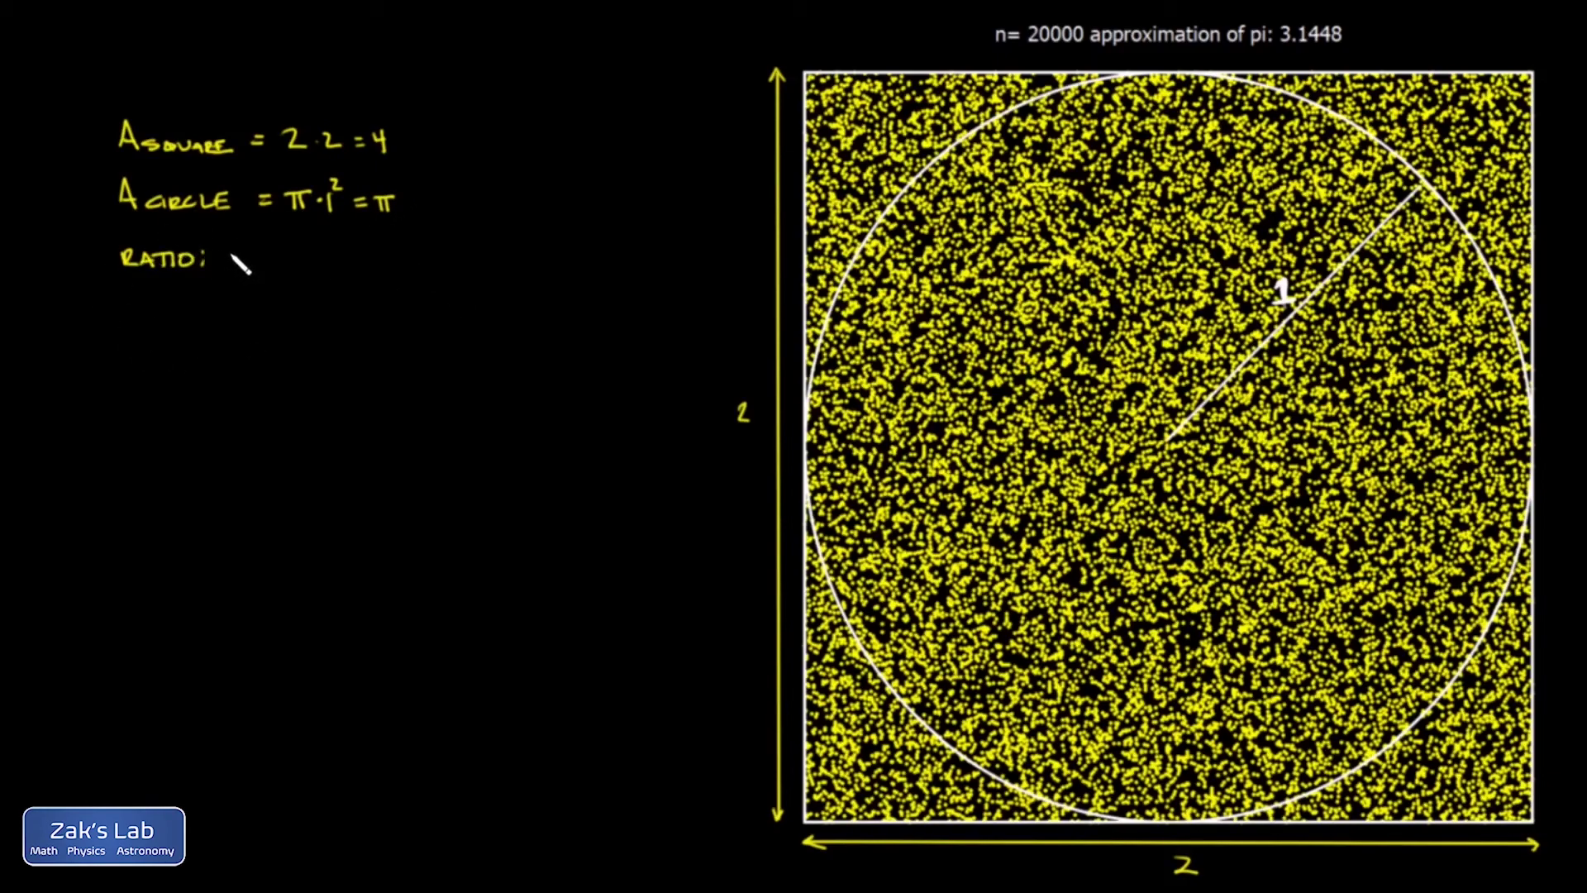
pyautogui.moveTo(215, 244)
pyautogui.mouseDown()
pyautogui.moveTo(234, 243)
pyautogui.moveTo(217, 257)
pyautogui.mouseUp()
pyautogui.moveTo(229, 245); pyautogui.dragTo(264, 267)
pyautogui.moveTo(260, 254); pyautogui.dragTo(260, 276)
pyautogui.click(272, 271)
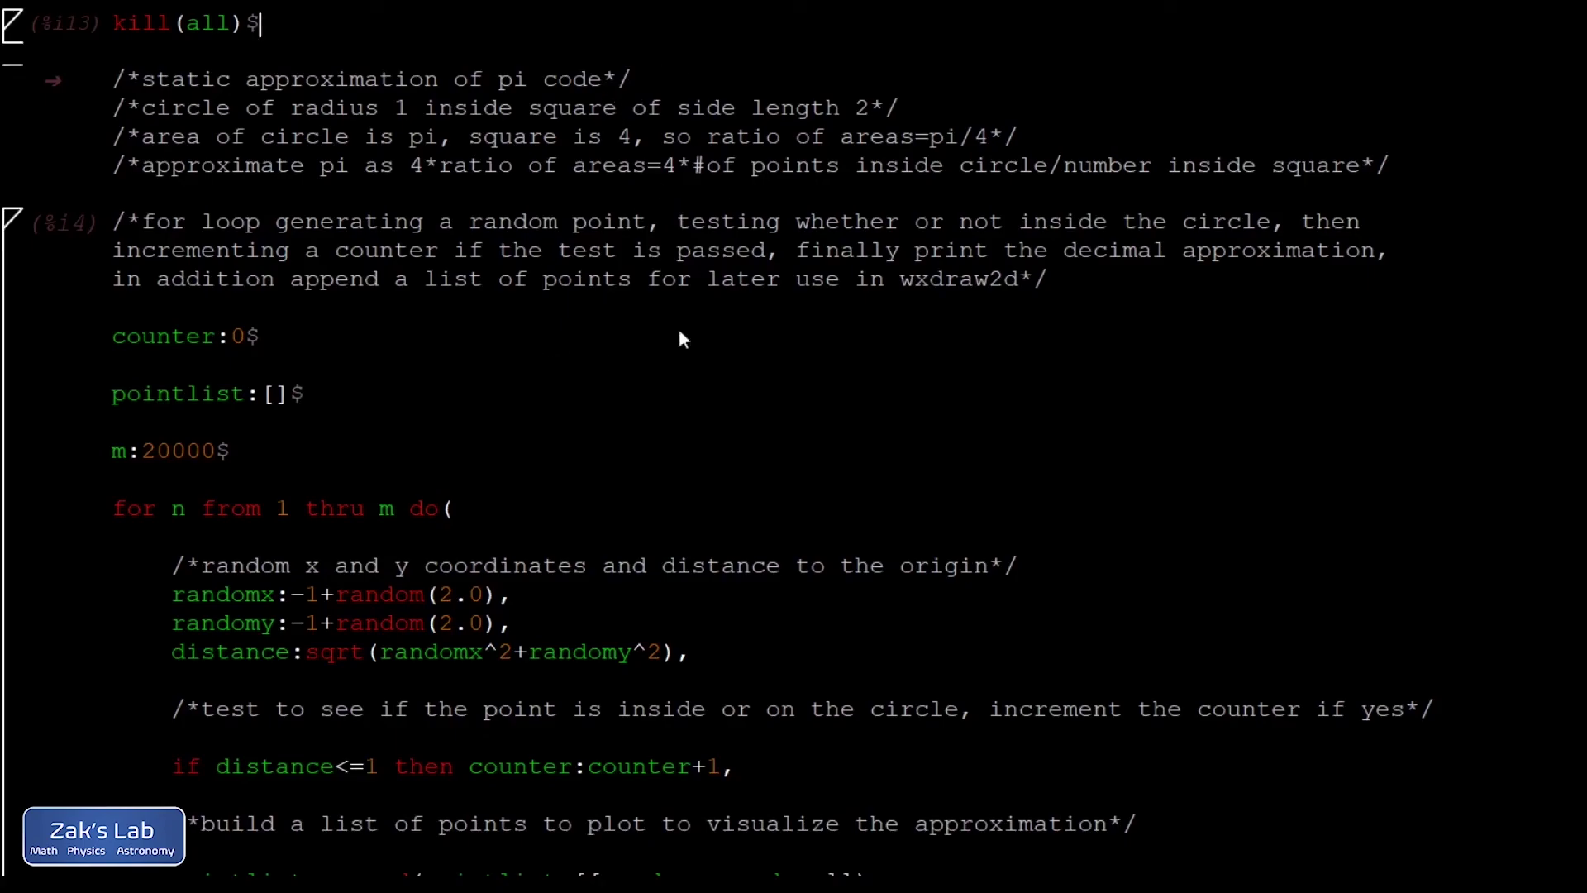
pyautogui.scroll(-3, 277, 358)
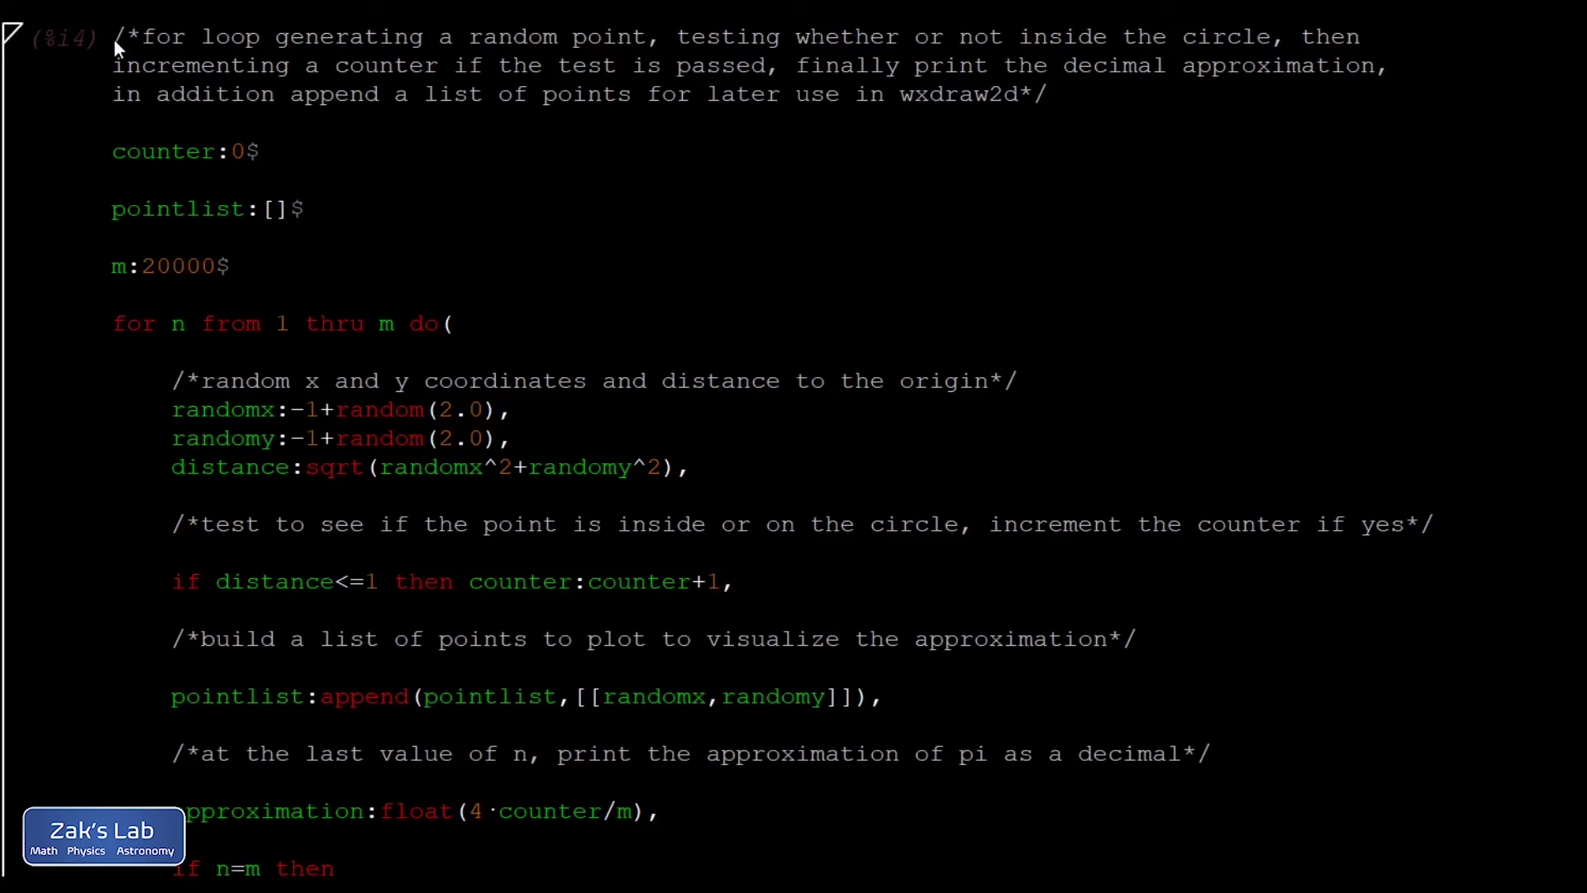
pyautogui.tripleClick(218, 123)
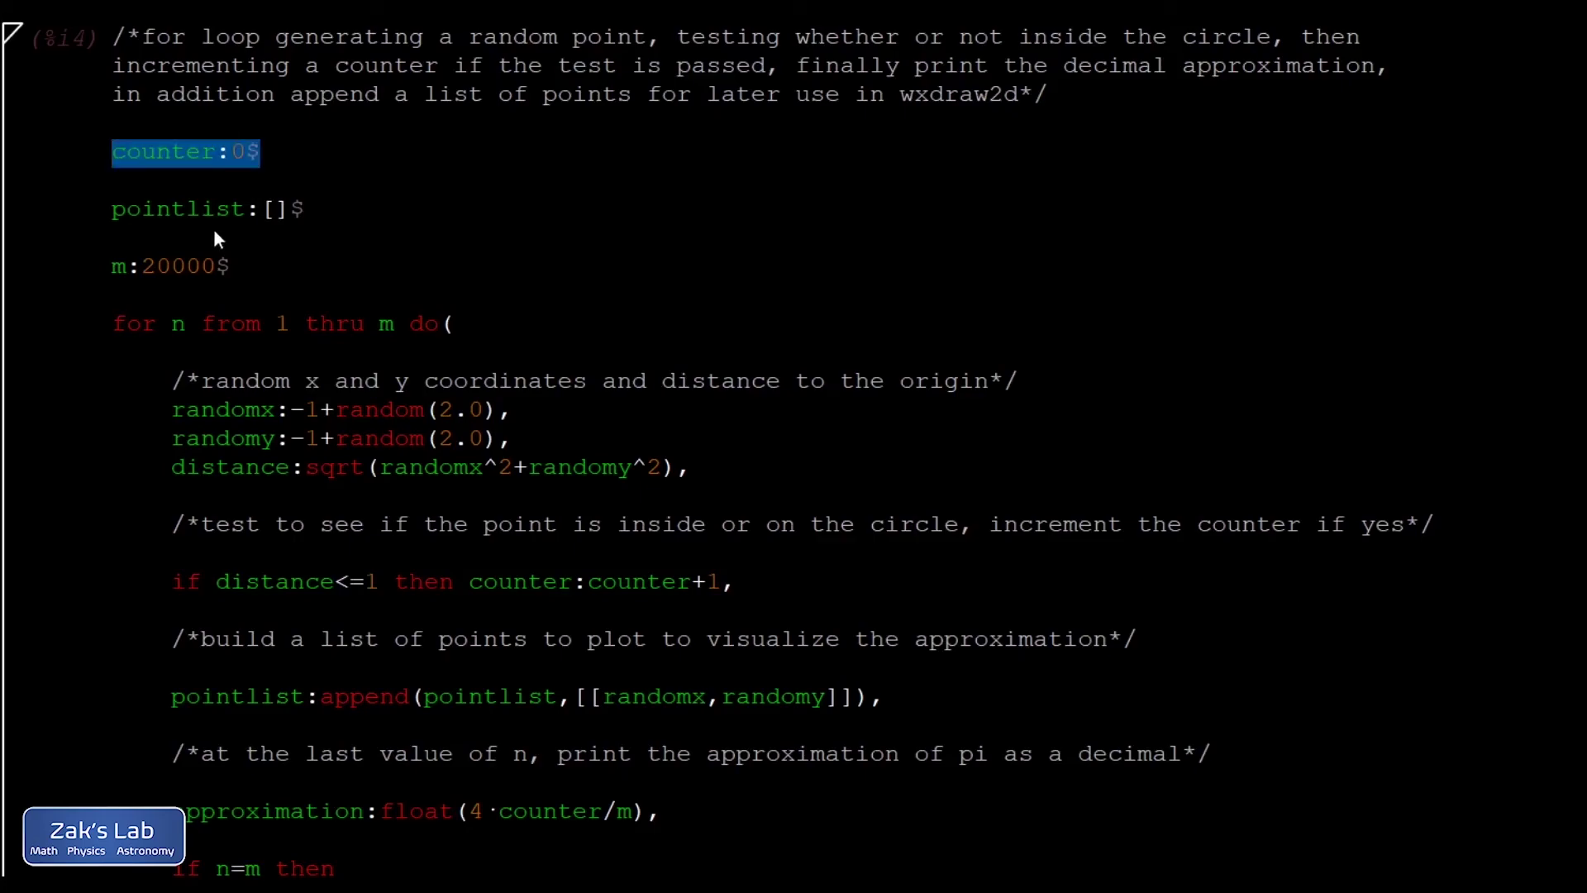
pyautogui.click(314, 209)
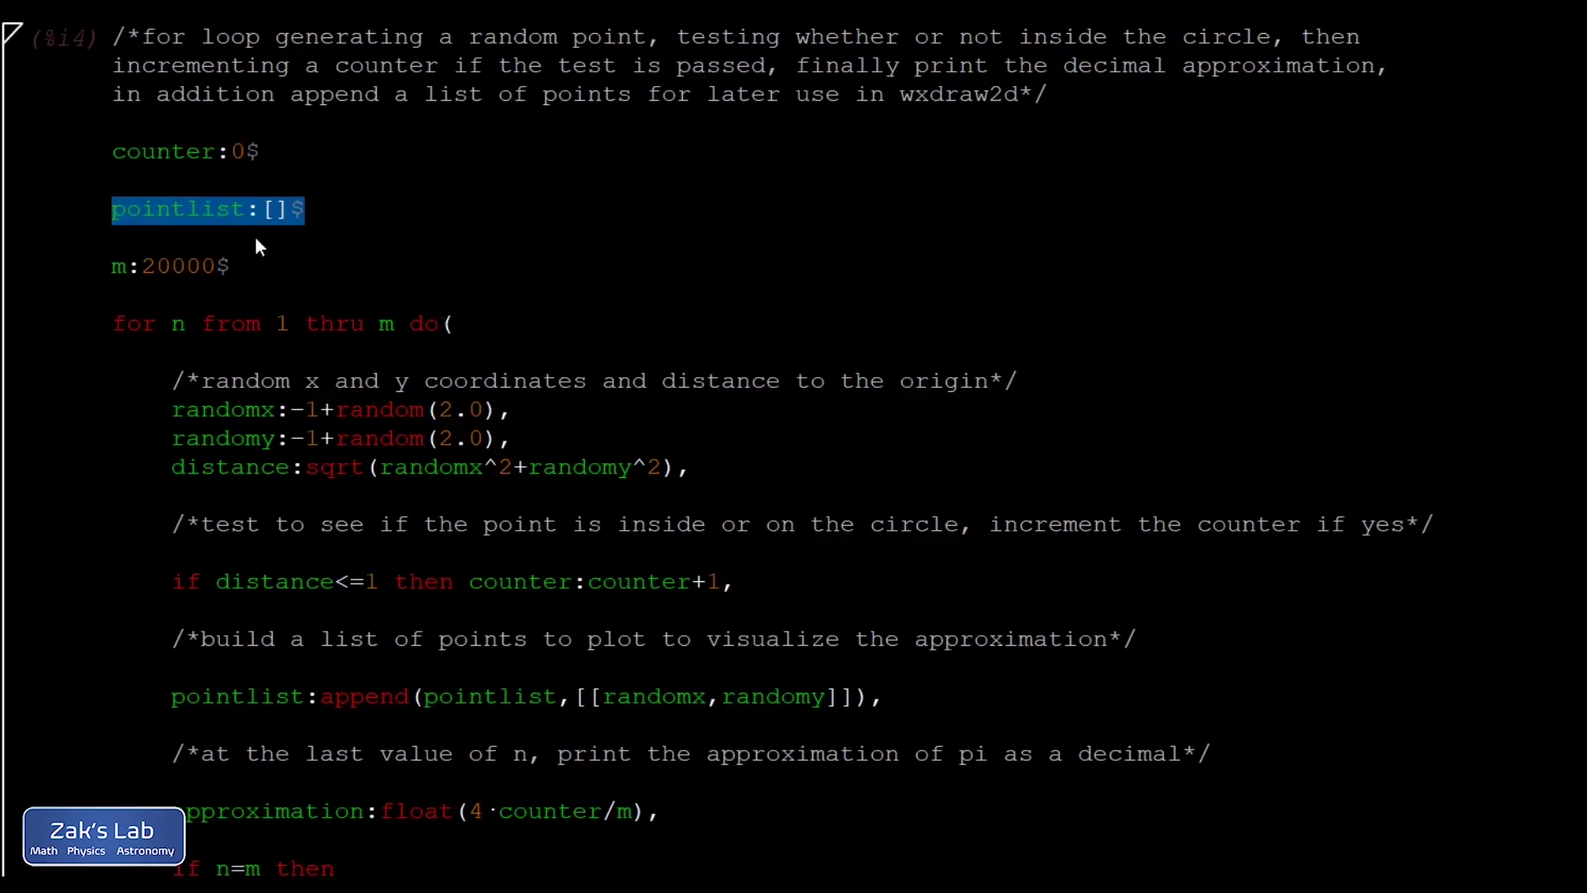
pyautogui.click(323, 211)
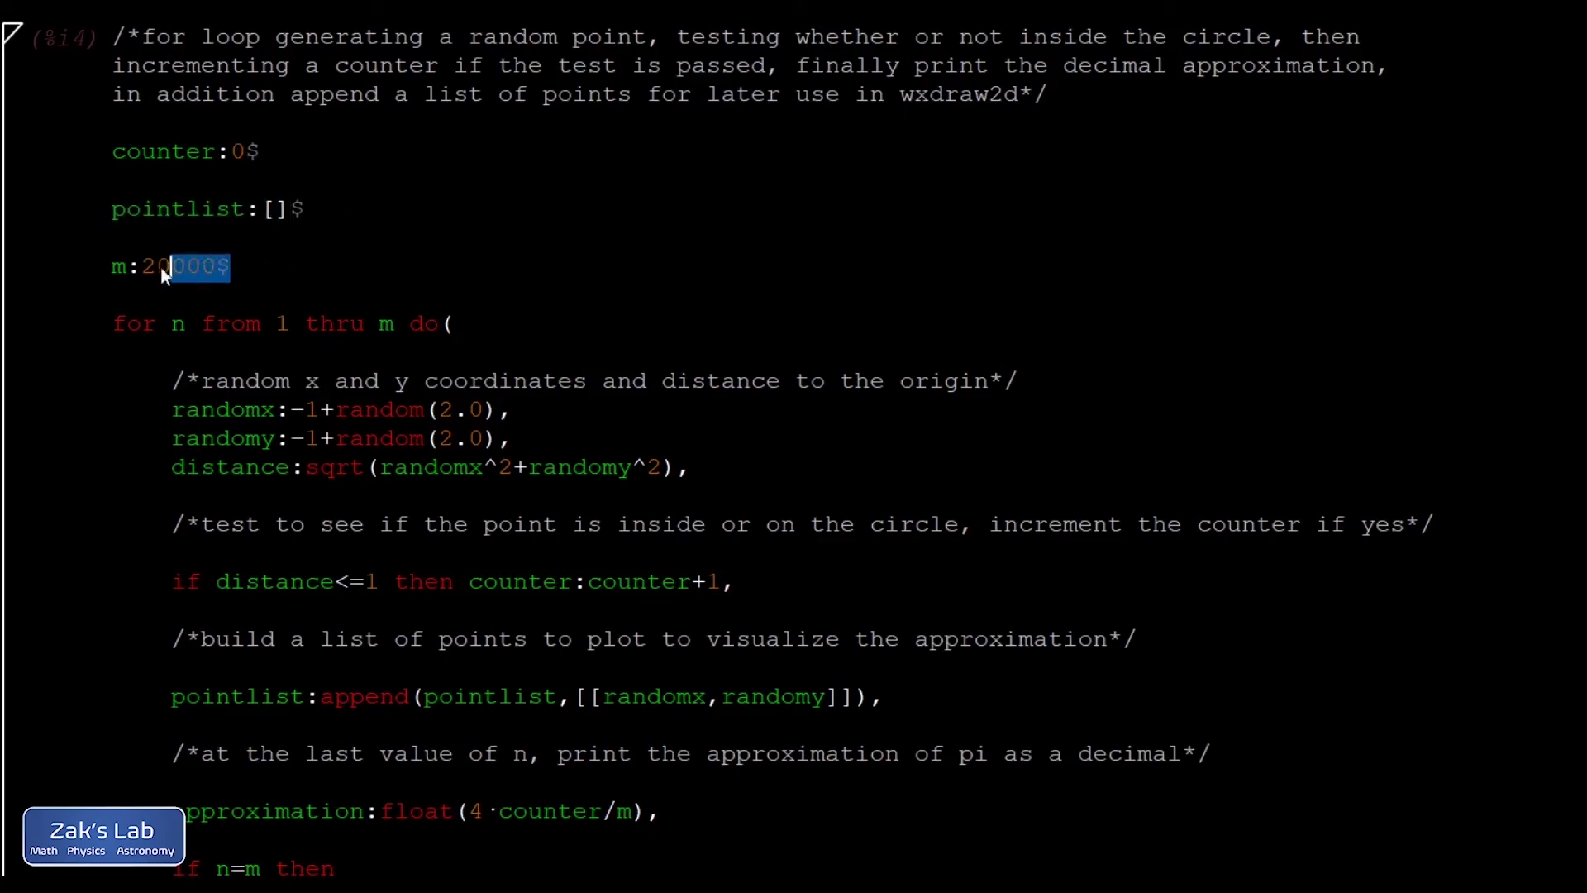
pyautogui.moveTo(239, 265); pyautogui.dragTo(112, 268)
pyautogui.click(433, 338)
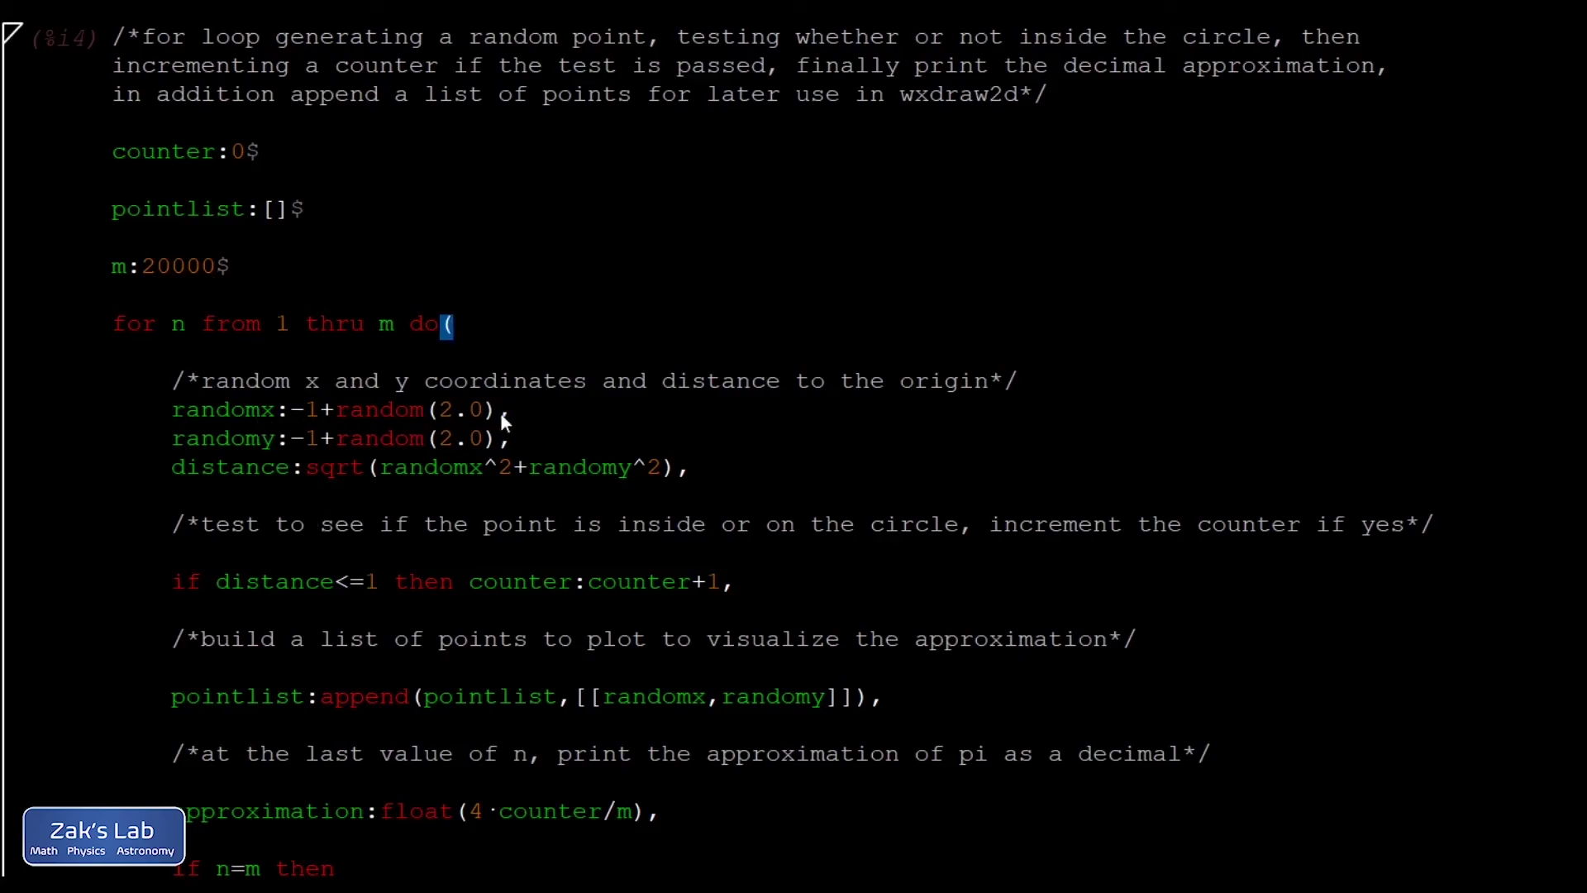
pyautogui.moveTo(516, 411); pyautogui.dragTo(180, 417)
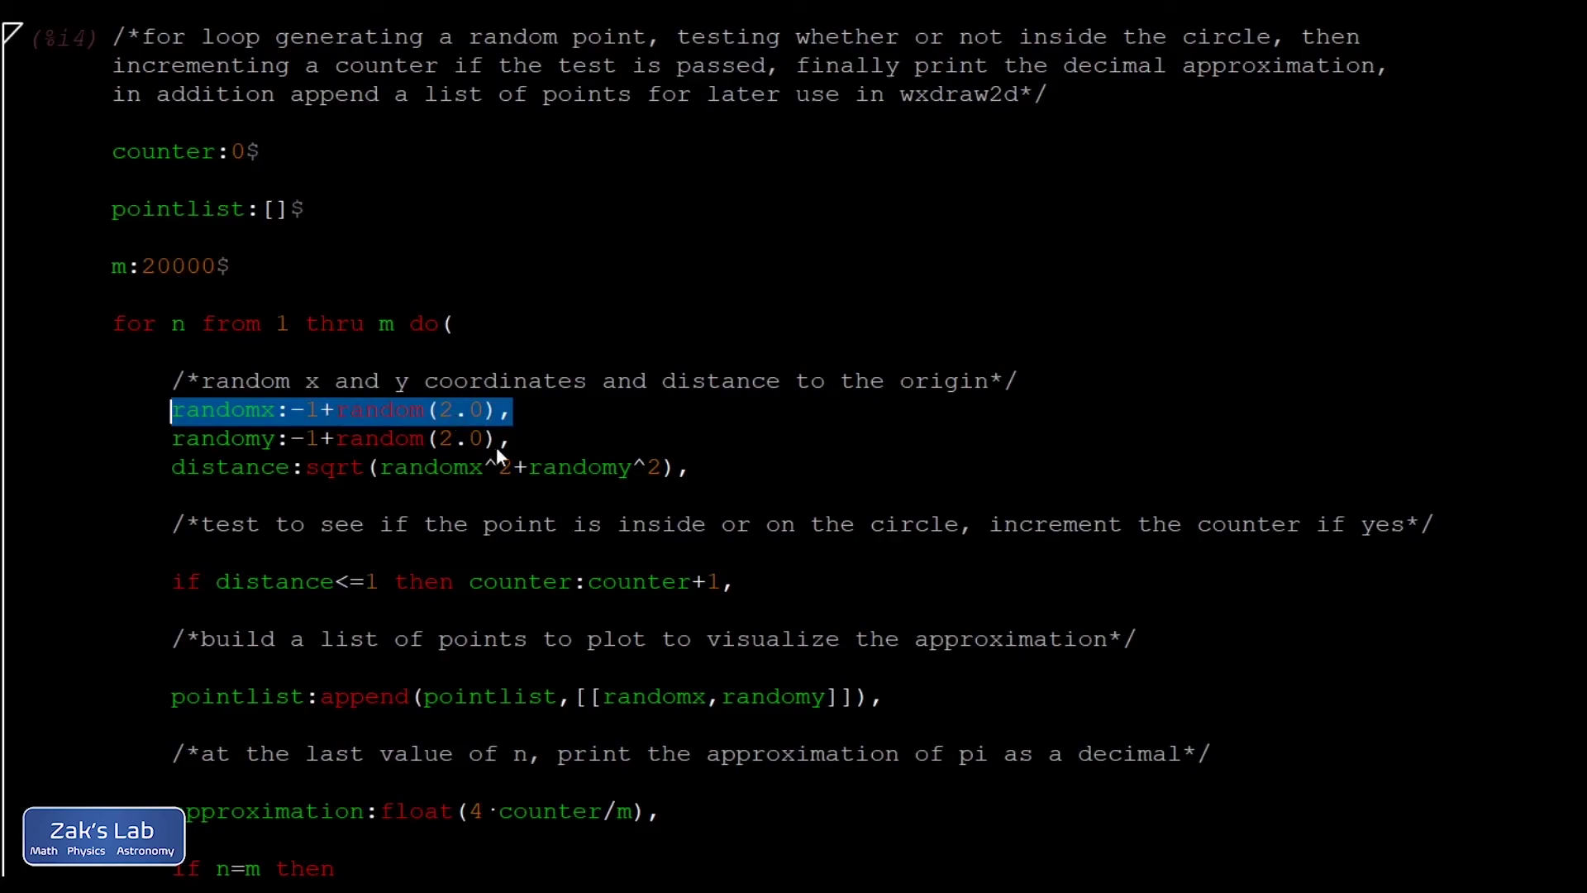
pyautogui.moveTo(523, 439); pyautogui.dragTo(232, 443)
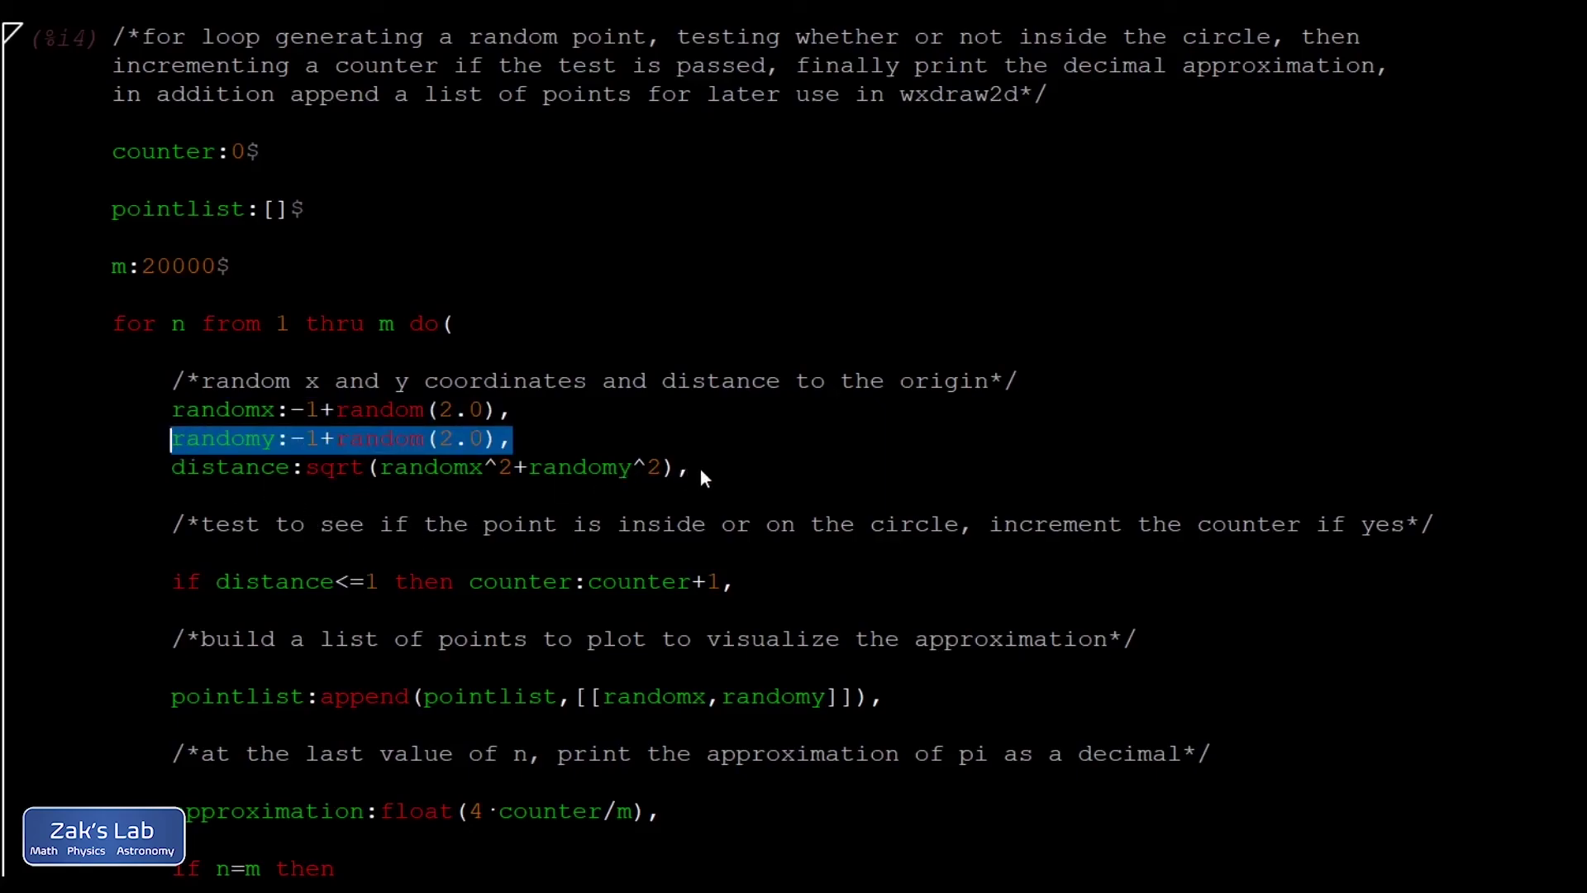
pyautogui.moveTo(701, 468); pyautogui.dragTo(297, 464)
pyautogui.moveTo(198, 462); pyautogui.dragTo(177, 466)
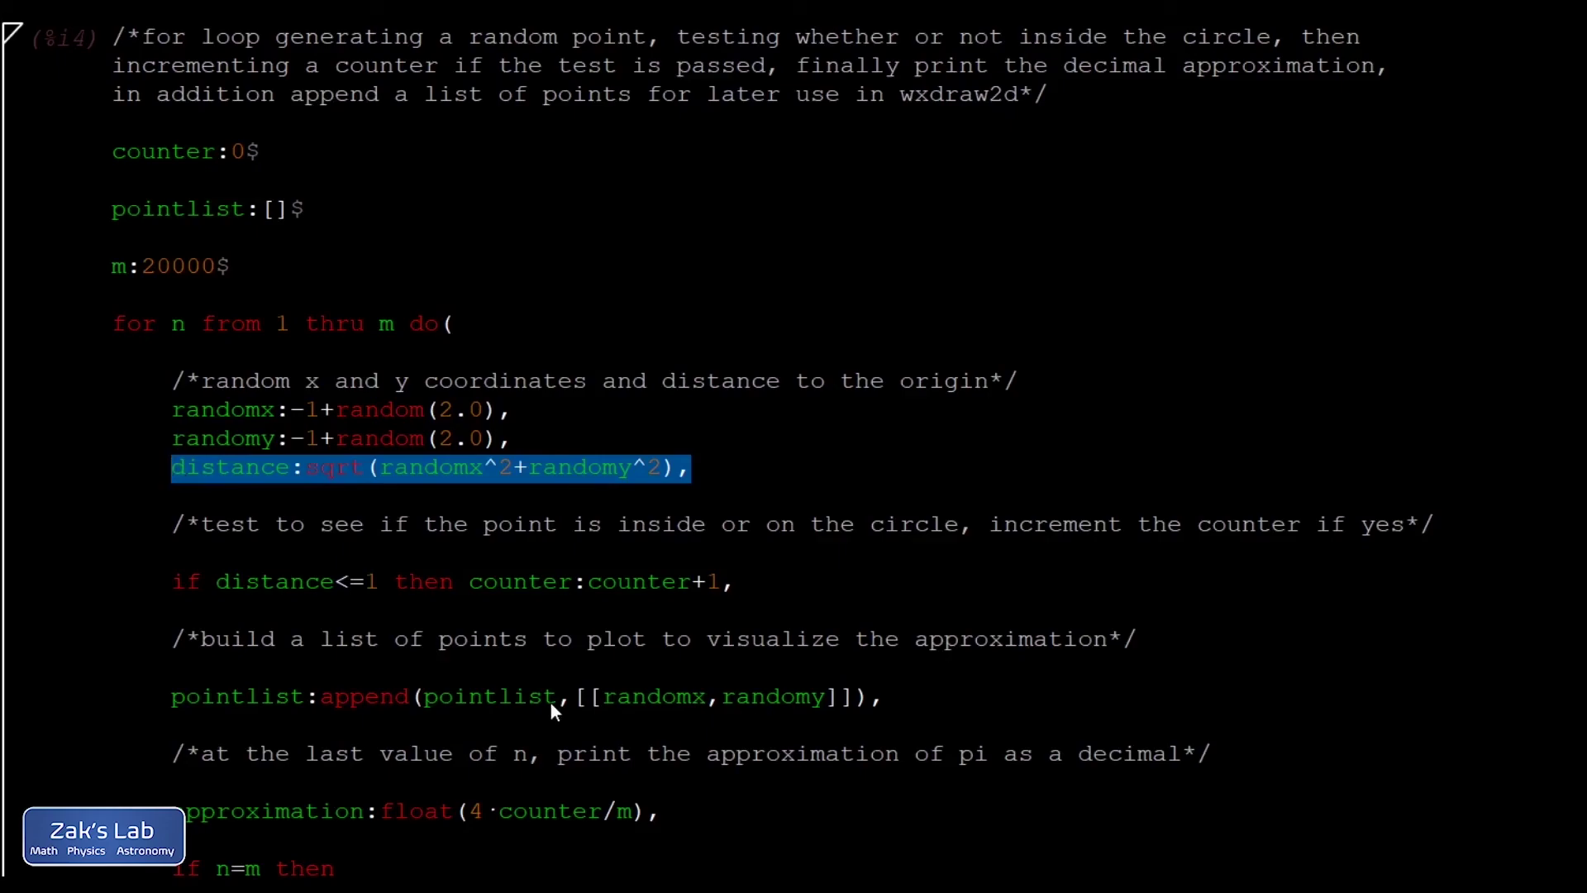
pyautogui.moveTo(736, 582); pyautogui.dragTo(176, 577)
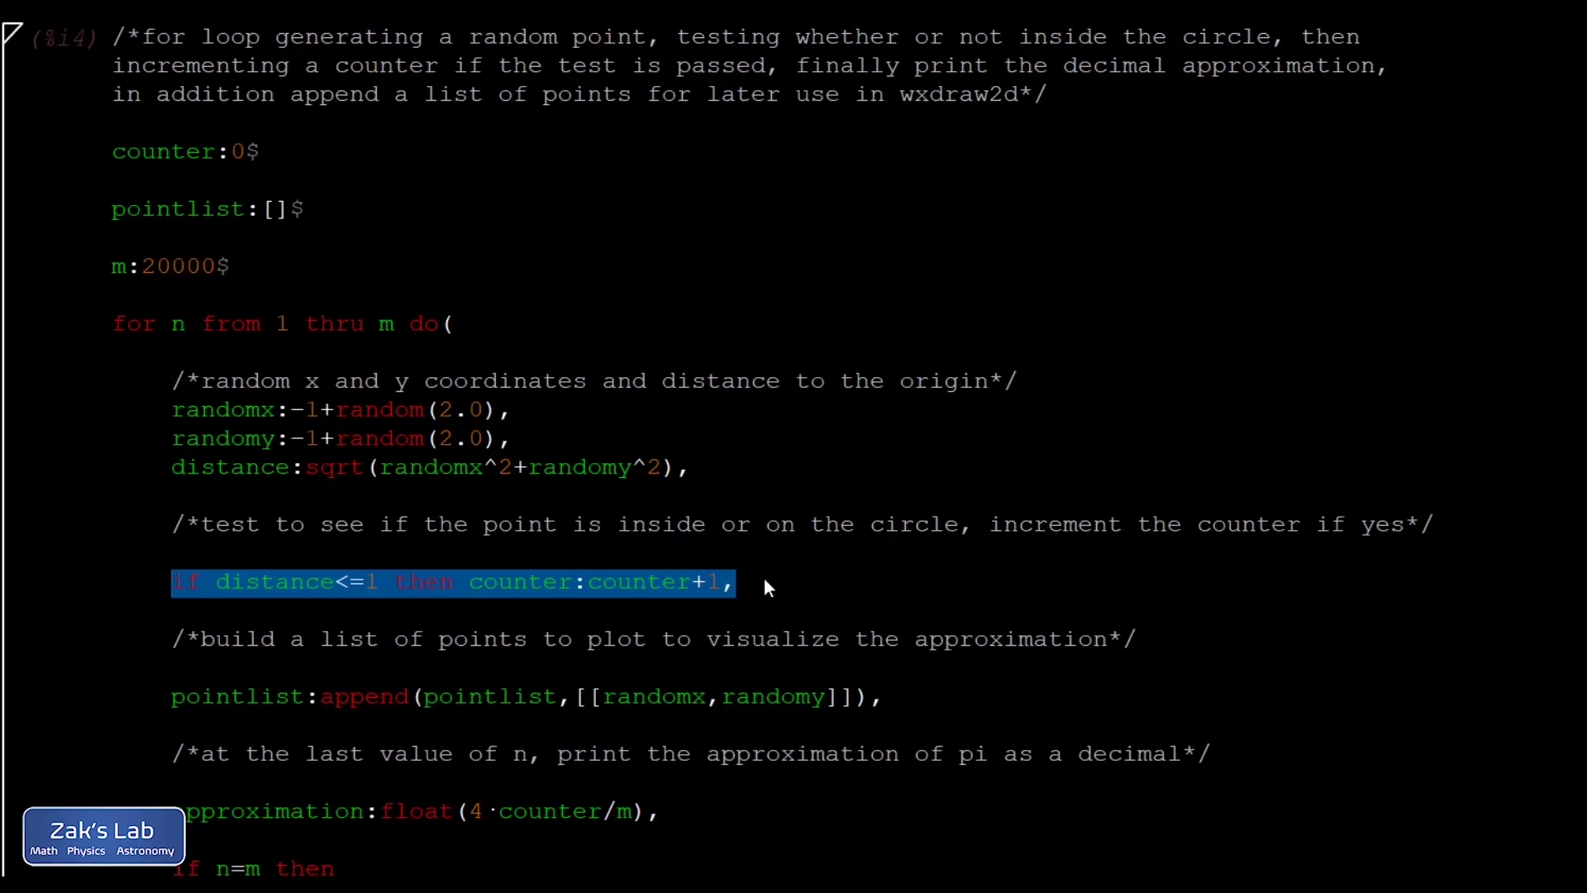
pyautogui.scroll(-3, 311, 487)
pyautogui.moveTo(912, 419); pyautogui.dragTo(175, 415)
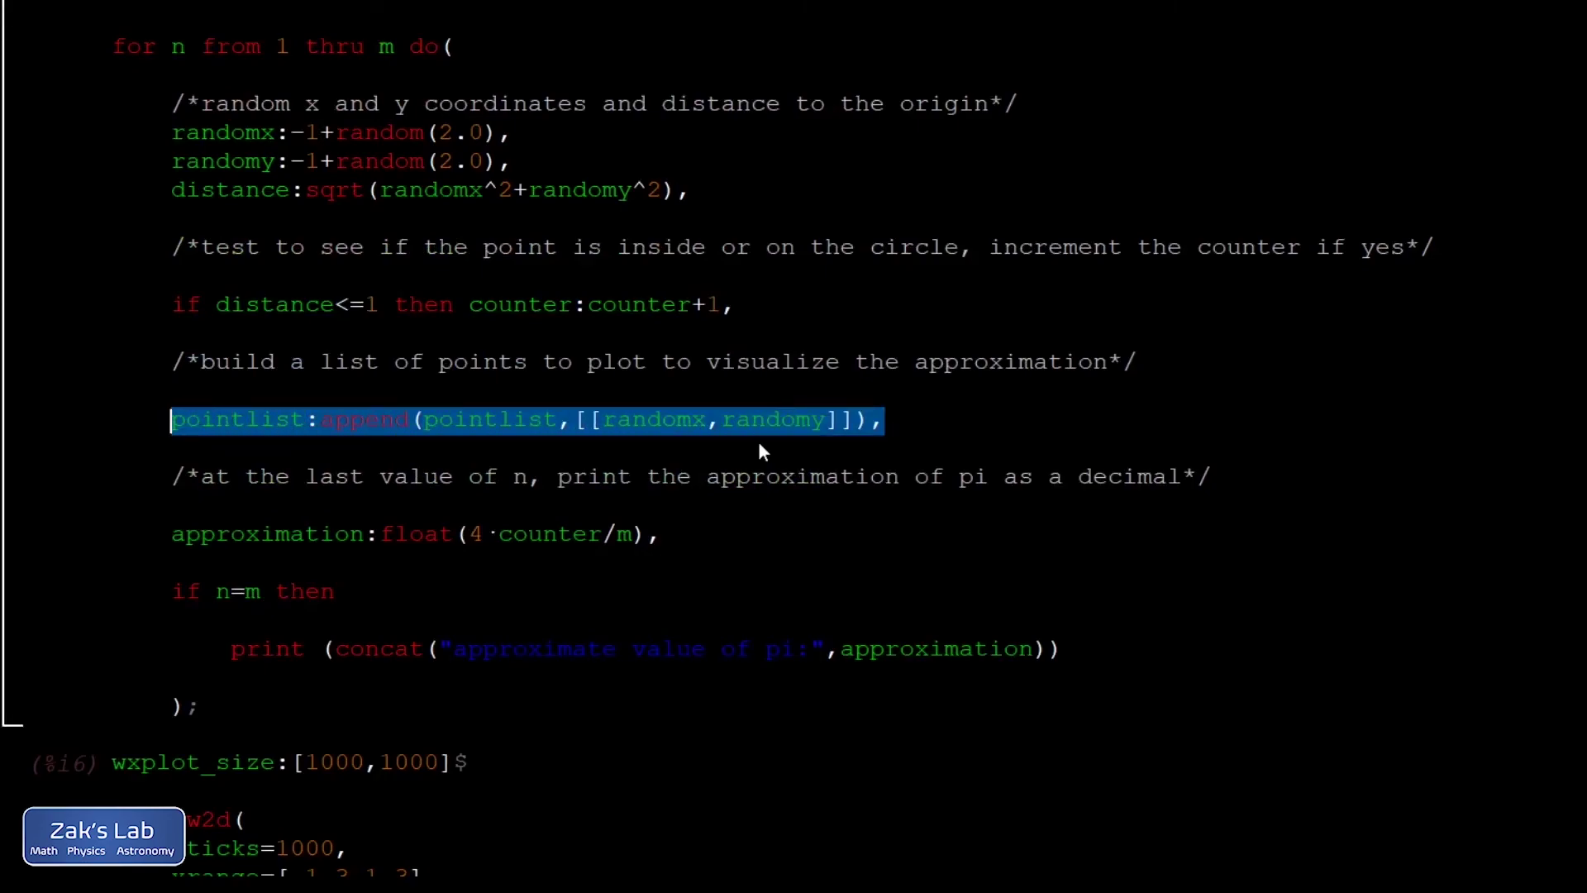
pyautogui.click(413, 419)
pyautogui.moveTo(411, 419); pyautogui.dragTo(351, 422)
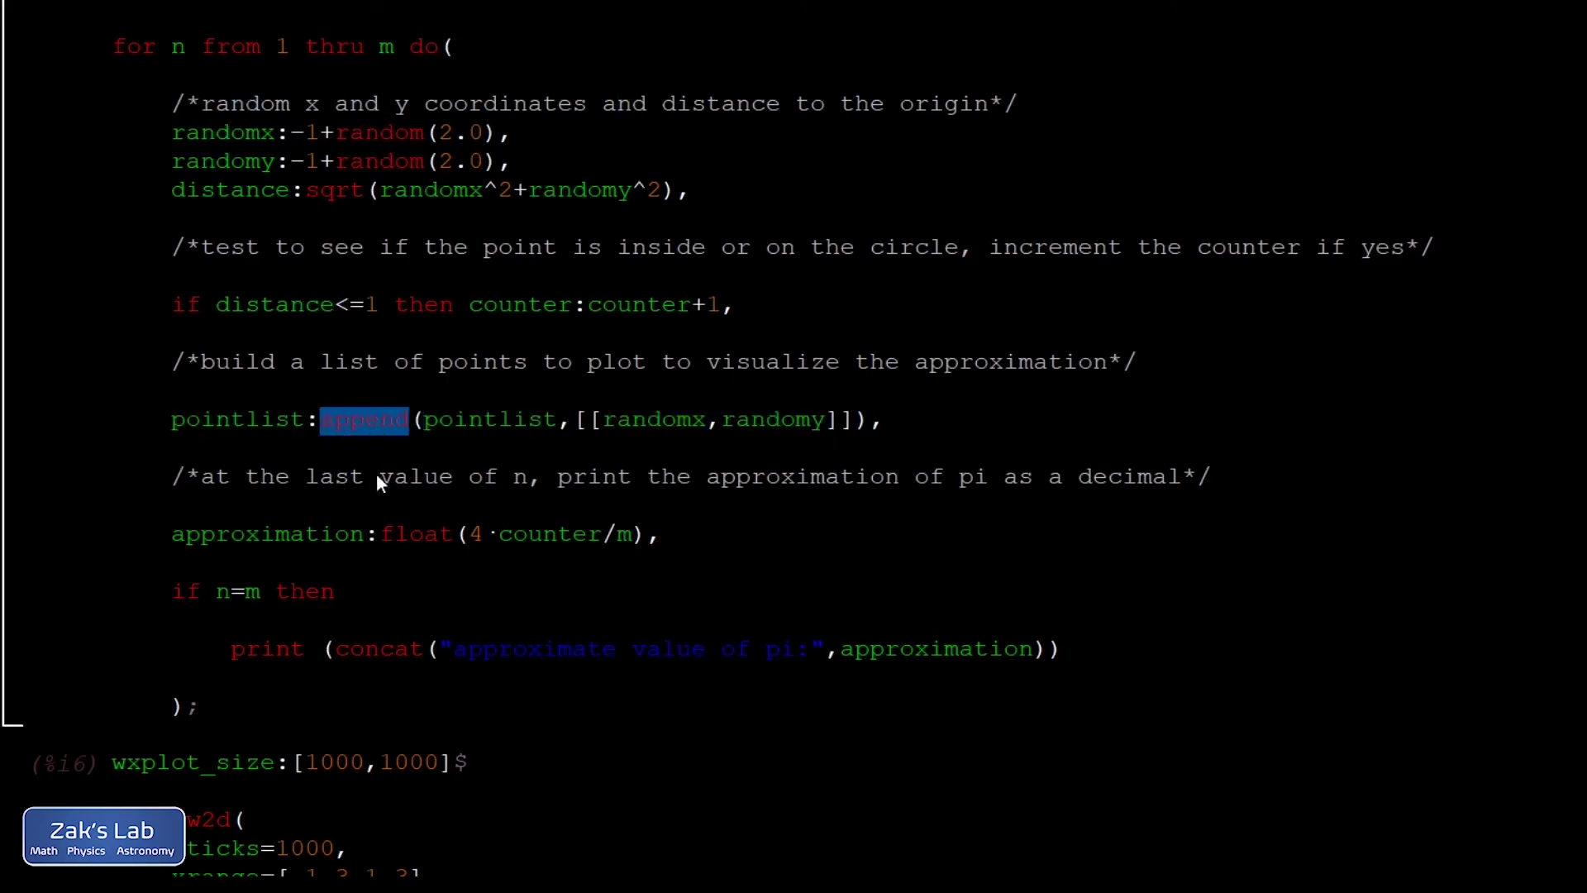
pyautogui.moveTo(560, 420); pyautogui.dragTo(432, 423)
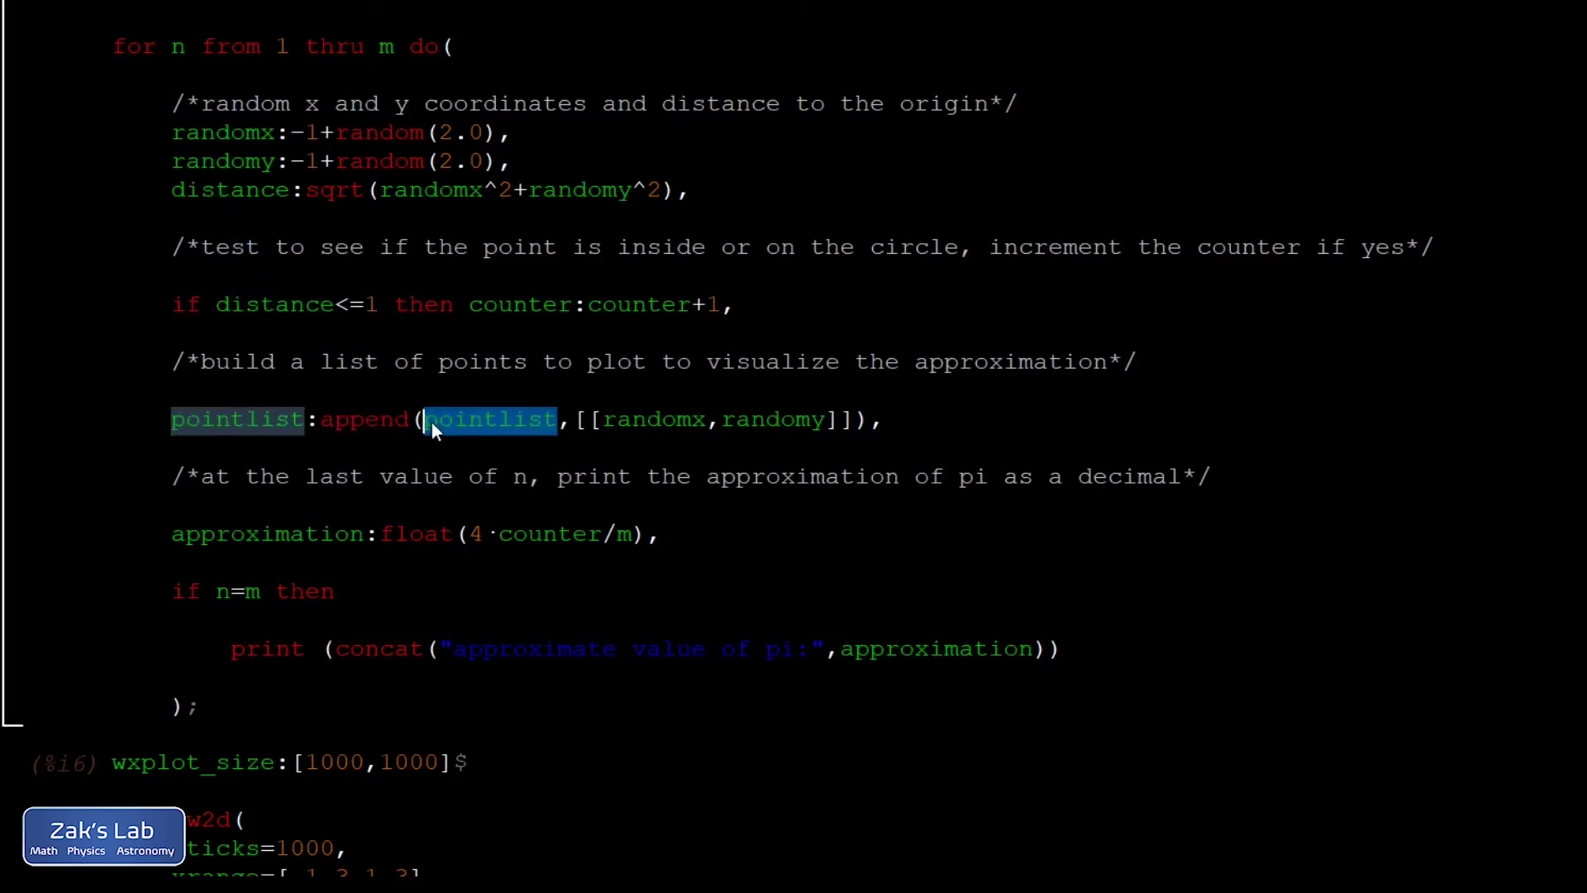
pyautogui.moveTo(853, 421); pyautogui.dragTo(704, 428)
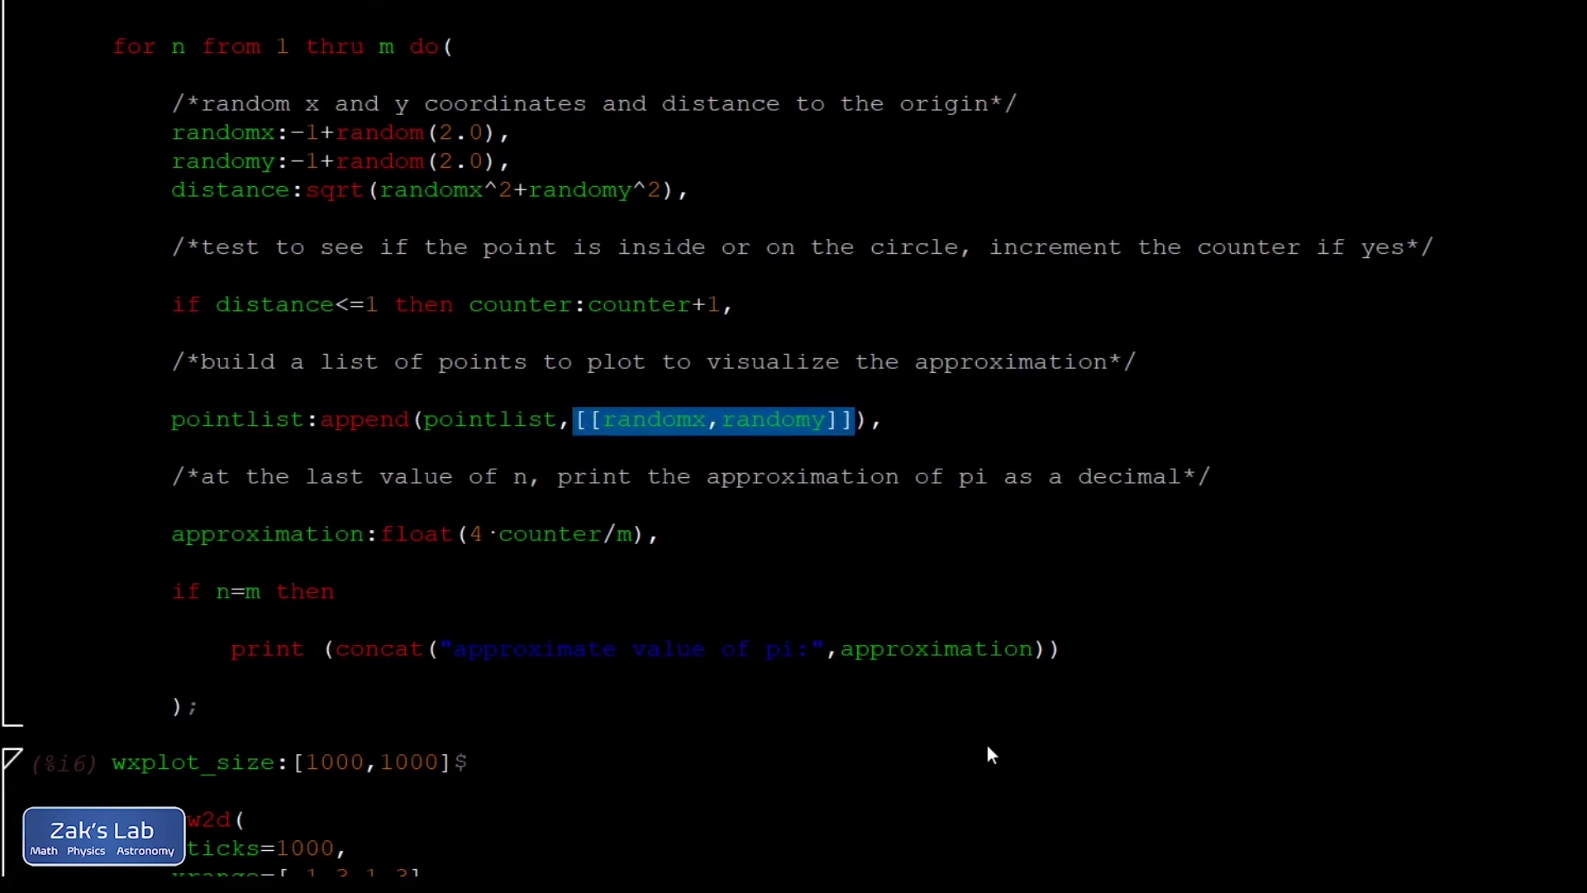
pyautogui.click(655, 571)
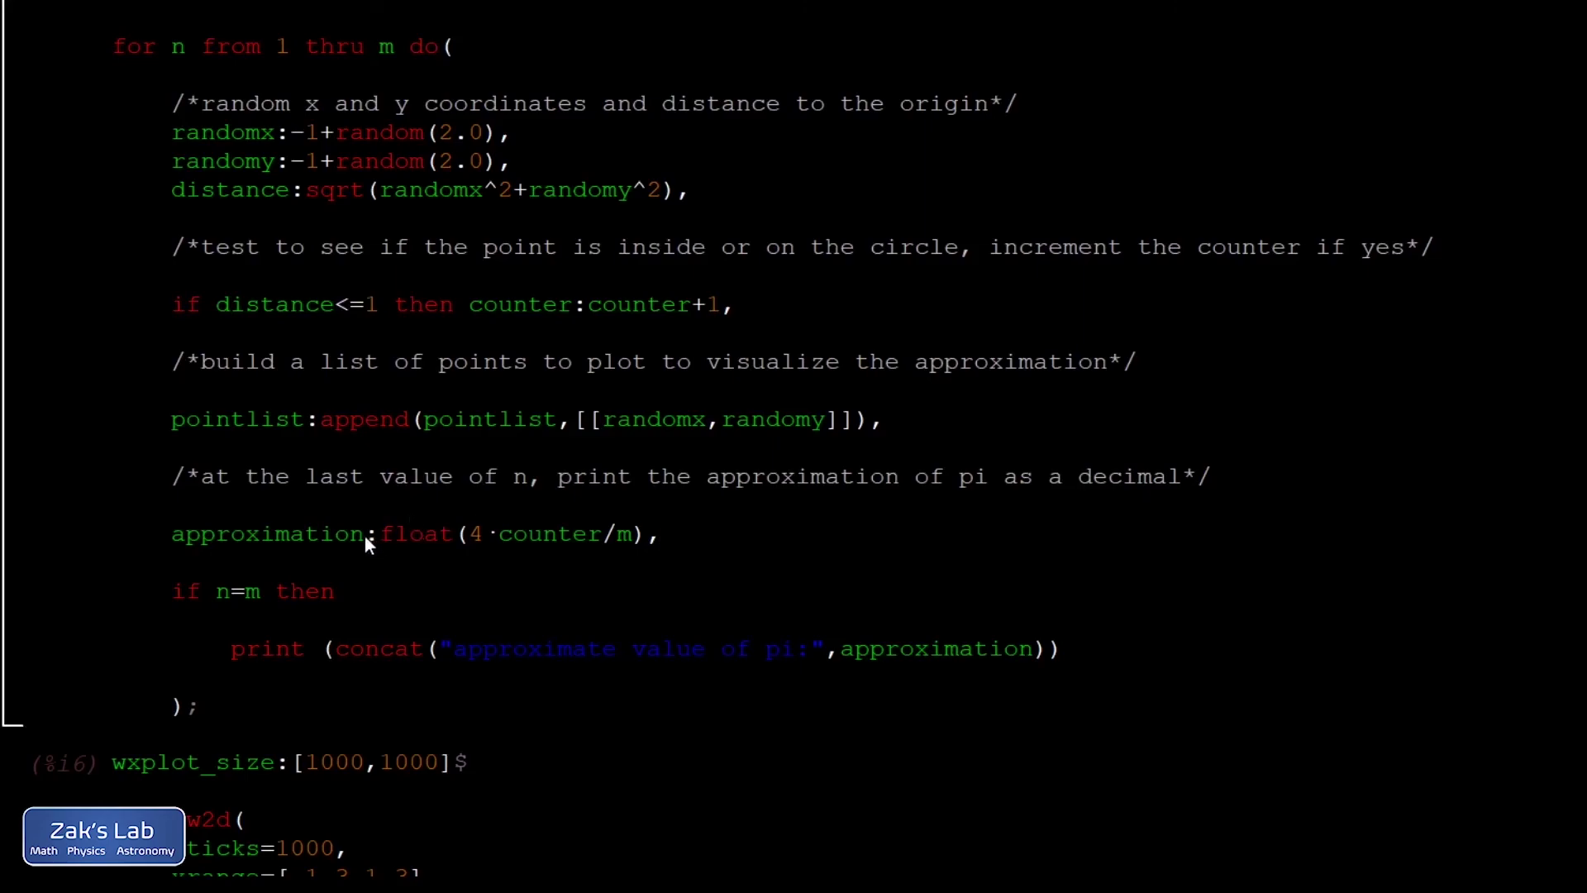
pyautogui.moveTo(365, 535); pyautogui.dragTo(174, 540)
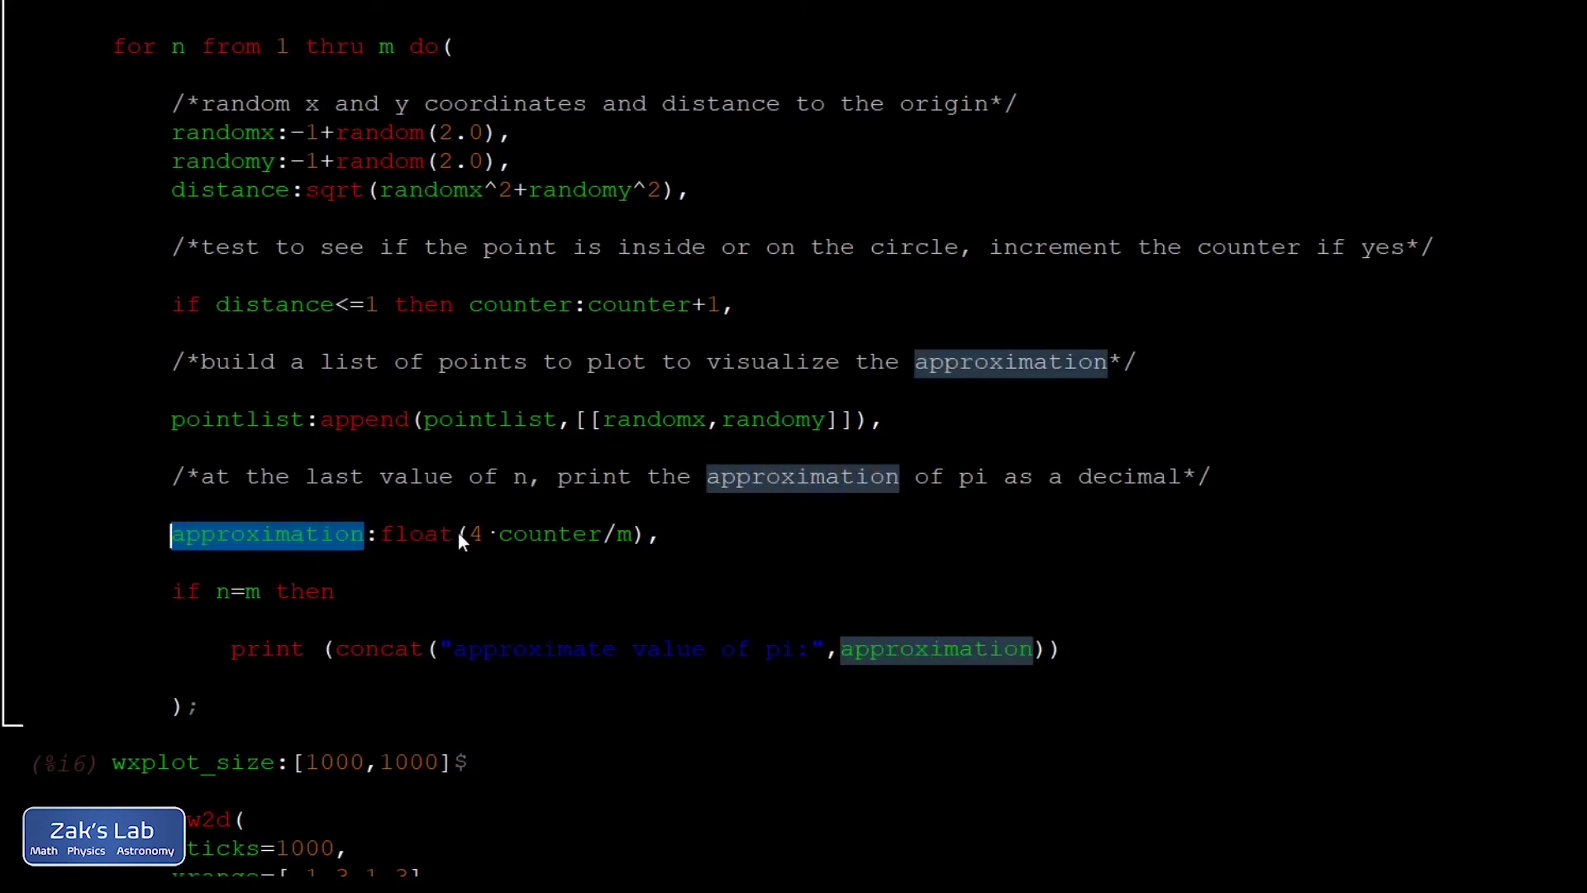
pyautogui.moveTo(456, 533); pyautogui.dragTo(401, 537)
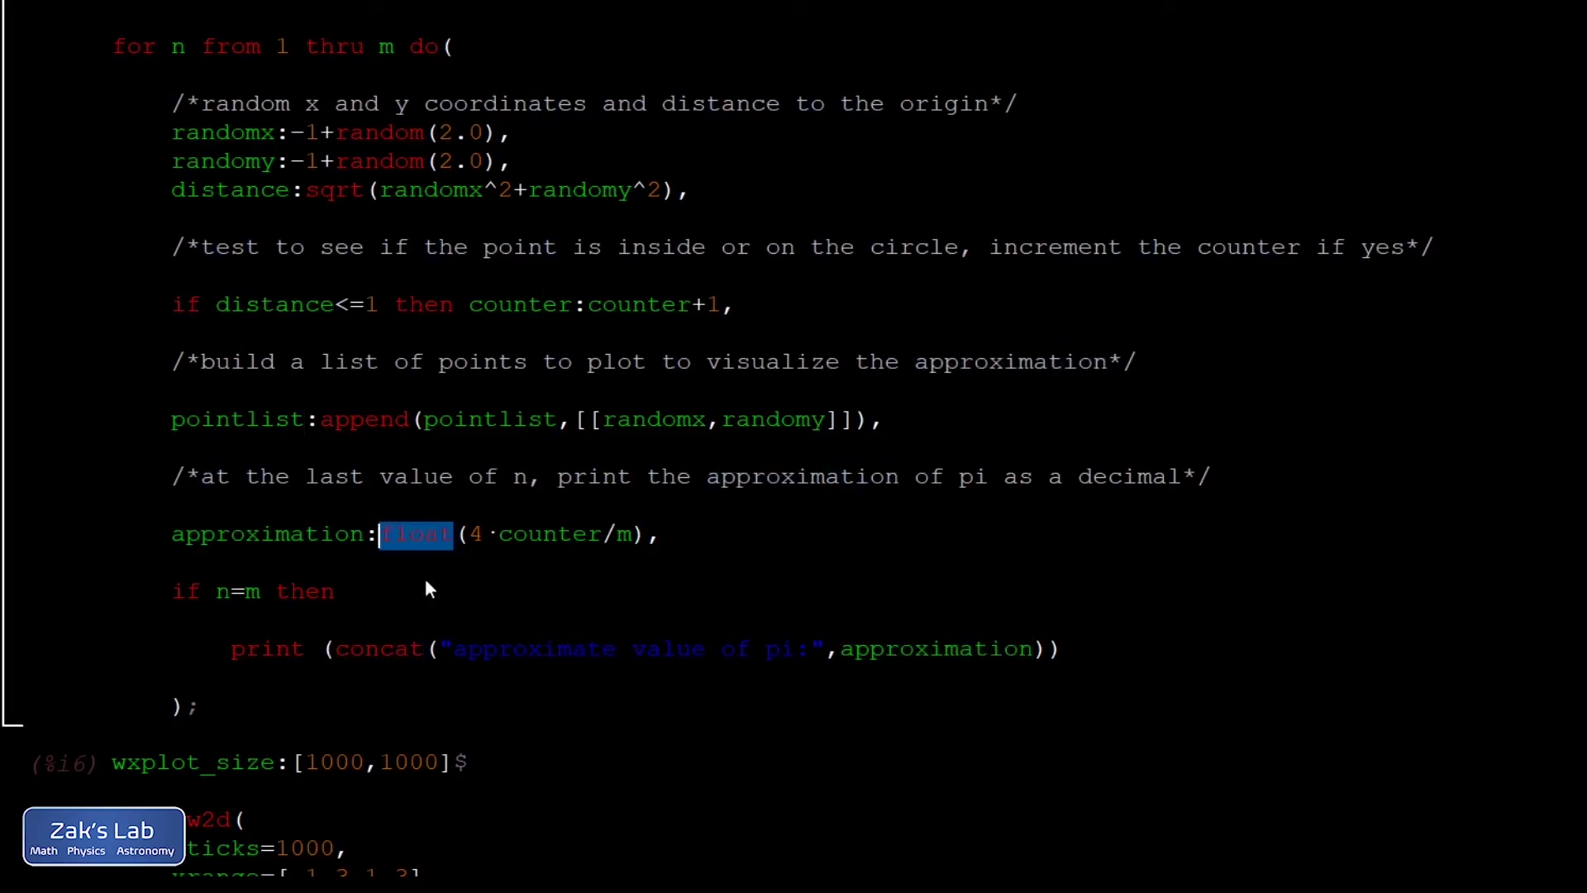
pyautogui.moveTo(605, 535); pyautogui.dragTo(504, 539)
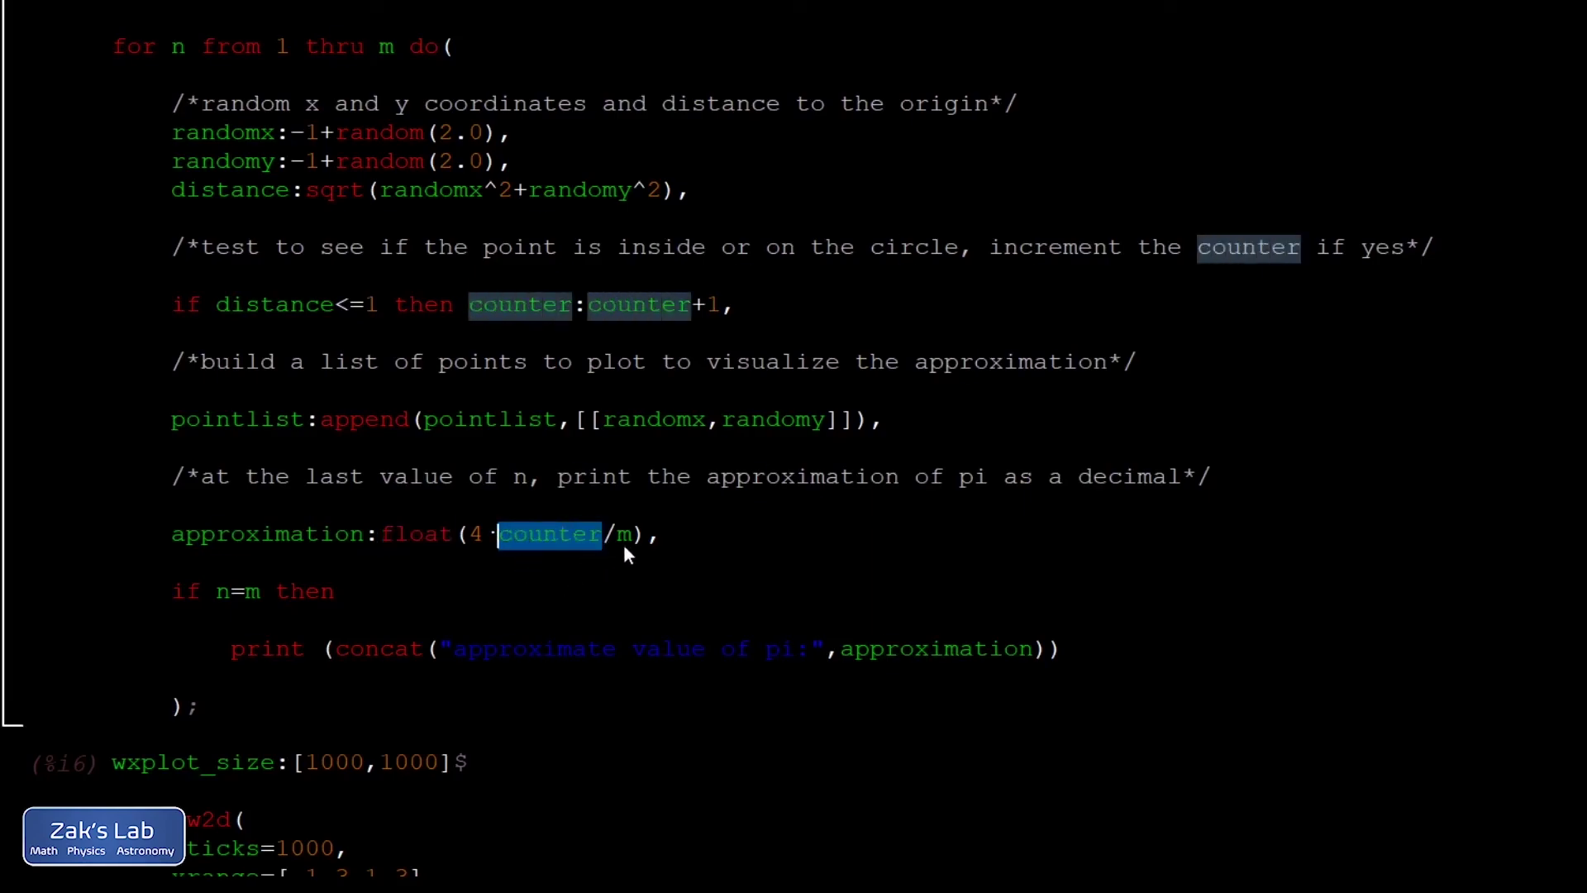
pyautogui.moveTo(634, 536); pyautogui.dragTo(620, 535)
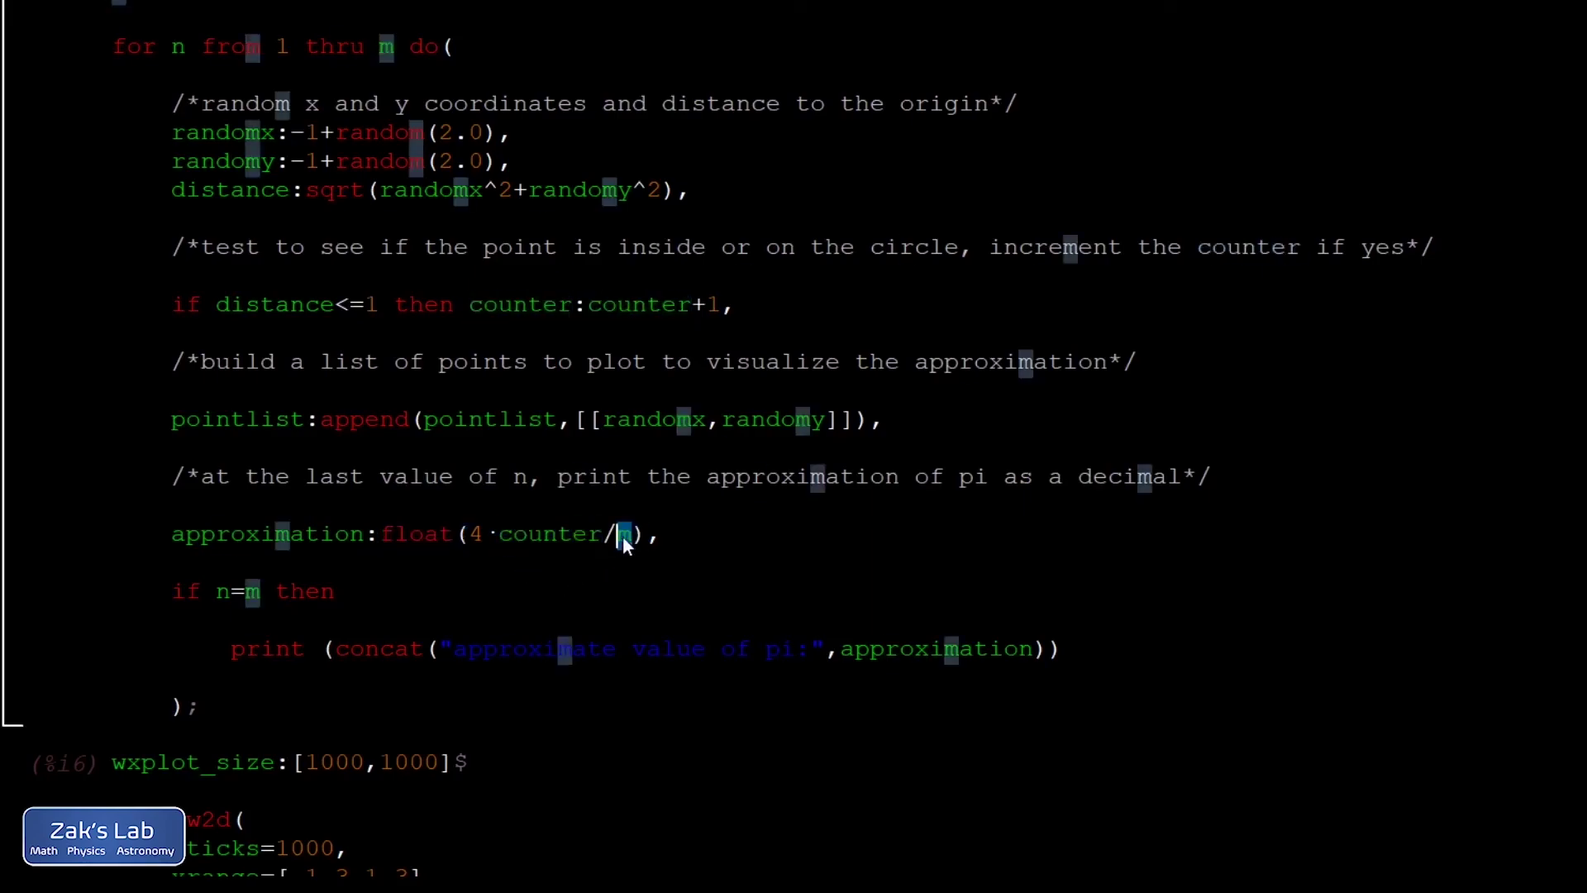
pyautogui.click(672, 535)
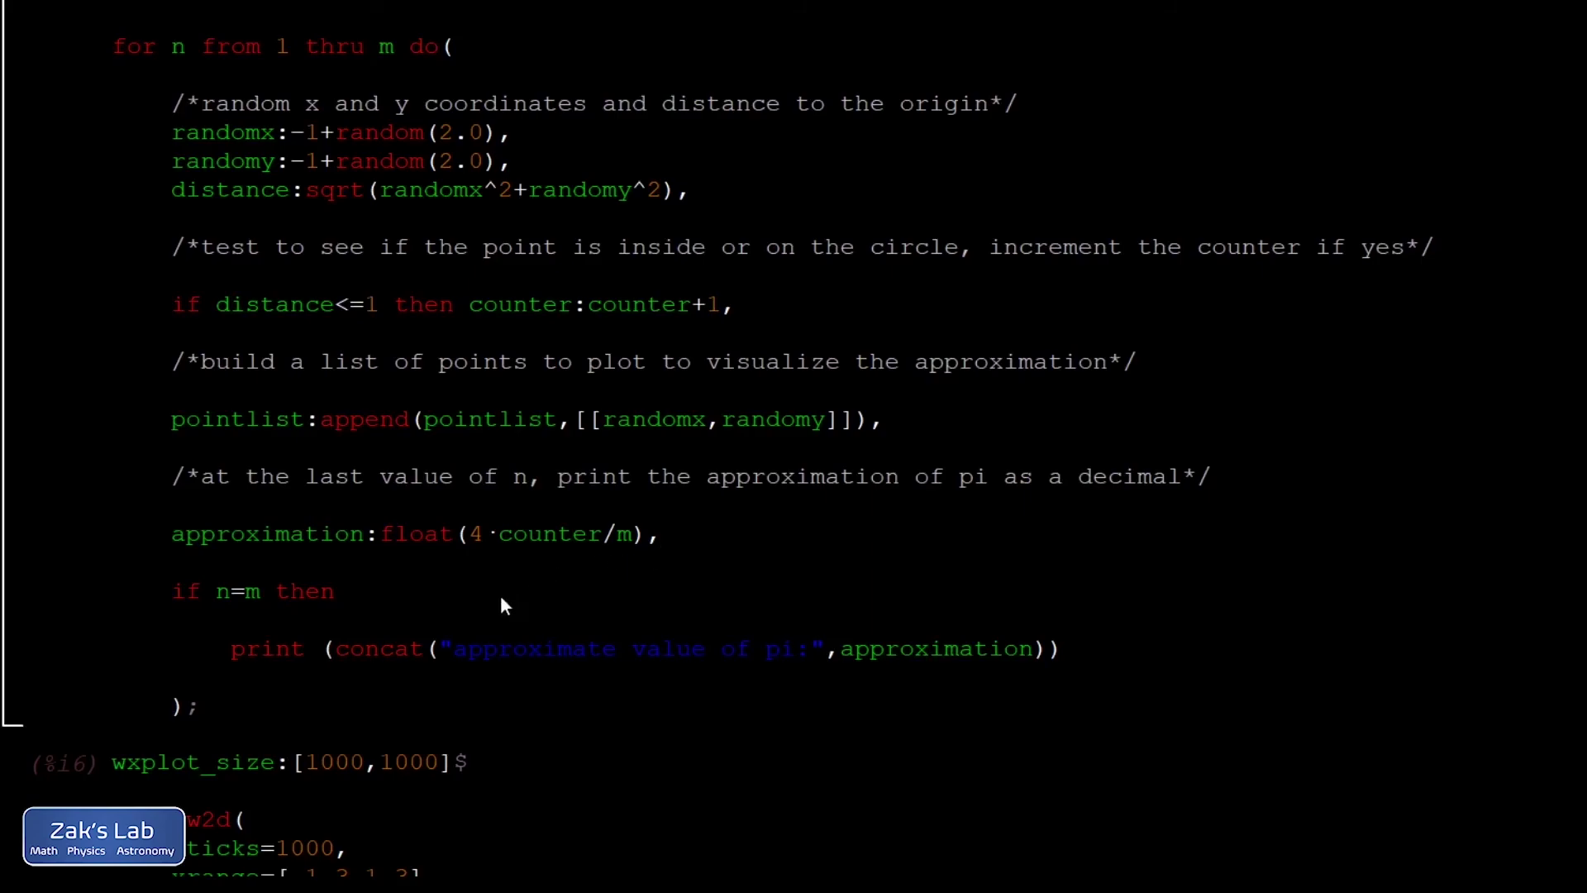
pyautogui.click(358, 594)
# Step: Review the print statement, highlighting concat and the word approximation in its message
pyautogui.click(309, 652)
pyautogui.moveTo(425, 649); pyautogui.dragTo(353, 653)
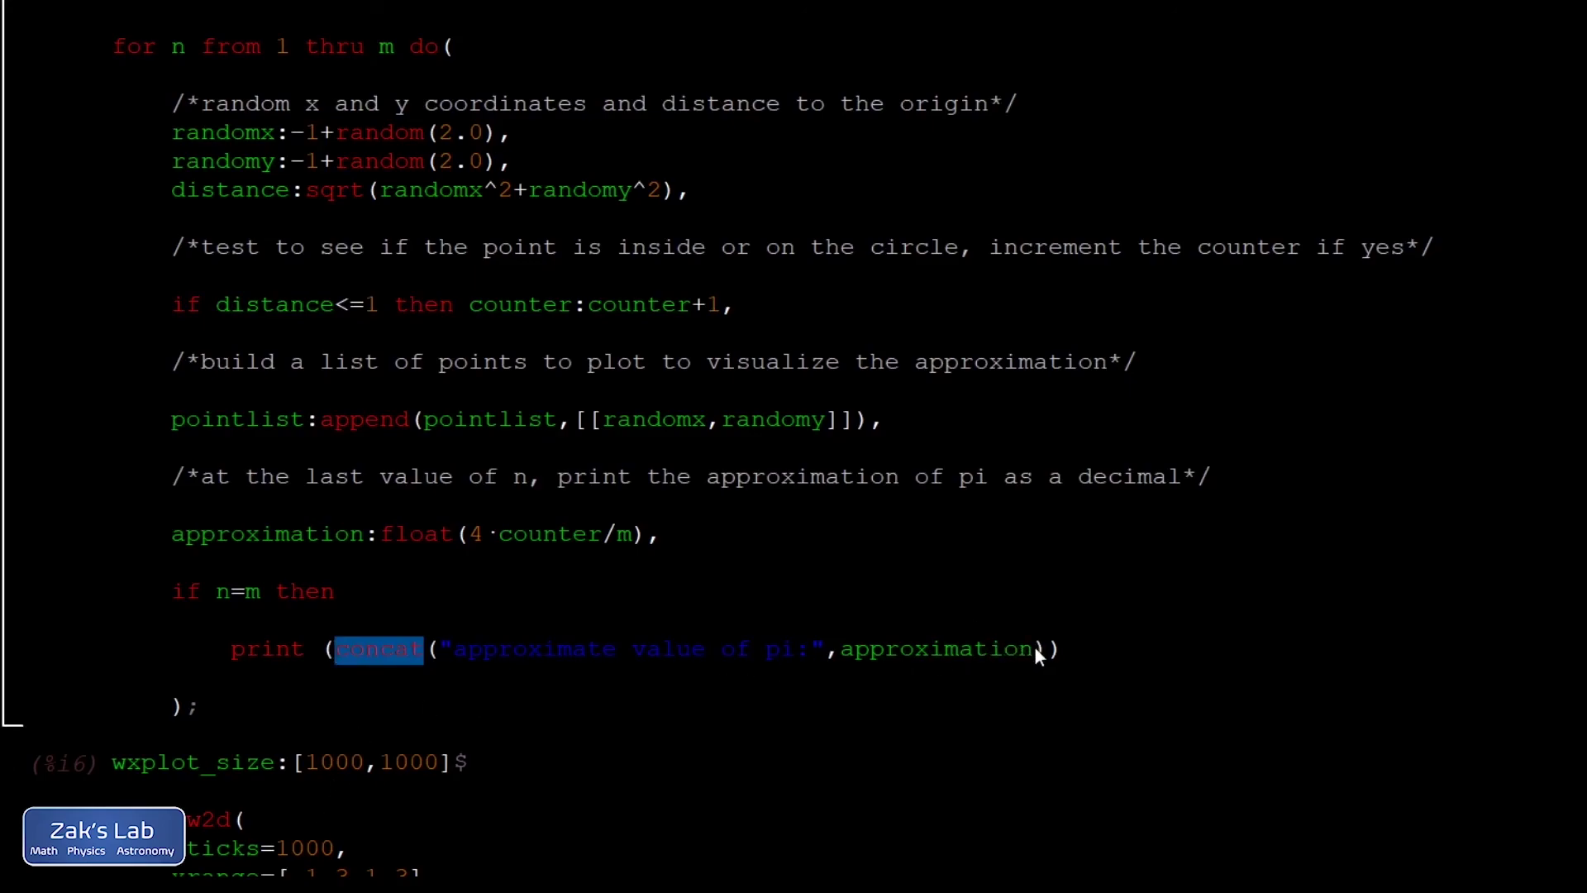
pyautogui.moveTo(1034, 647); pyautogui.dragTo(849, 653)
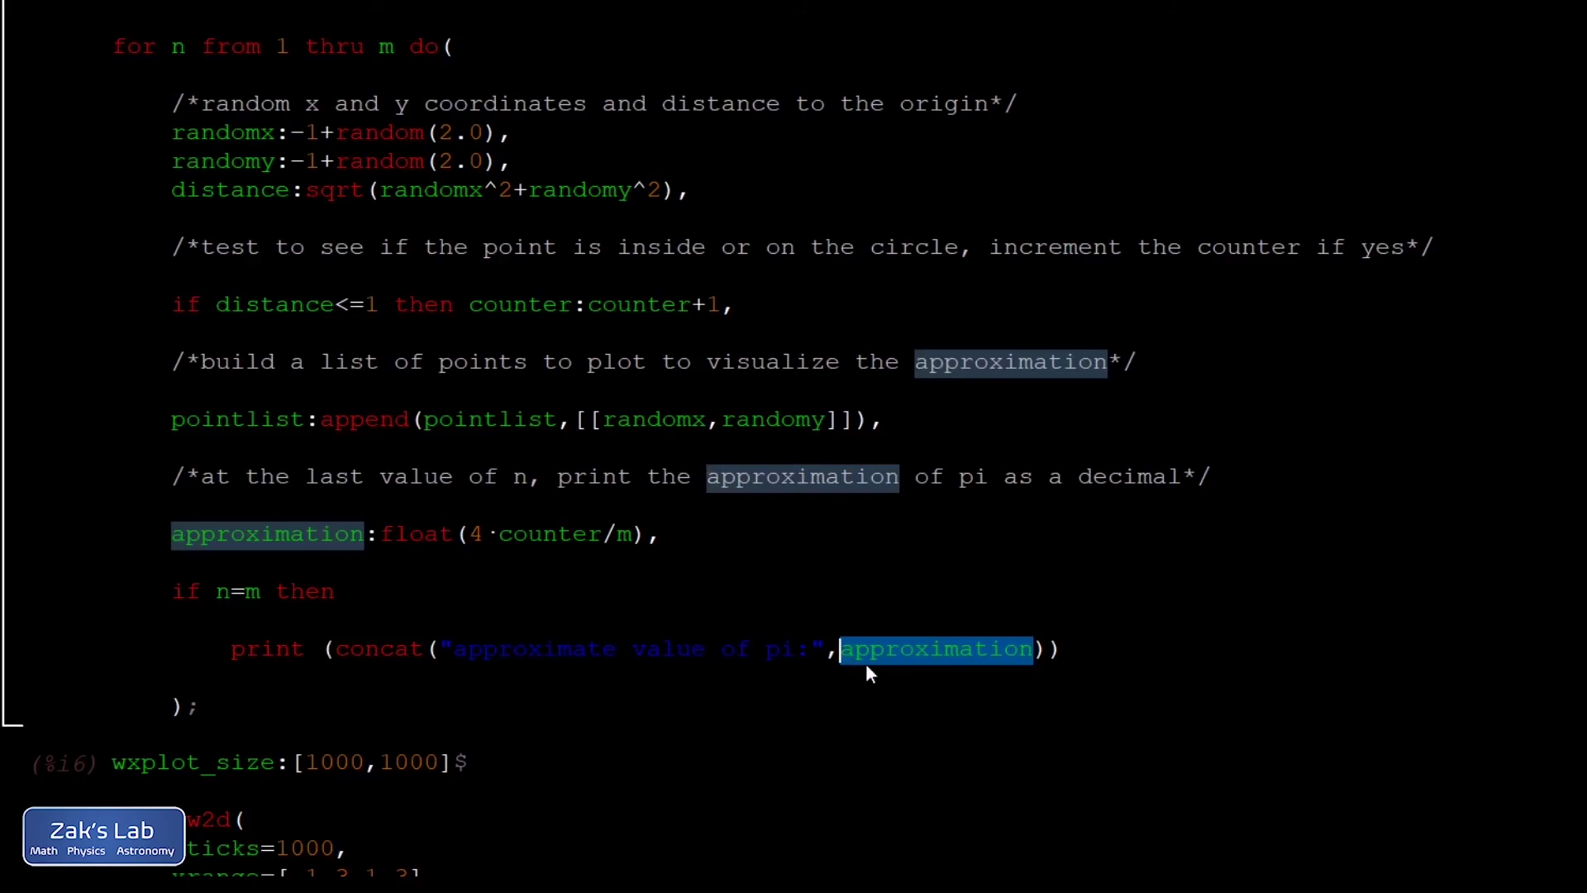
pyautogui.press('End')
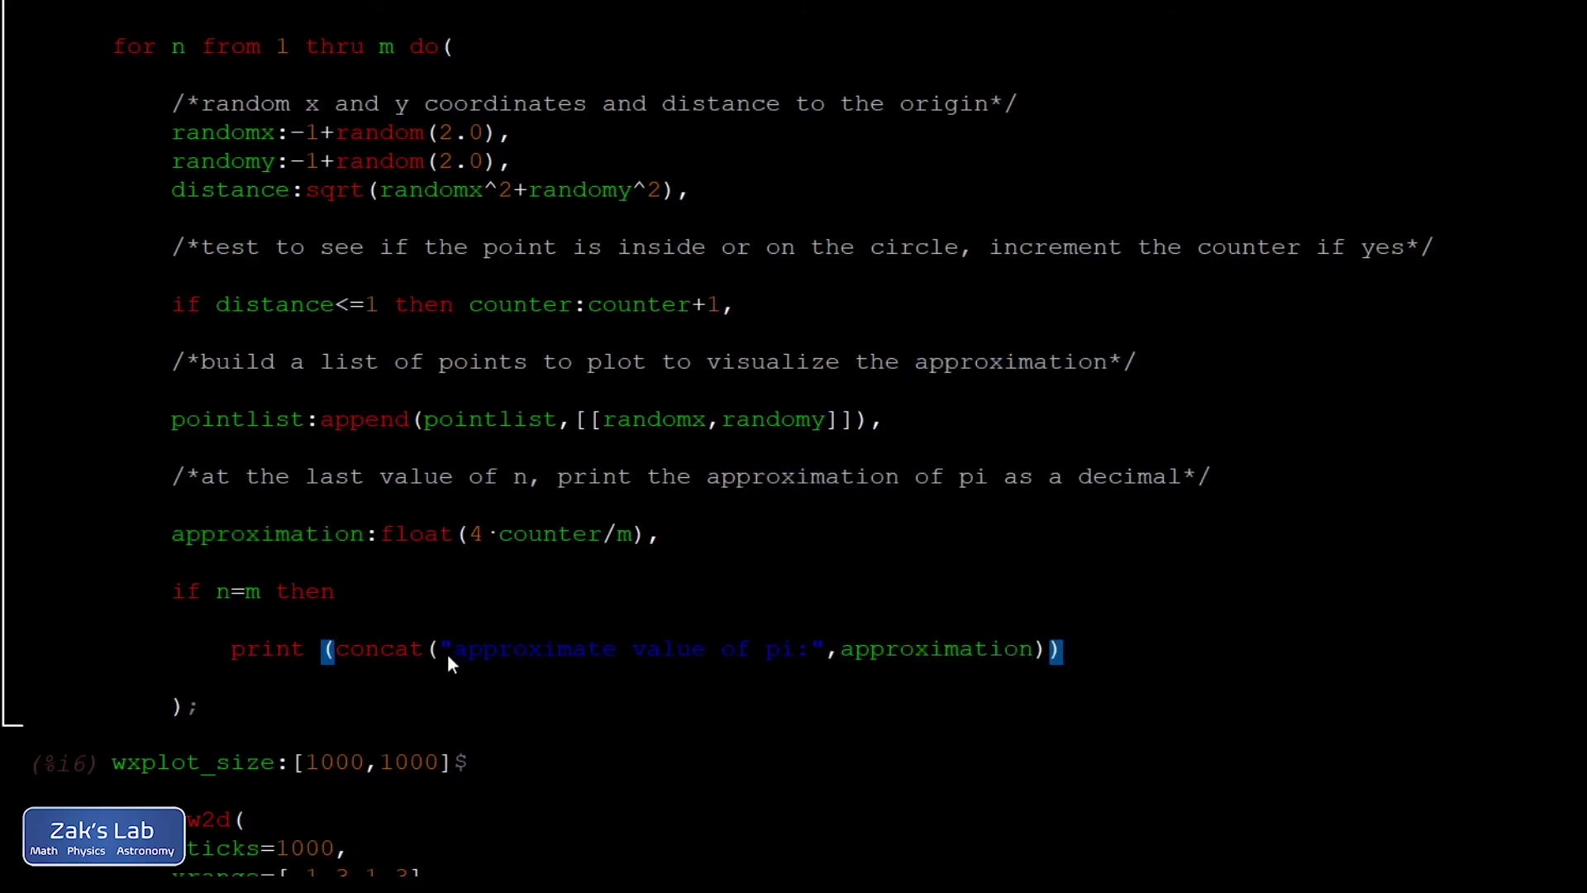
# Step: Evaluate the for-loop cell so it prints approximate value of pi: 3.1406 and done
pyautogui.click(280, 715)
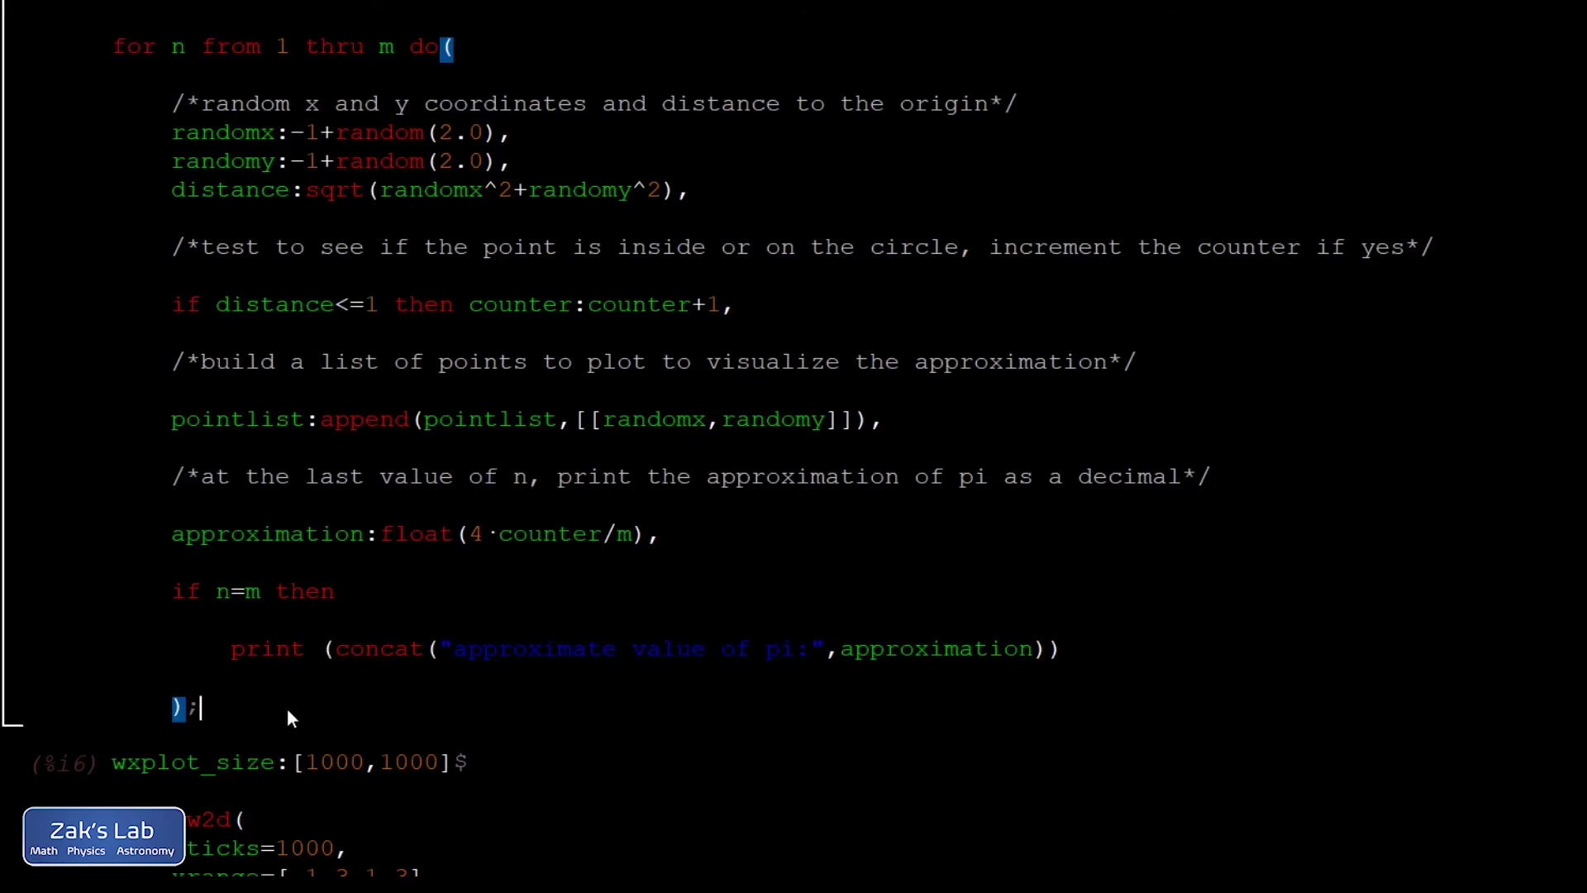
pyautogui.hotkey('shift', 'Return')
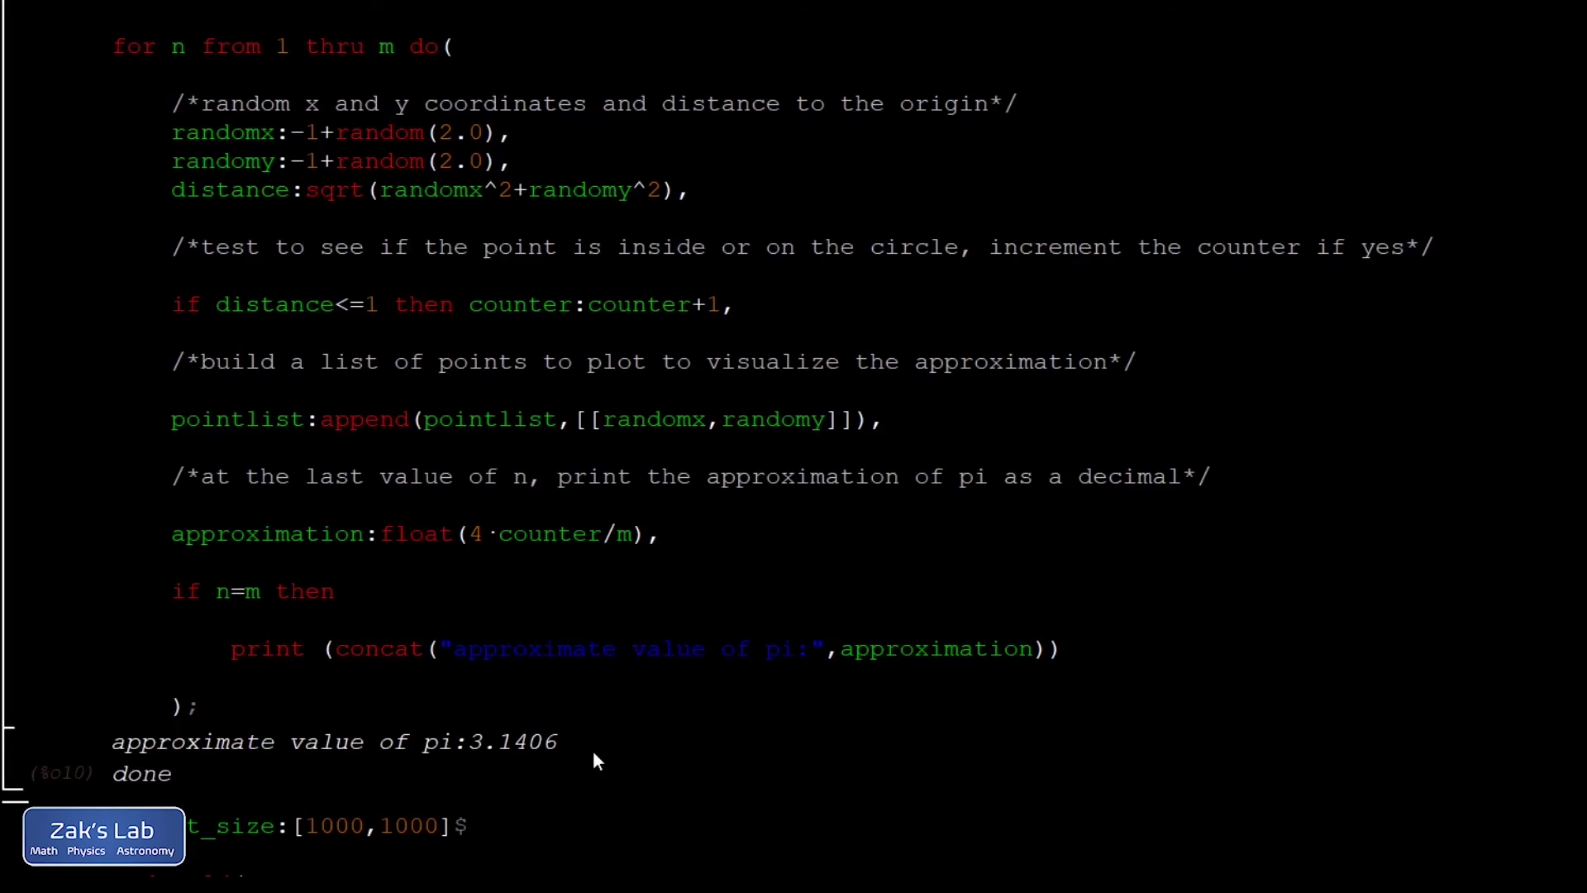
pyautogui.scroll(-10, 593, 760)
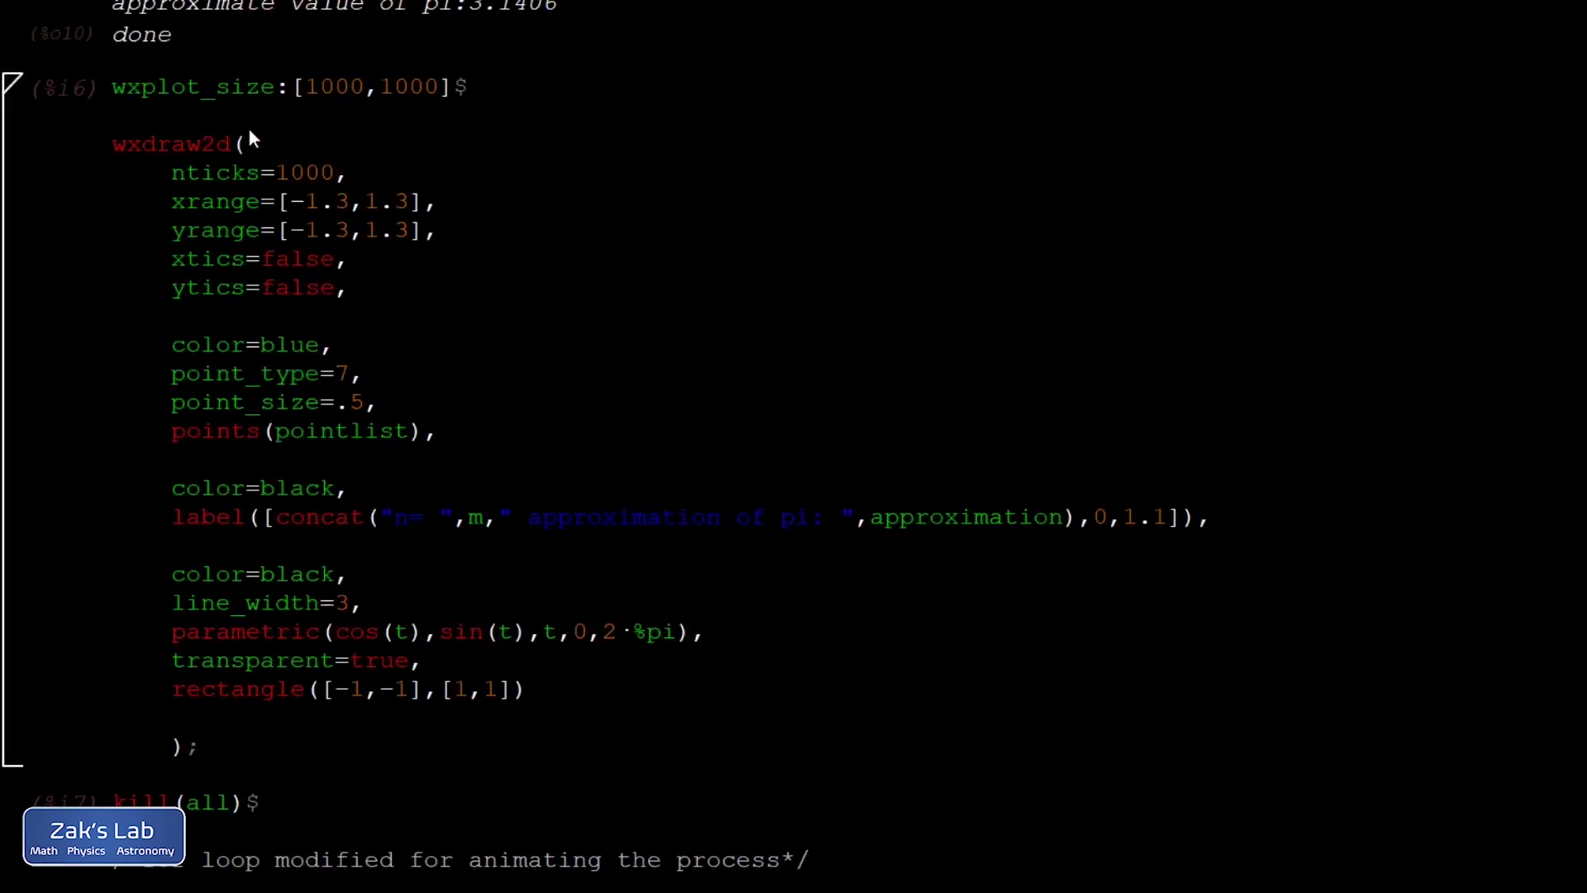
pyautogui.click(489, 90)
pyautogui.moveTo(276, 85); pyautogui.dragTo(112, 89)
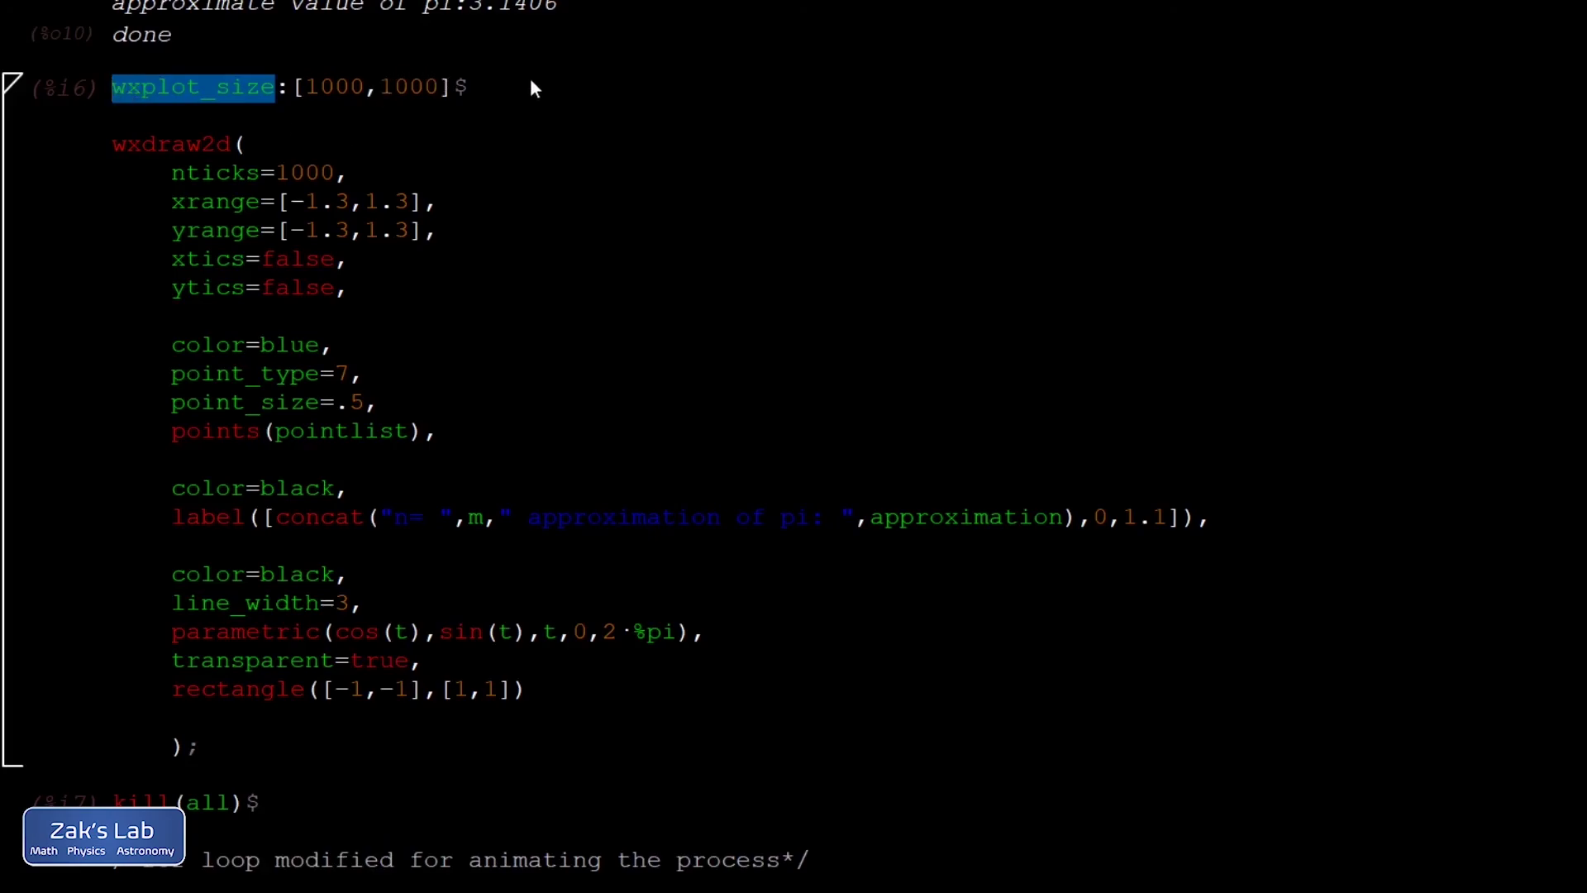
pyautogui.click(518, 96)
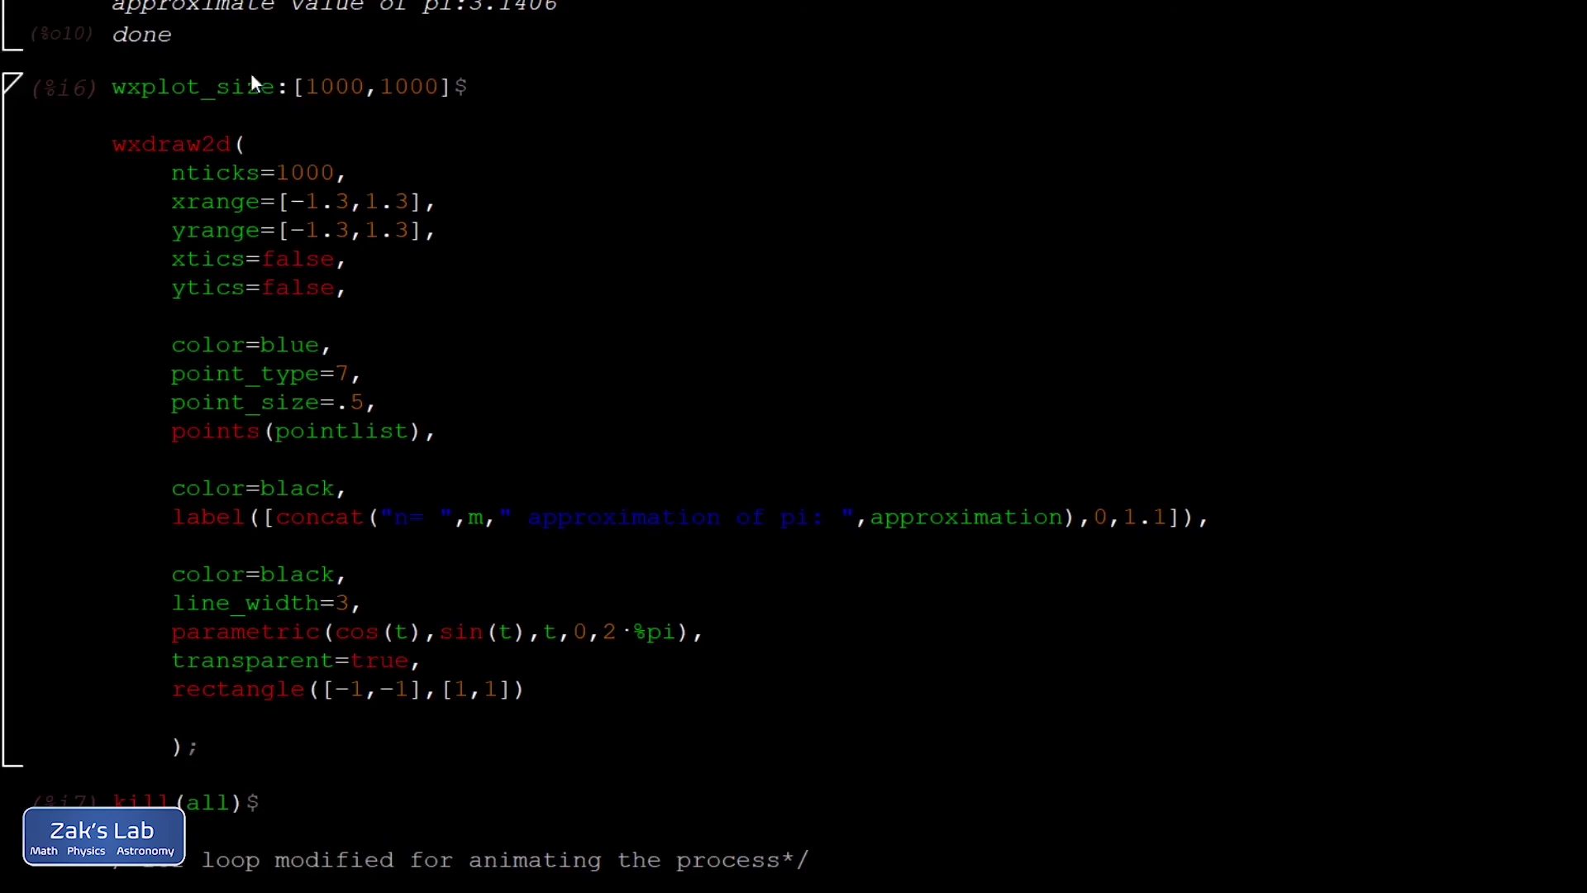
pyautogui.click(259, 144)
pyautogui.moveTo(232, 145); pyautogui.dragTo(115, 144)
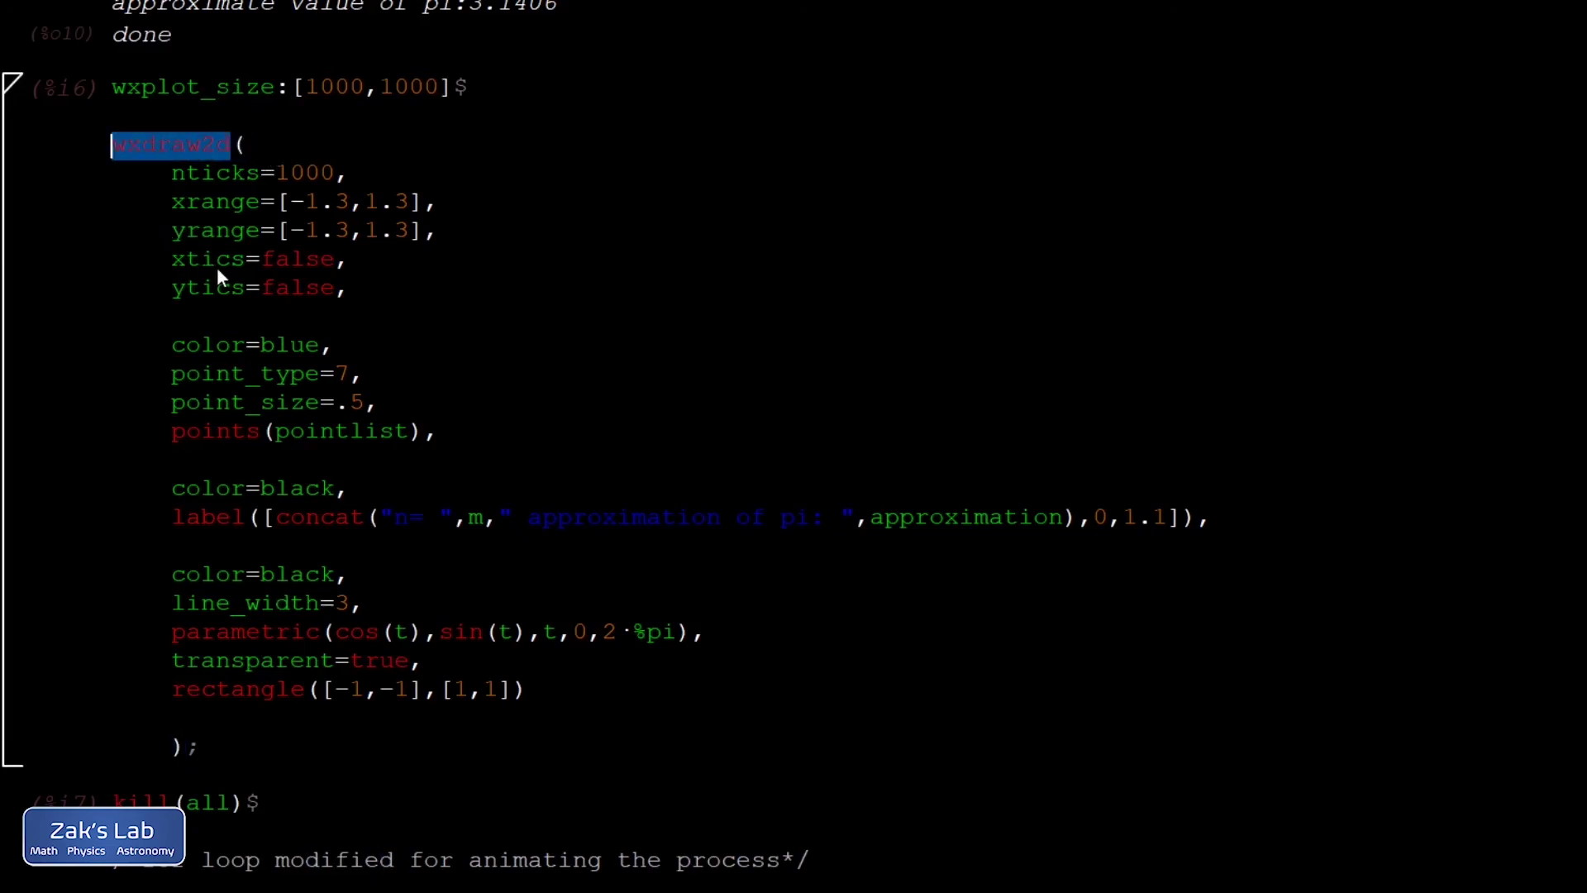
pyautogui.click(354, 174)
pyautogui.moveTo(333, 172); pyautogui.dragTo(259, 176)
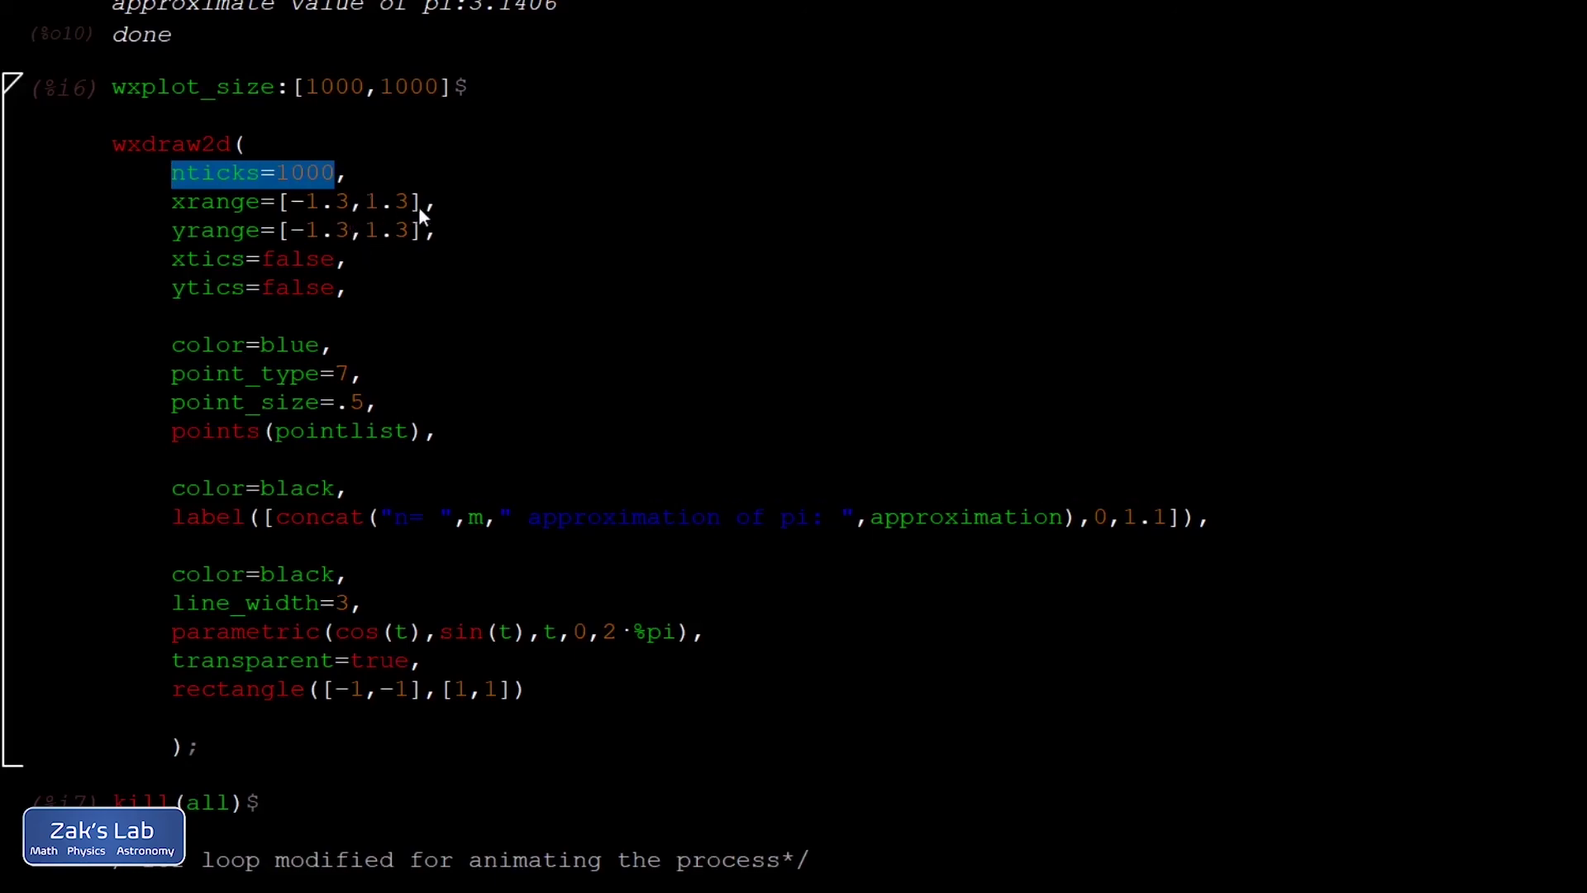
pyautogui.moveTo(443, 235); pyautogui.dragTo(201, 205)
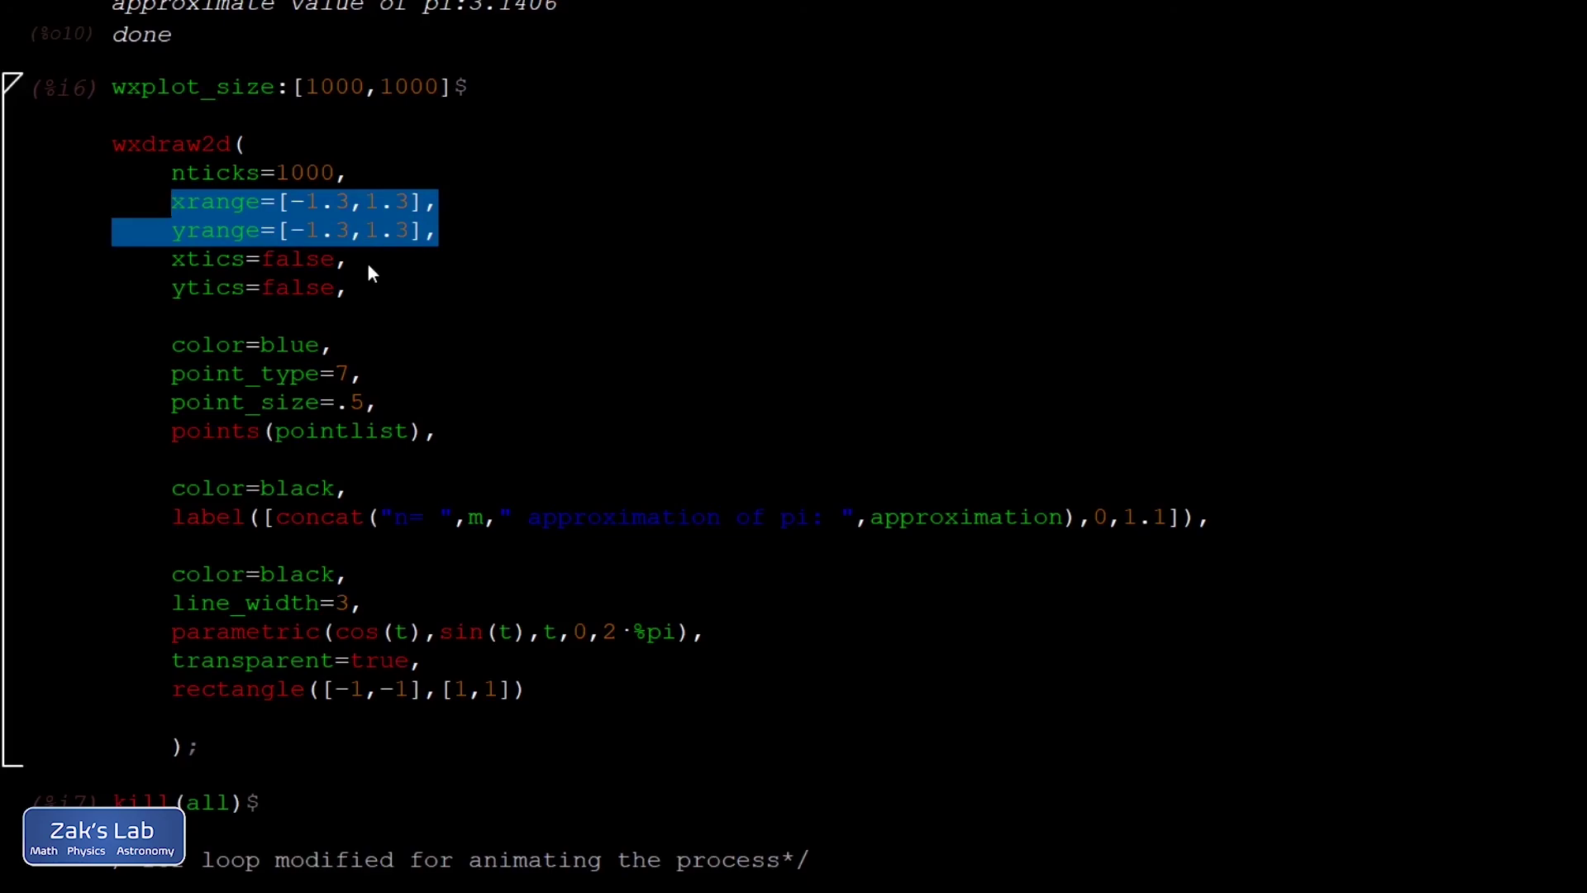
pyautogui.moveTo(347, 288); pyautogui.dragTo(169, 256)
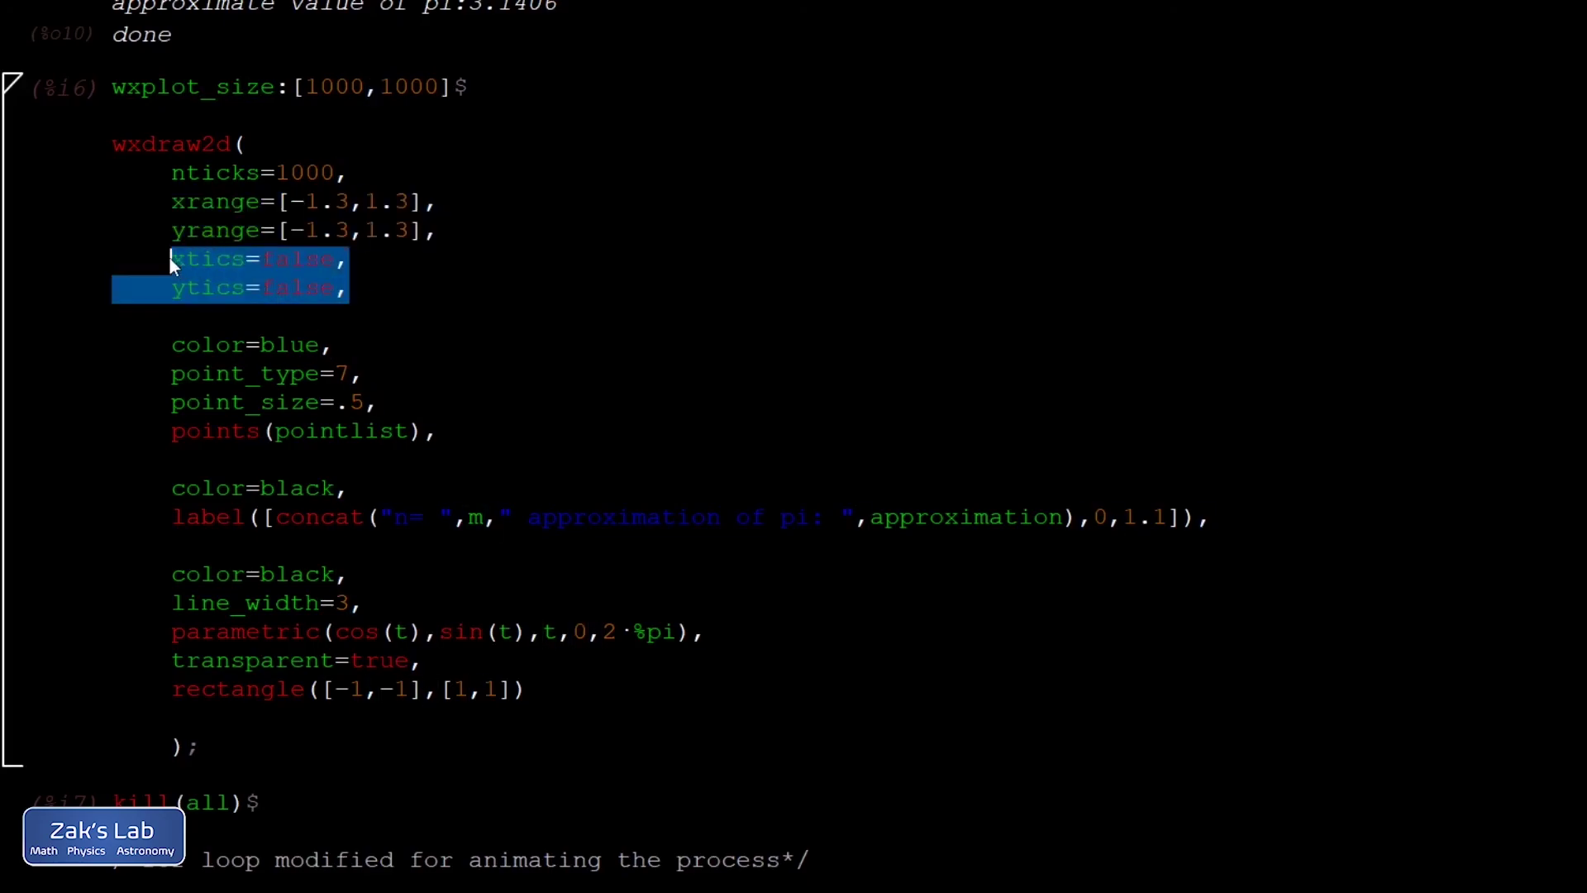
pyautogui.click(374, 343)
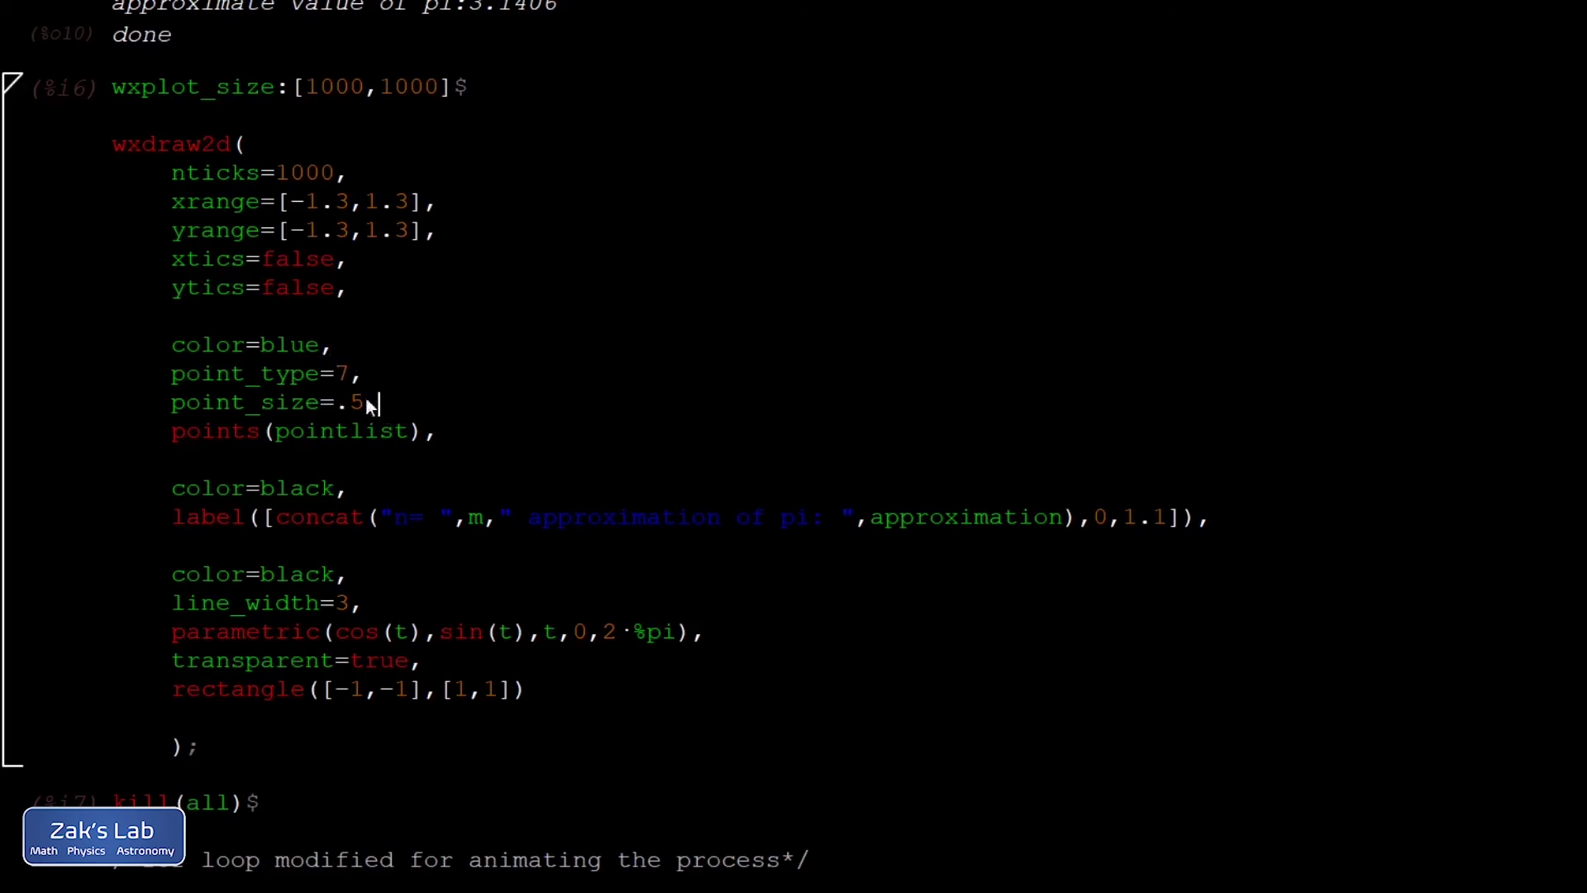
pyautogui.moveTo(378, 404); pyautogui.dragTo(174, 348)
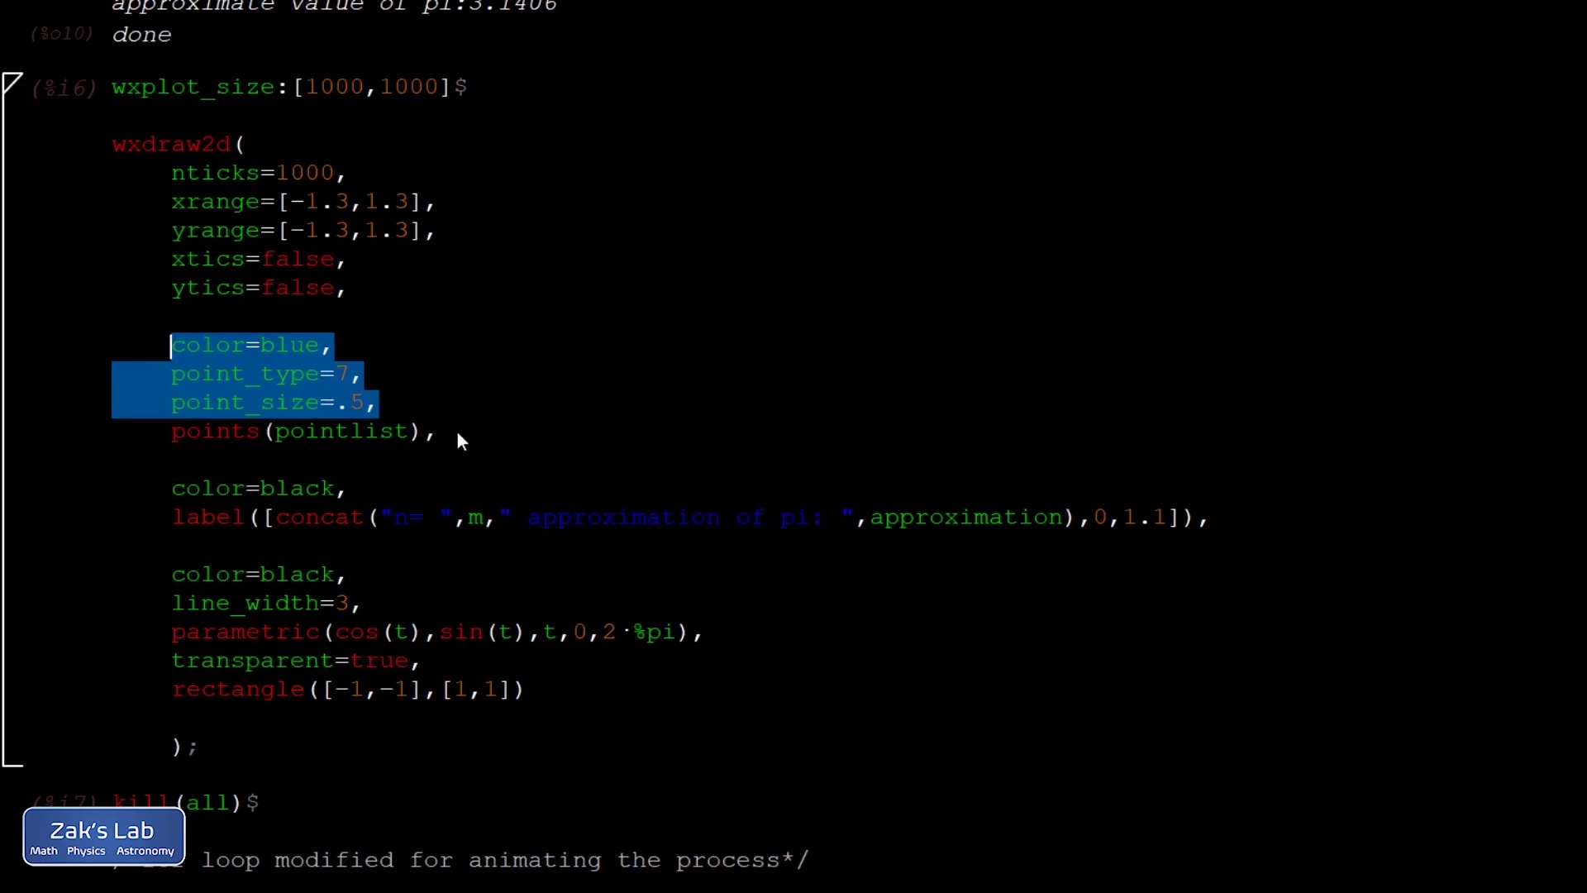
pyautogui.moveTo(457, 434); pyautogui.dragTo(272, 434)
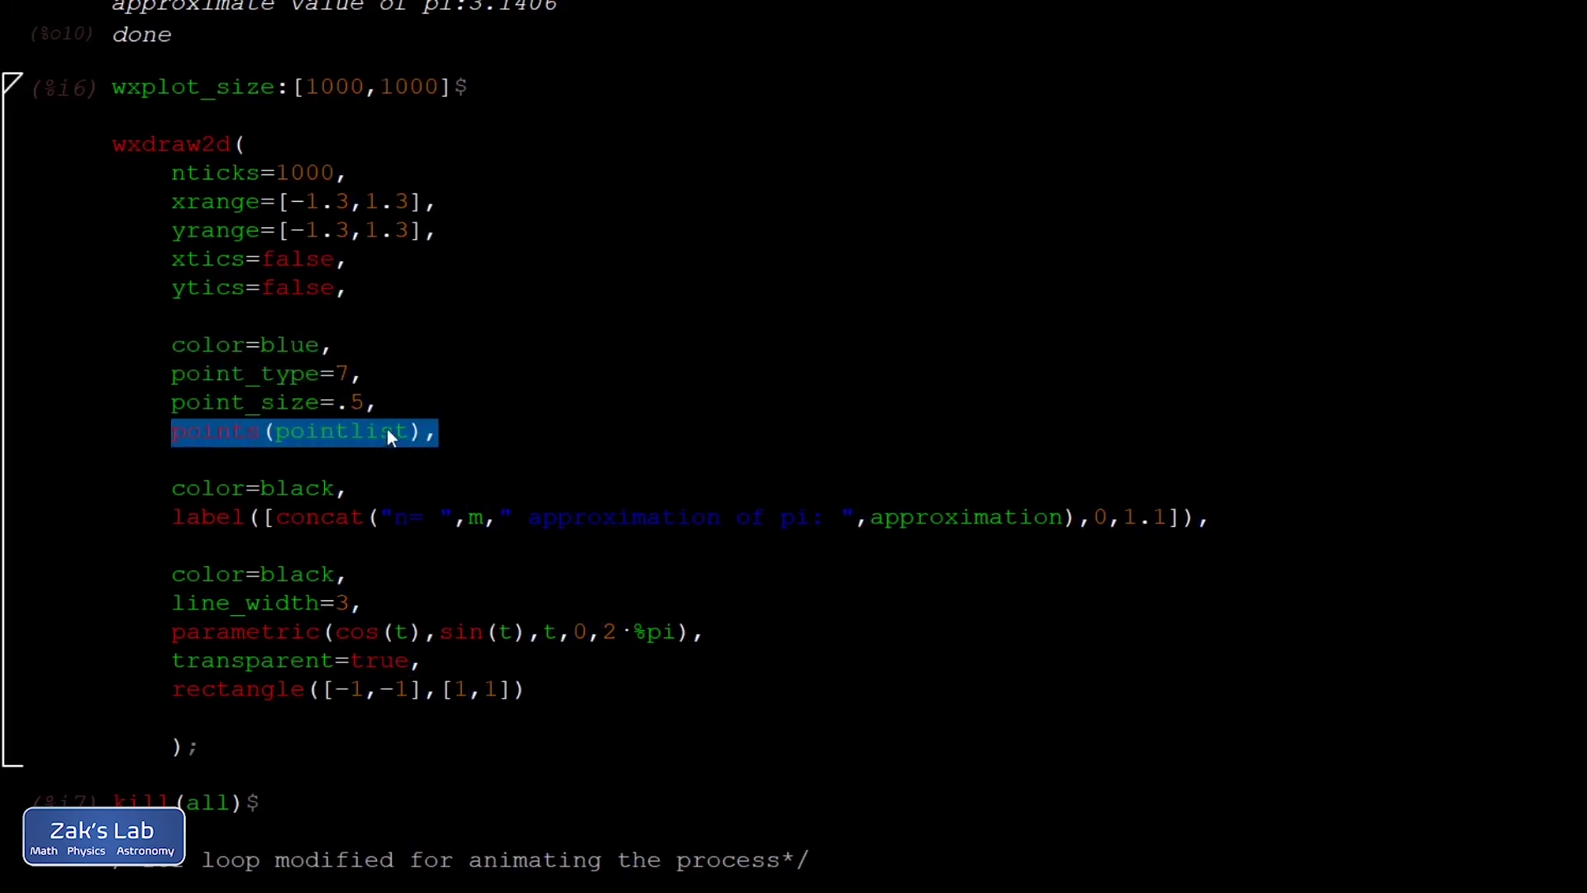
pyautogui.moveTo(411, 431); pyautogui.dragTo(292, 427)
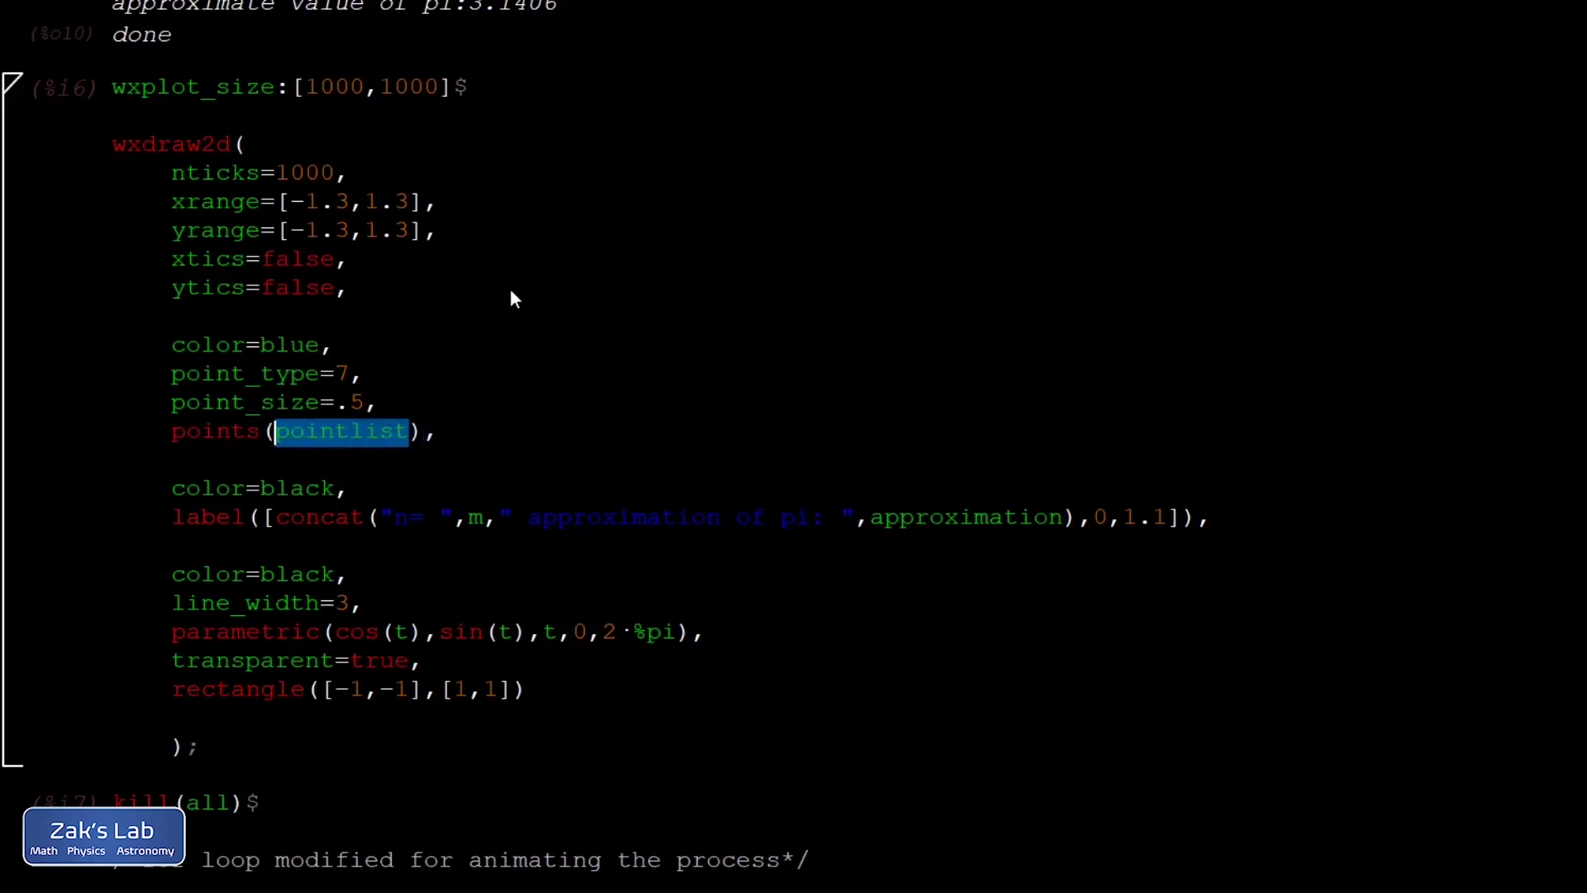
pyautogui.scroll(6, 509, 298)
pyautogui.scroll(4, 549, 311)
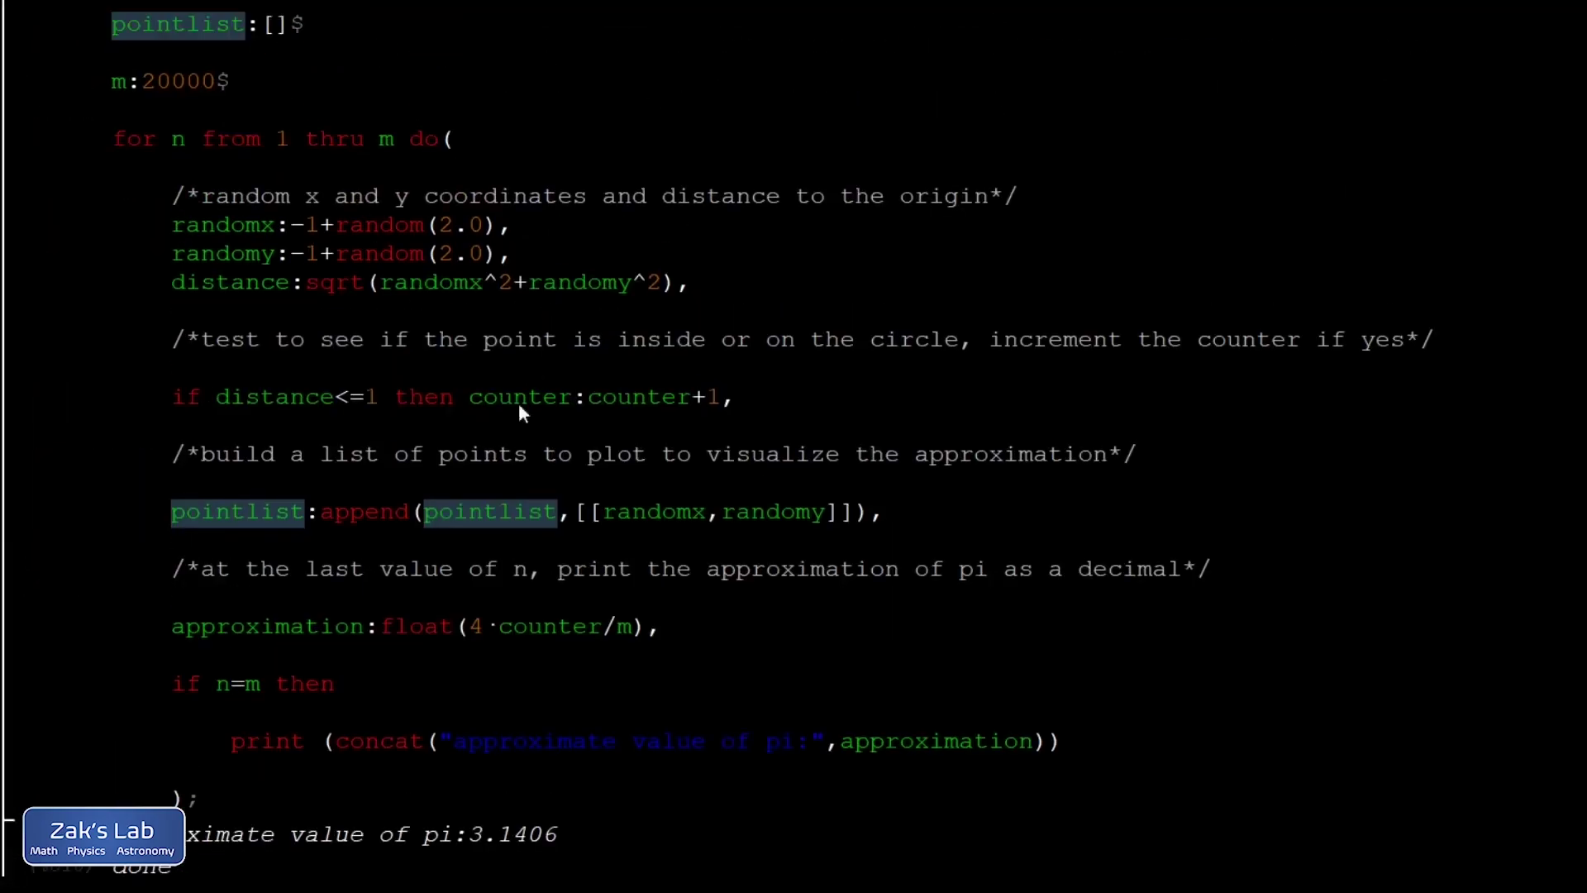
pyautogui.doubleClick(287, 507)
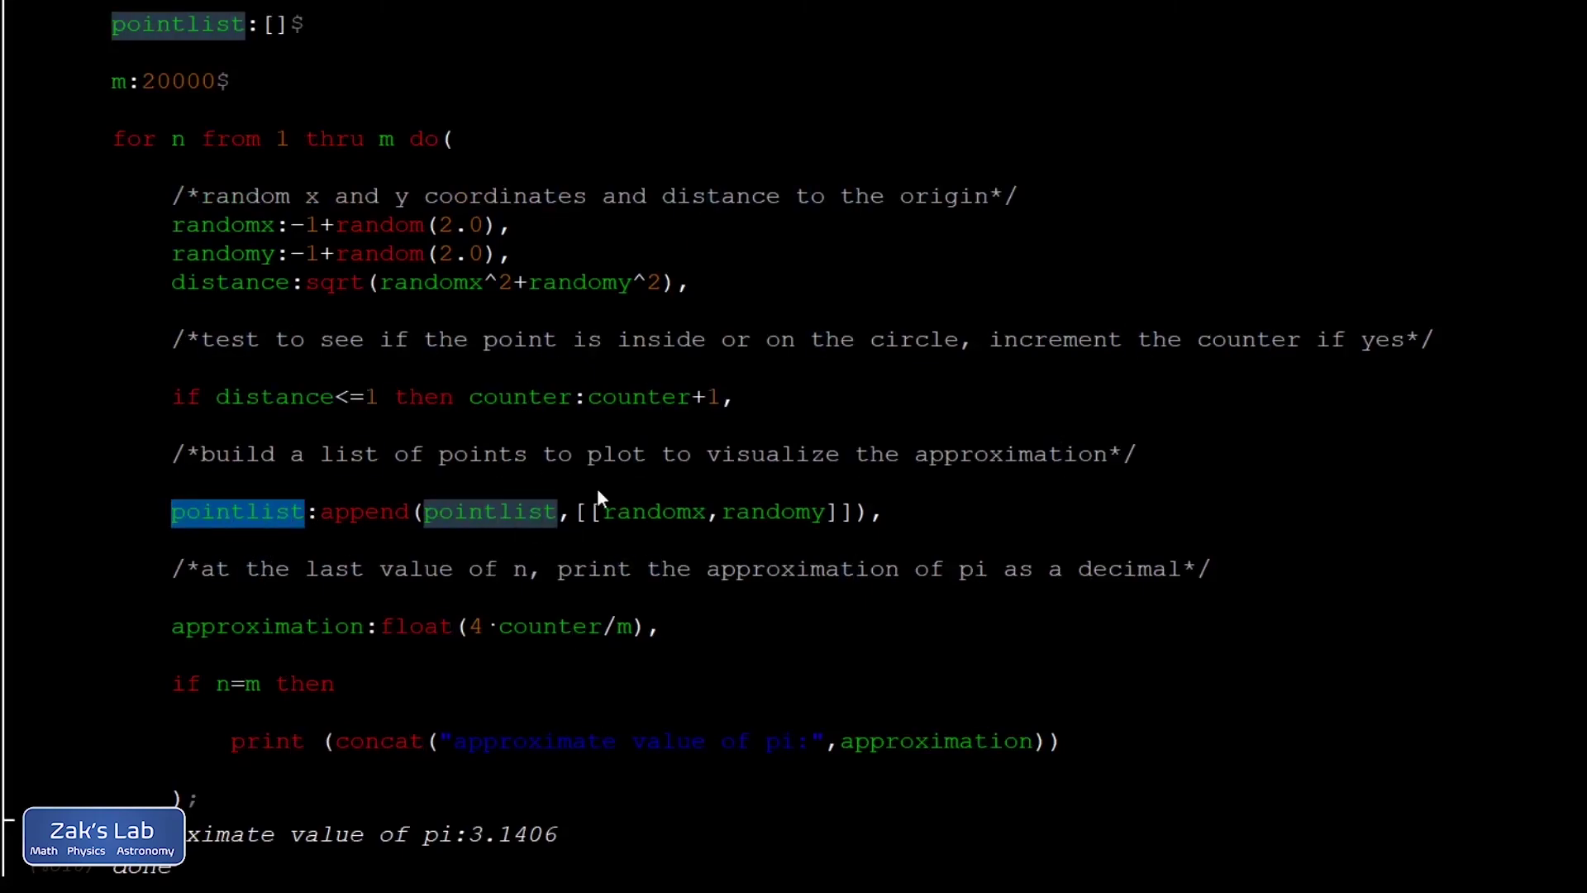
pyautogui.scroll(-10, 594, 509)
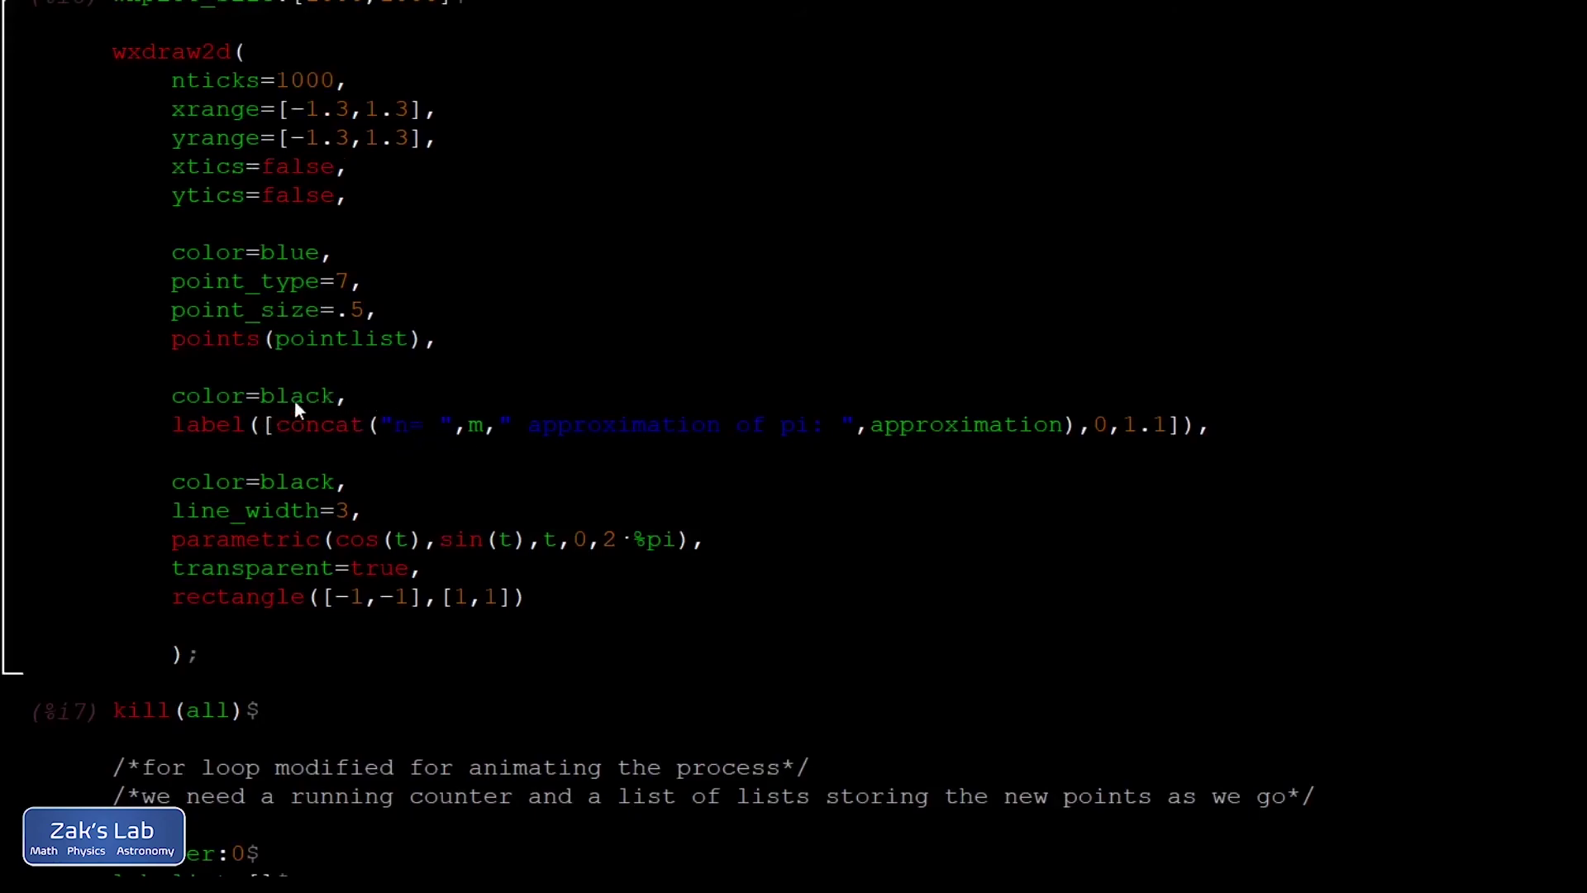
pyautogui.moveTo(251, 426); pyautogui.dragTo(178, 425)
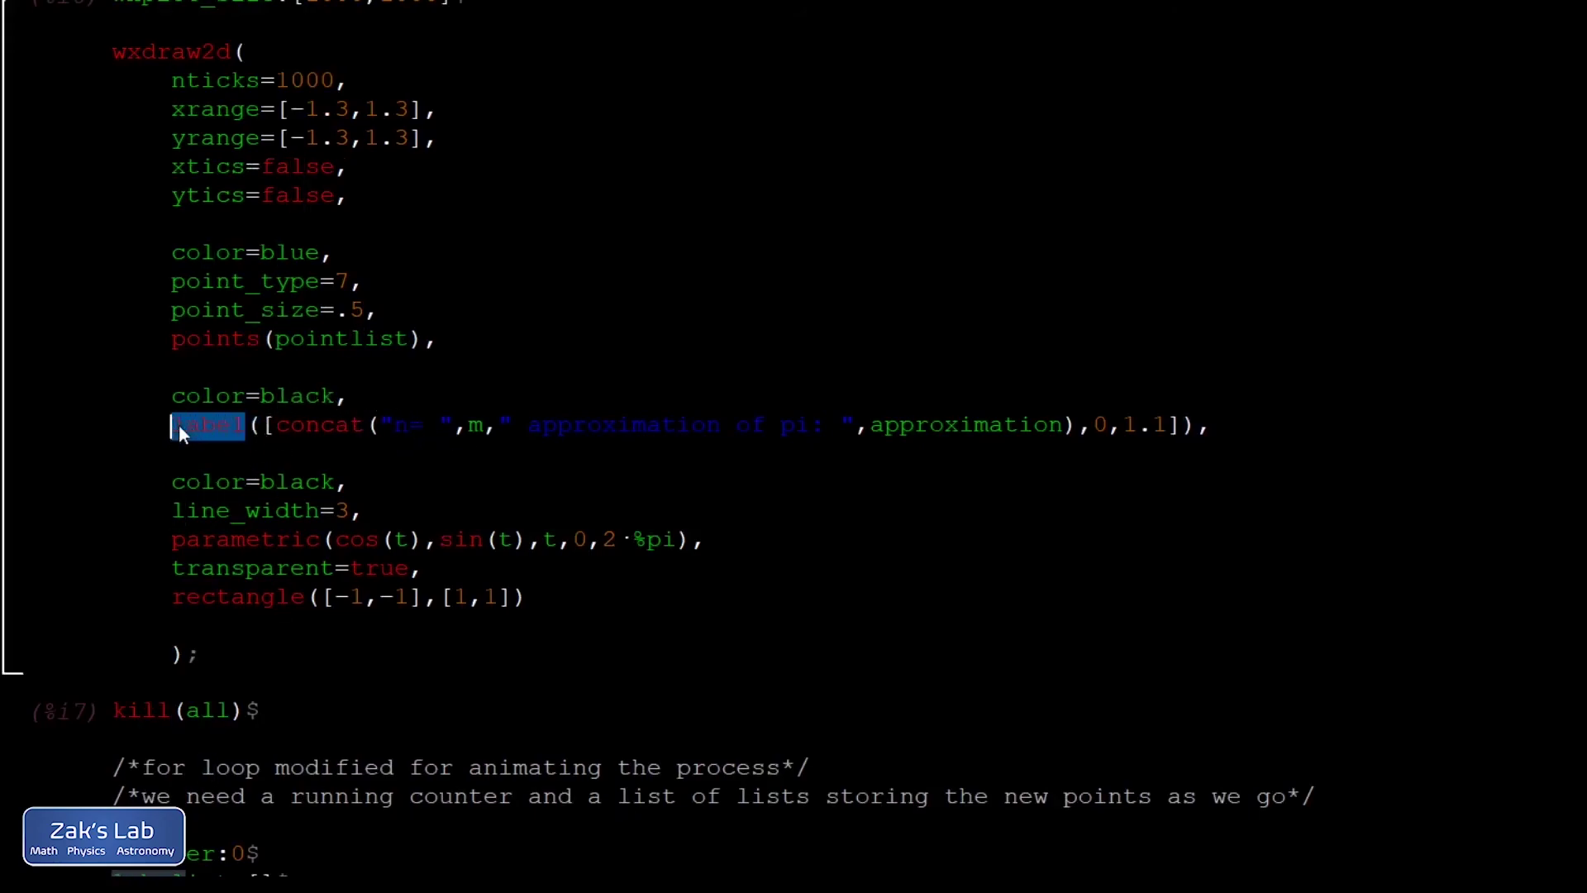
pyautogui.moveTo(366, 426); pyautogui.dragTo(324, 428)
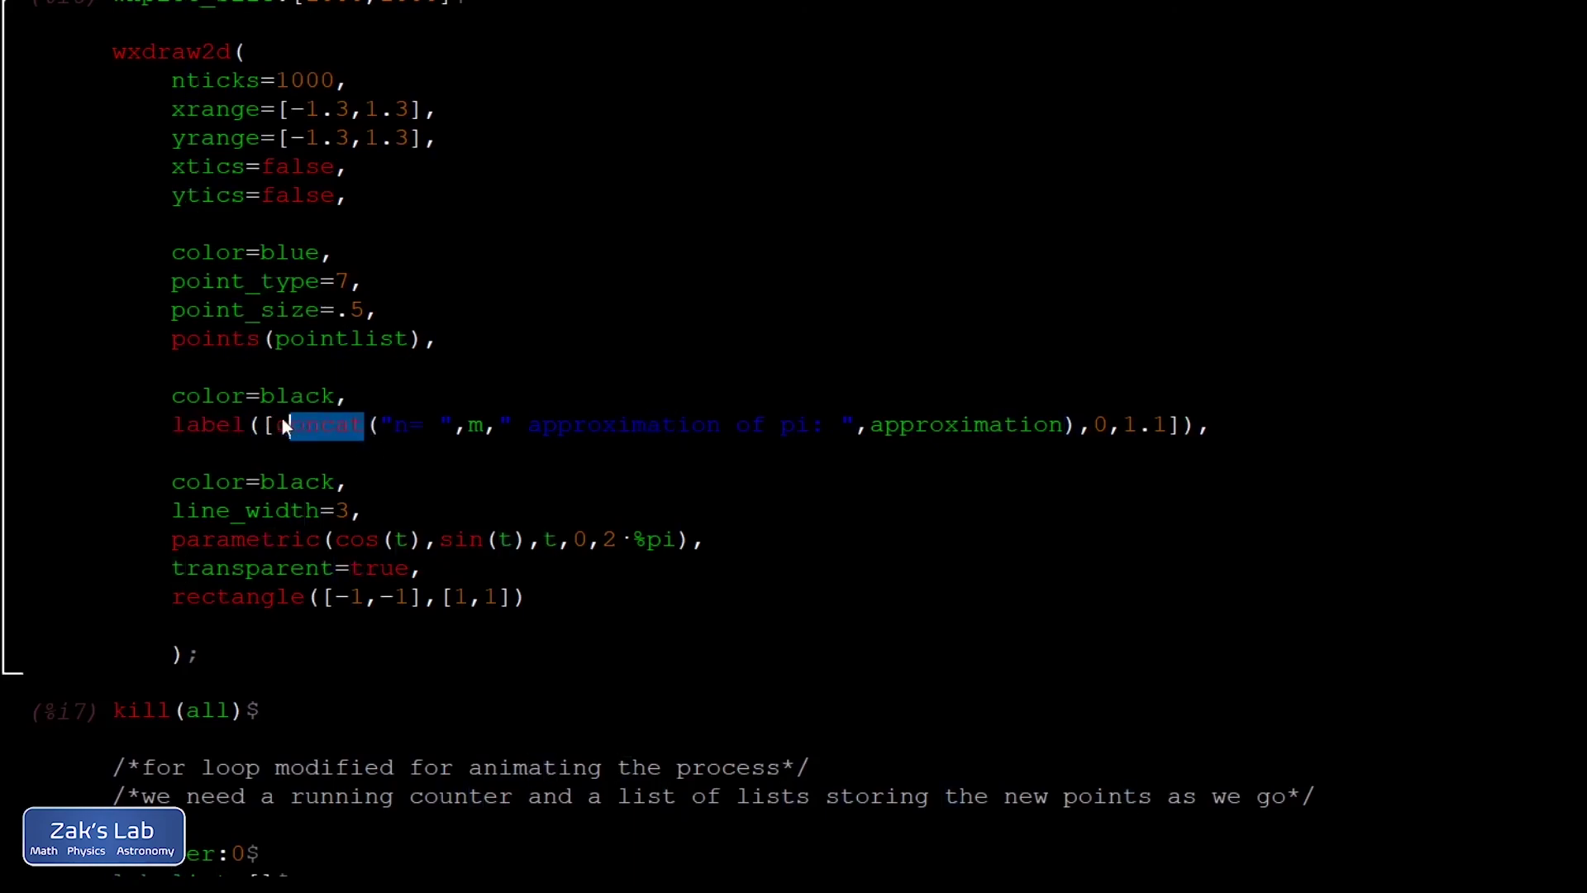
pyautogui.doubleClick(474, 425)
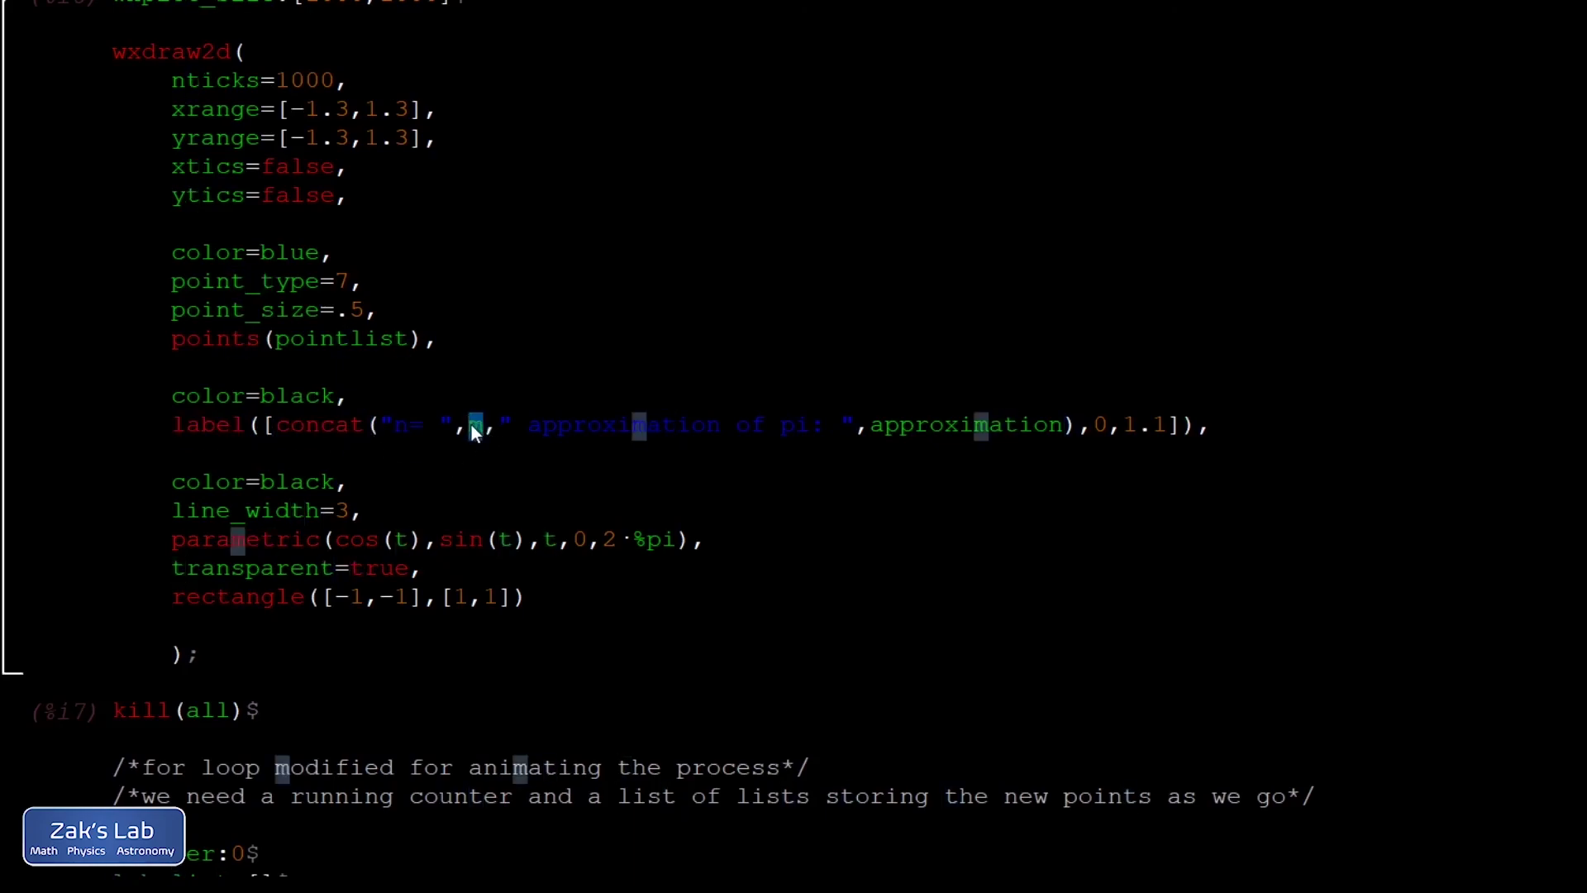
pyautogui.moveTo(1064, 428); pyautogui.dragTo(875, 428)
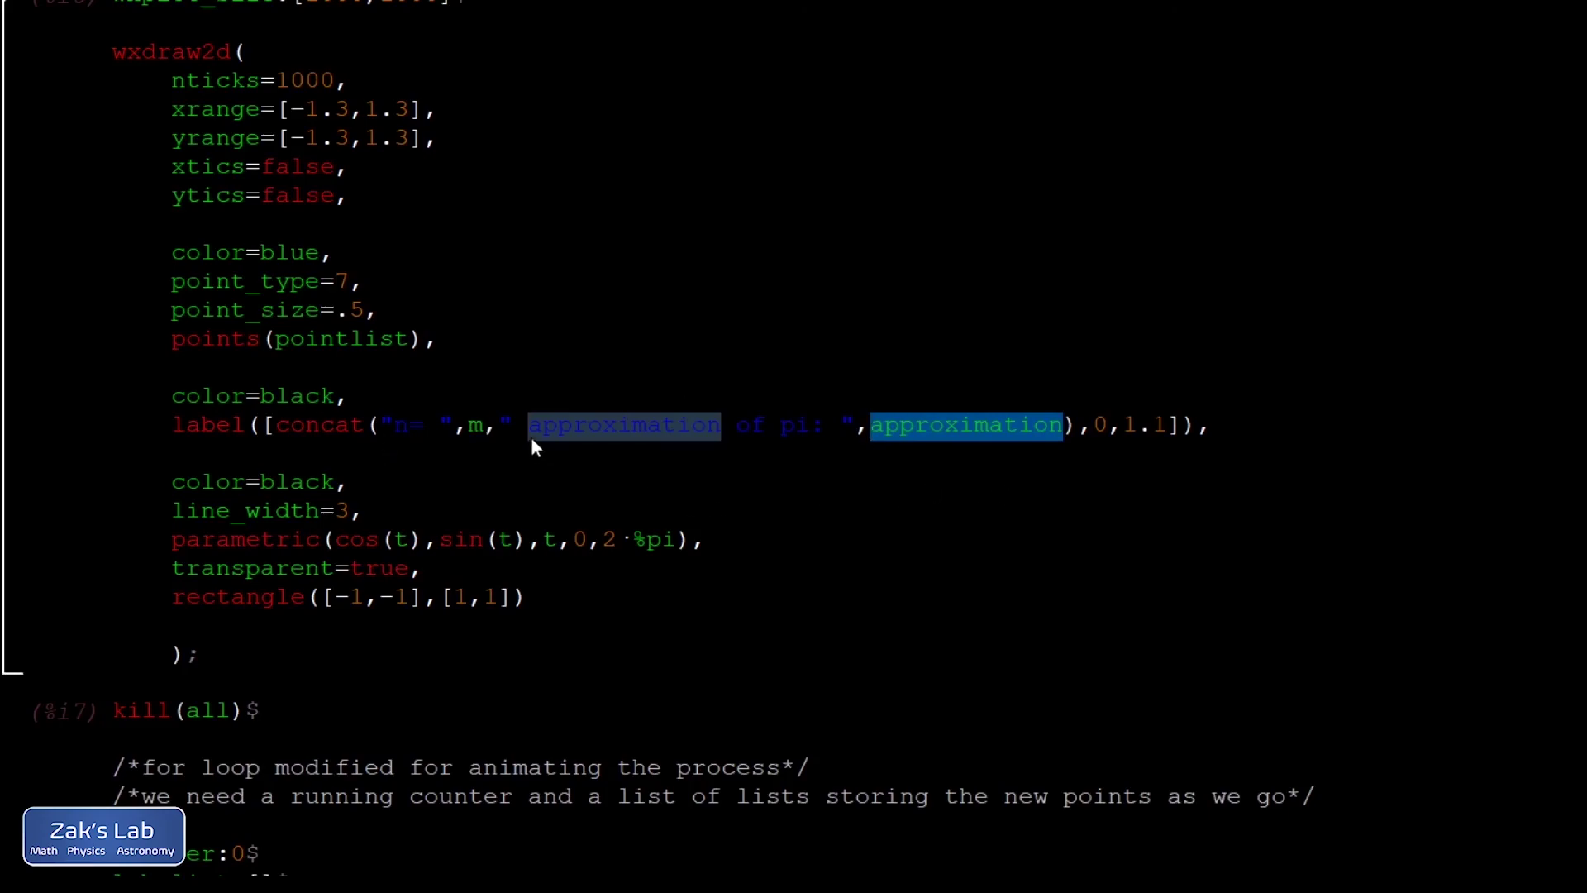
pyautogui.click(487, 424)
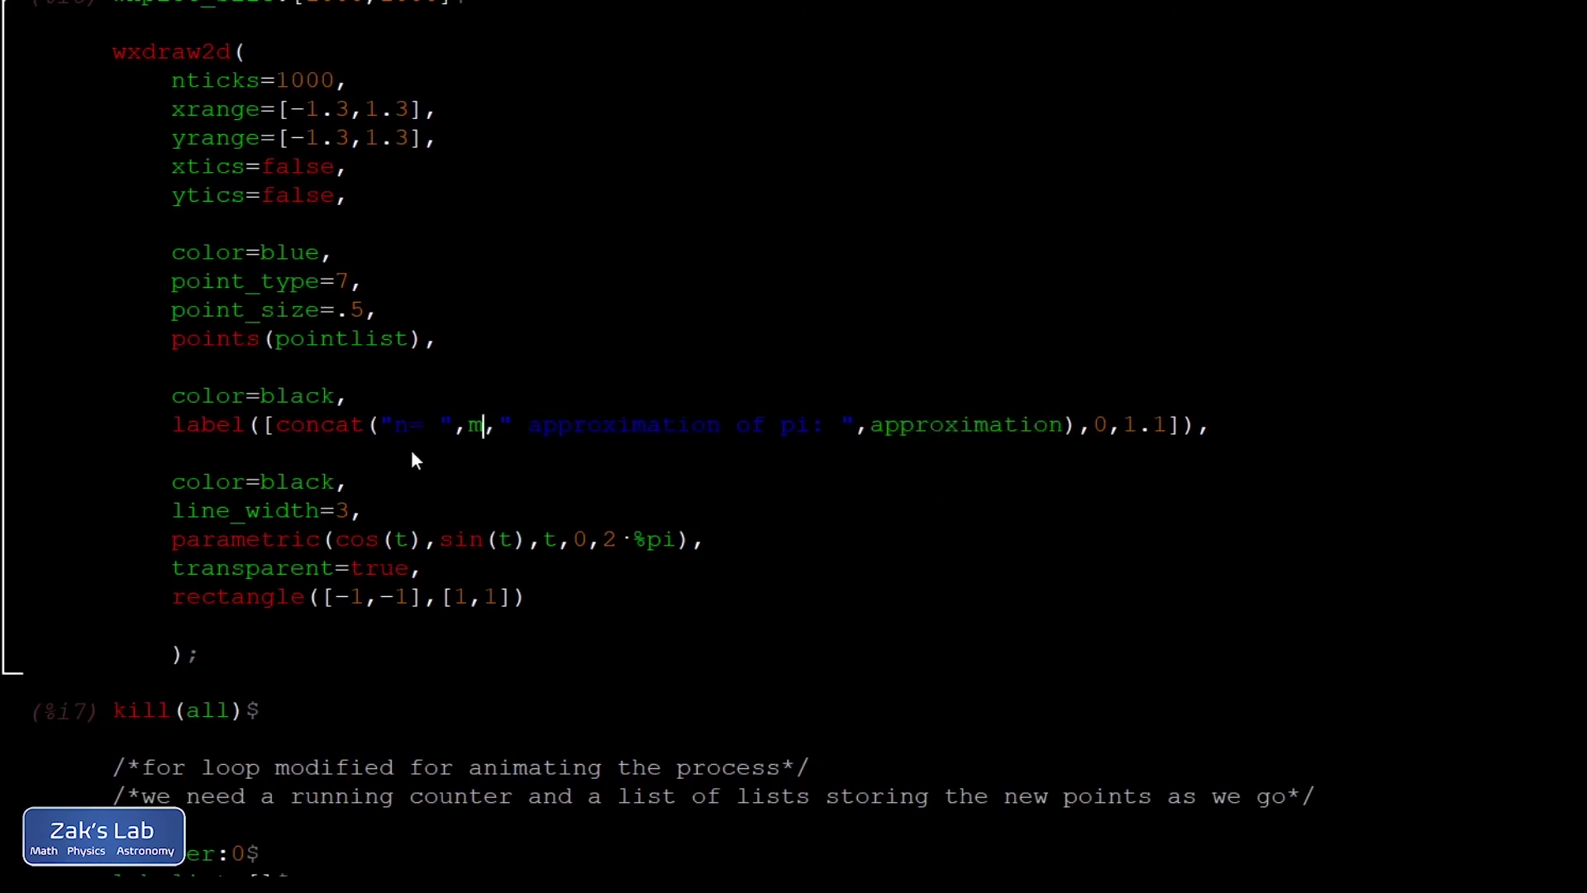
pyautogui.doubleClick(481, 428)
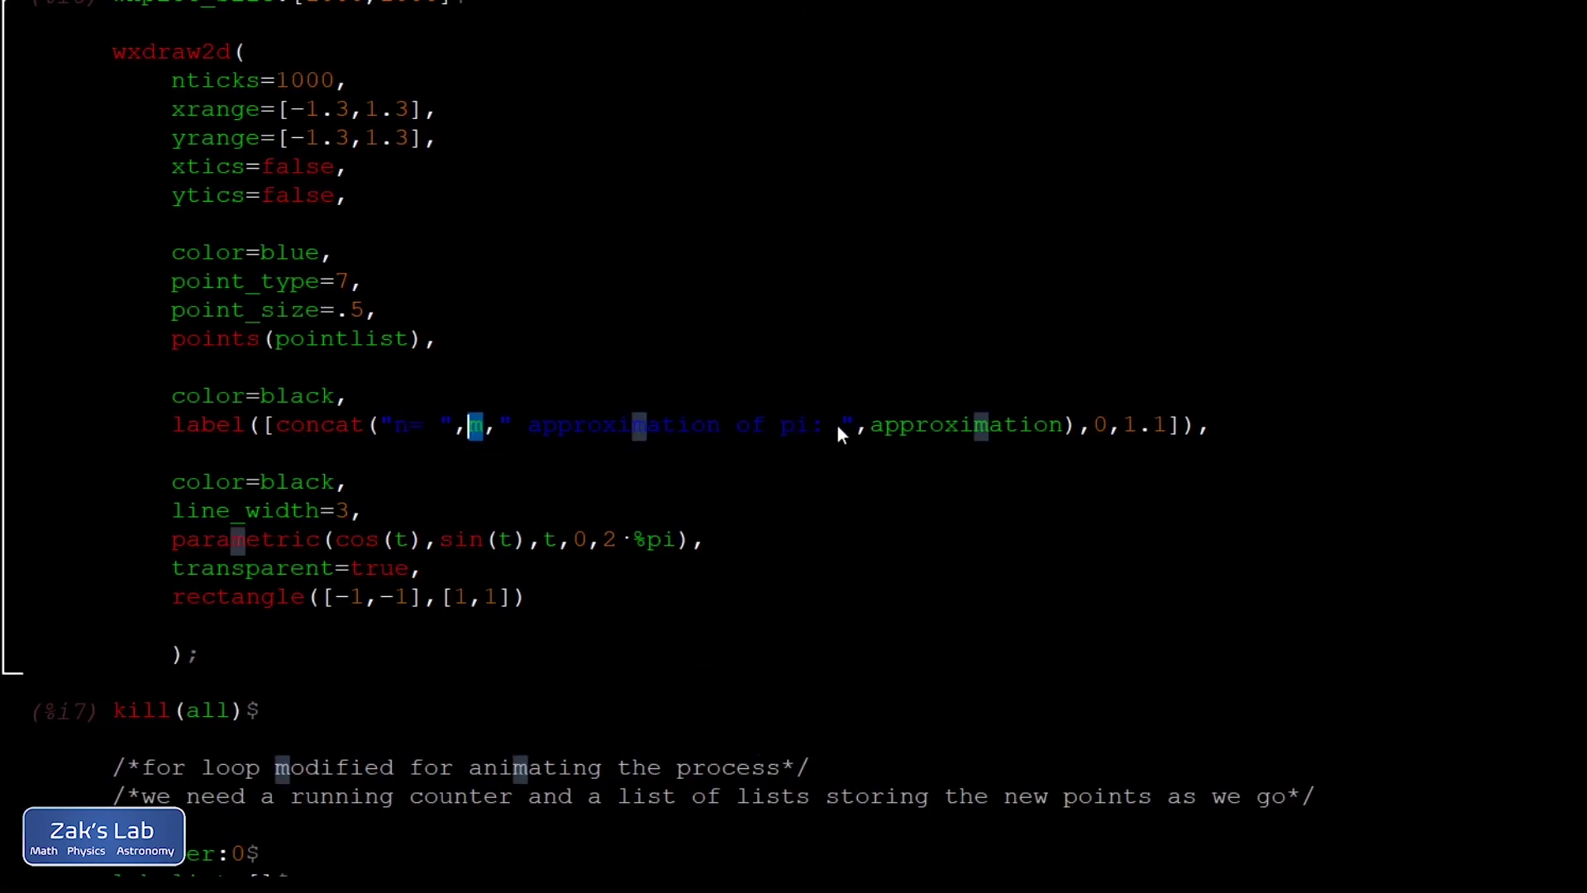
pyautogui.moveTo(836, 424); pyautogui.dragTo(533, 426)
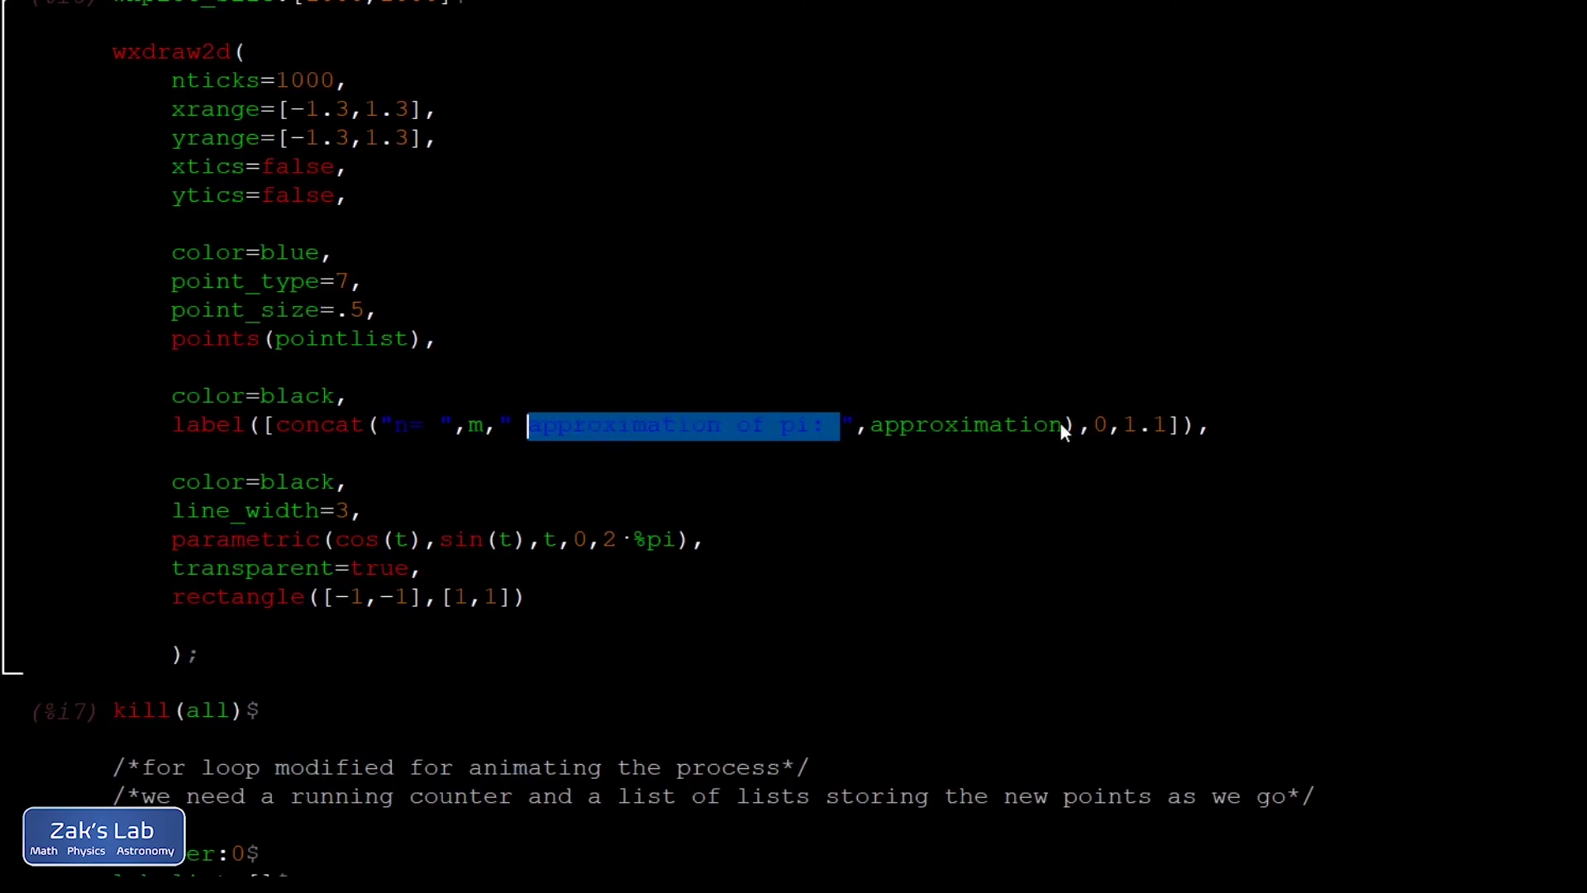
pyautogui.moveTo(1060, 423); pyautogui.dragTo(877, 421)
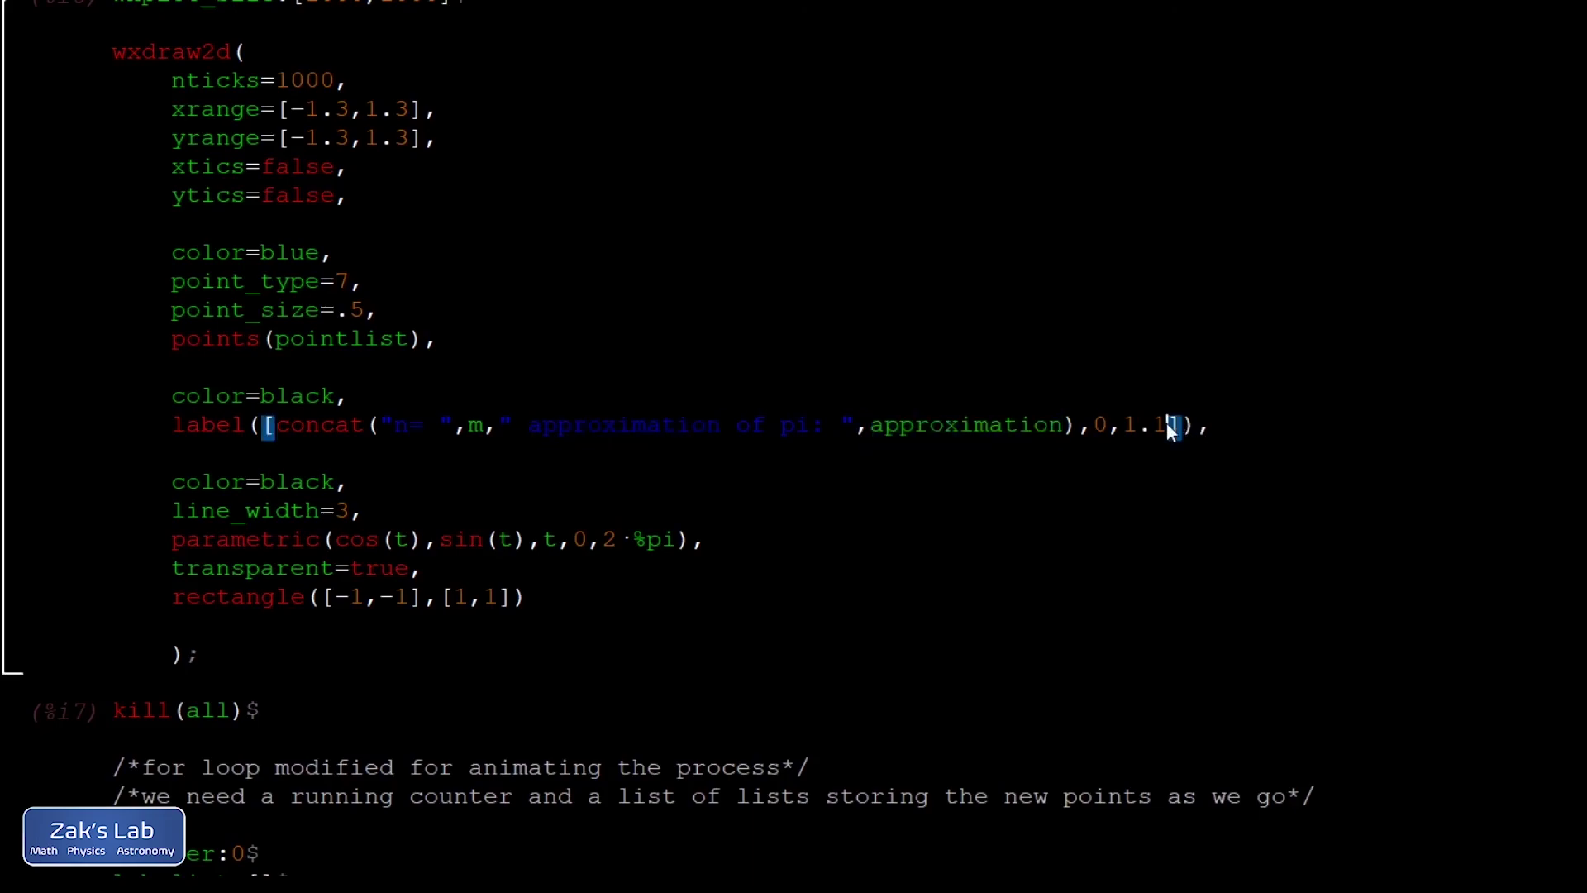
pyautogui.moveTo(1166, 425); pyautogui.dragTo(1108, 428)
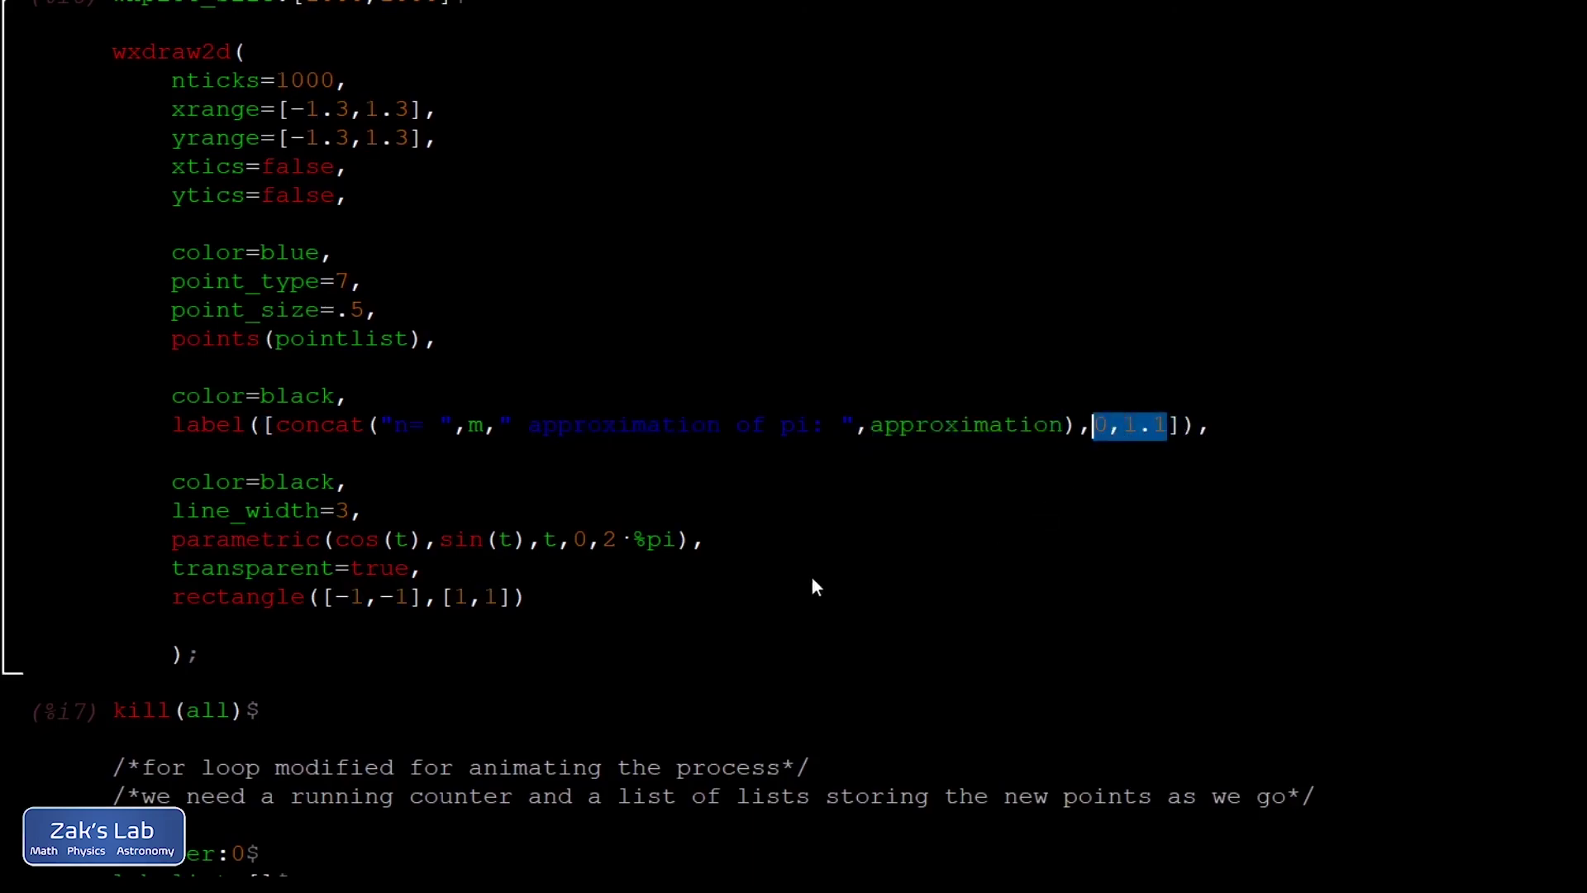
pyautogui.click(363, 480)
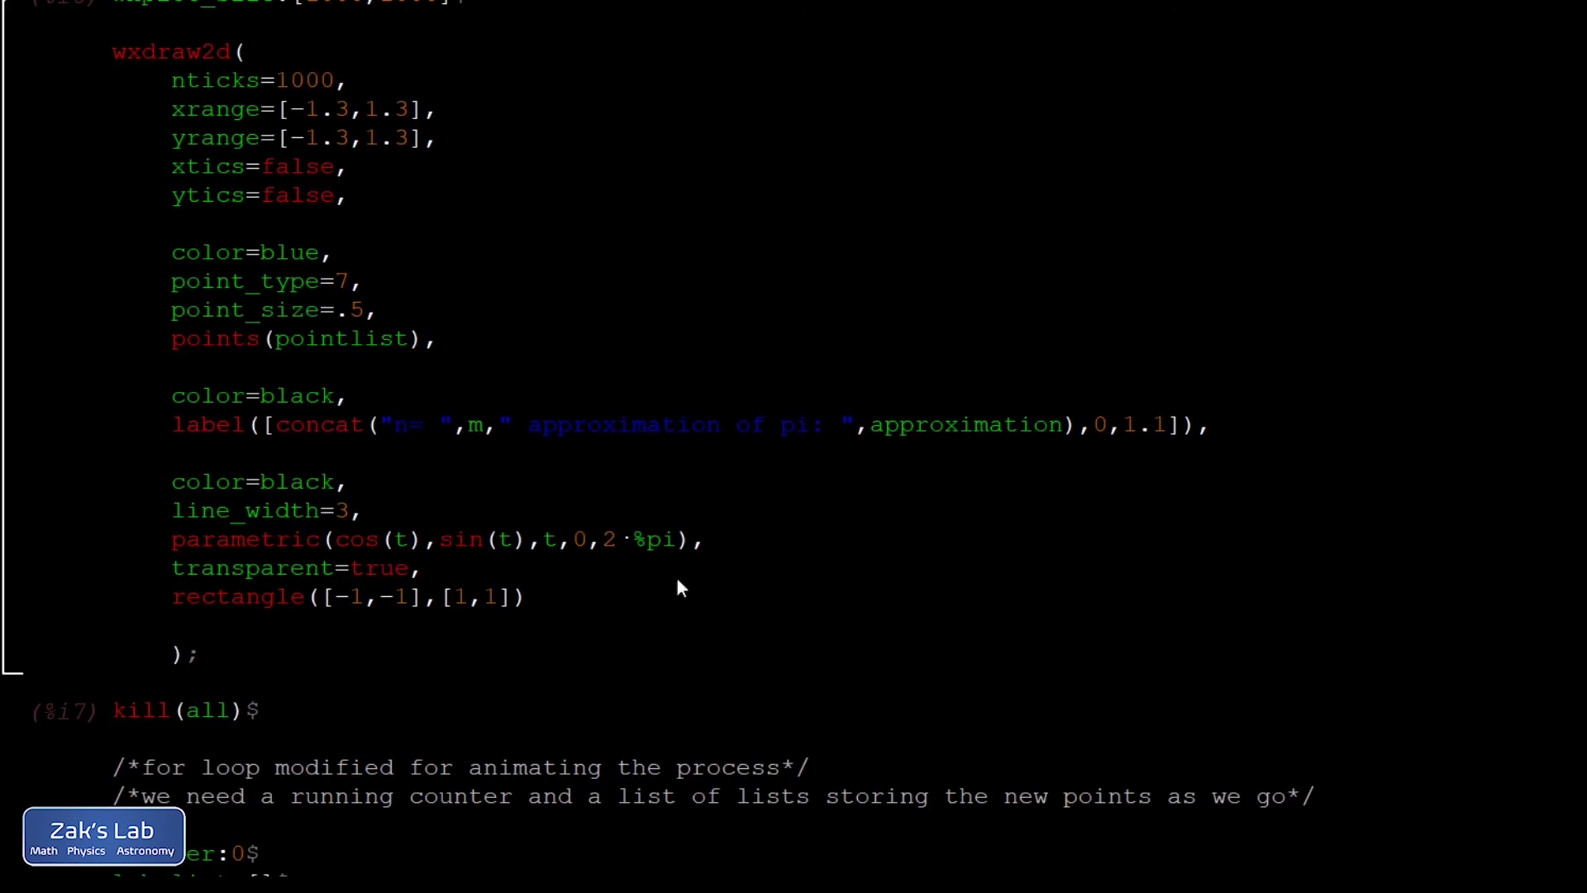
pyautogui.moveTo(704, 540); pyautogui.dragTo(193, 538)
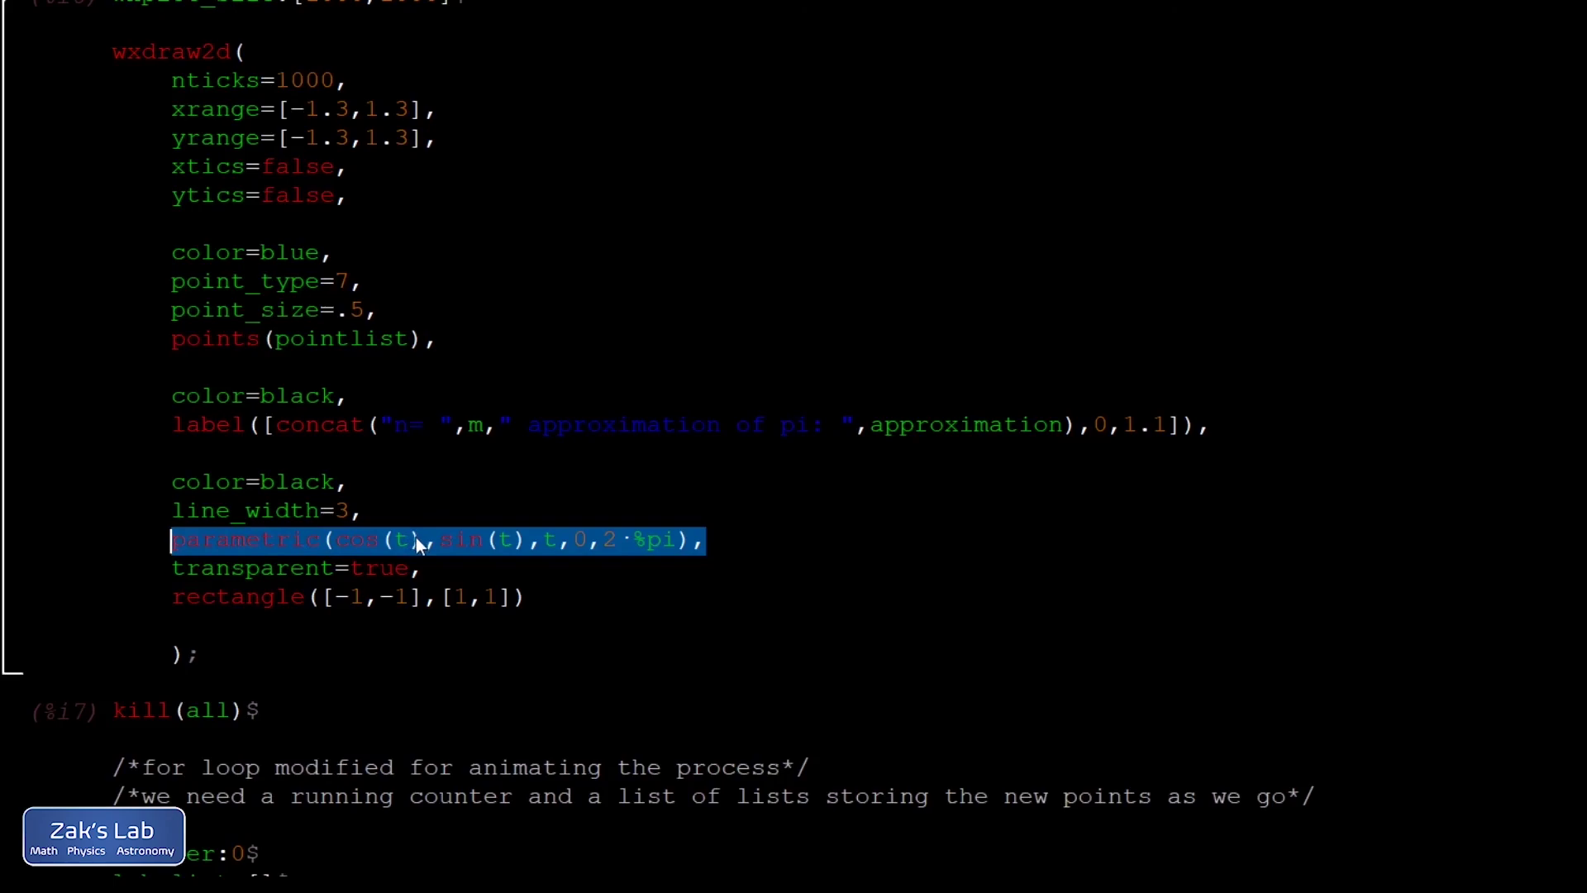
pyautogui.click(412, 558)
pyautogui.moveTo(444, 566); pyautogui.dragTo(288, 565)
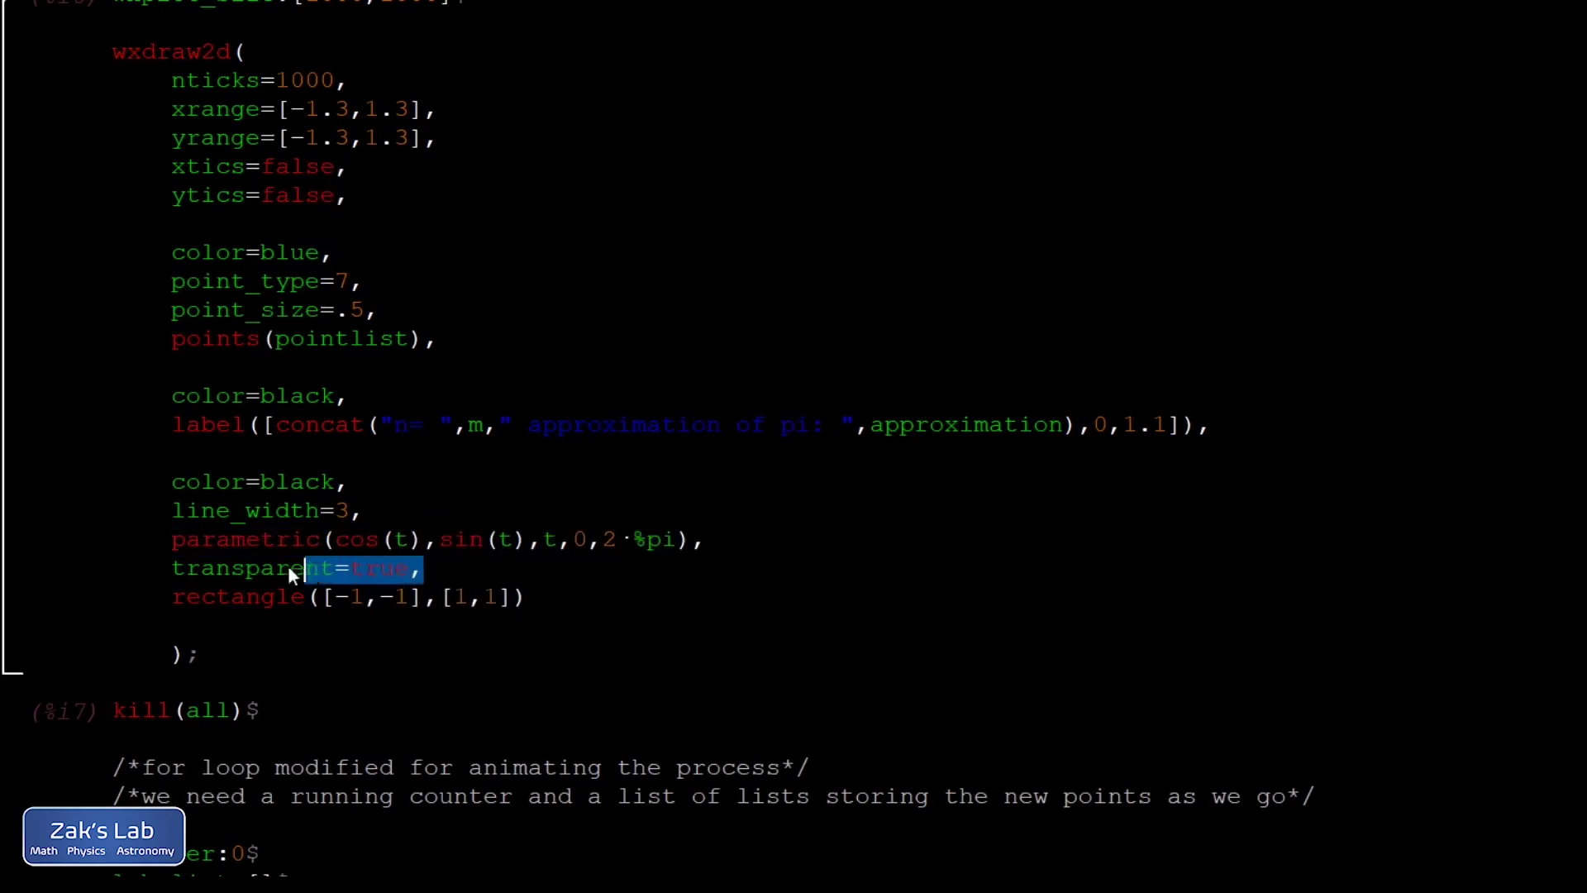
pyautogui.moveTo(188, 564); pyautogui.dragTo(176, 570)
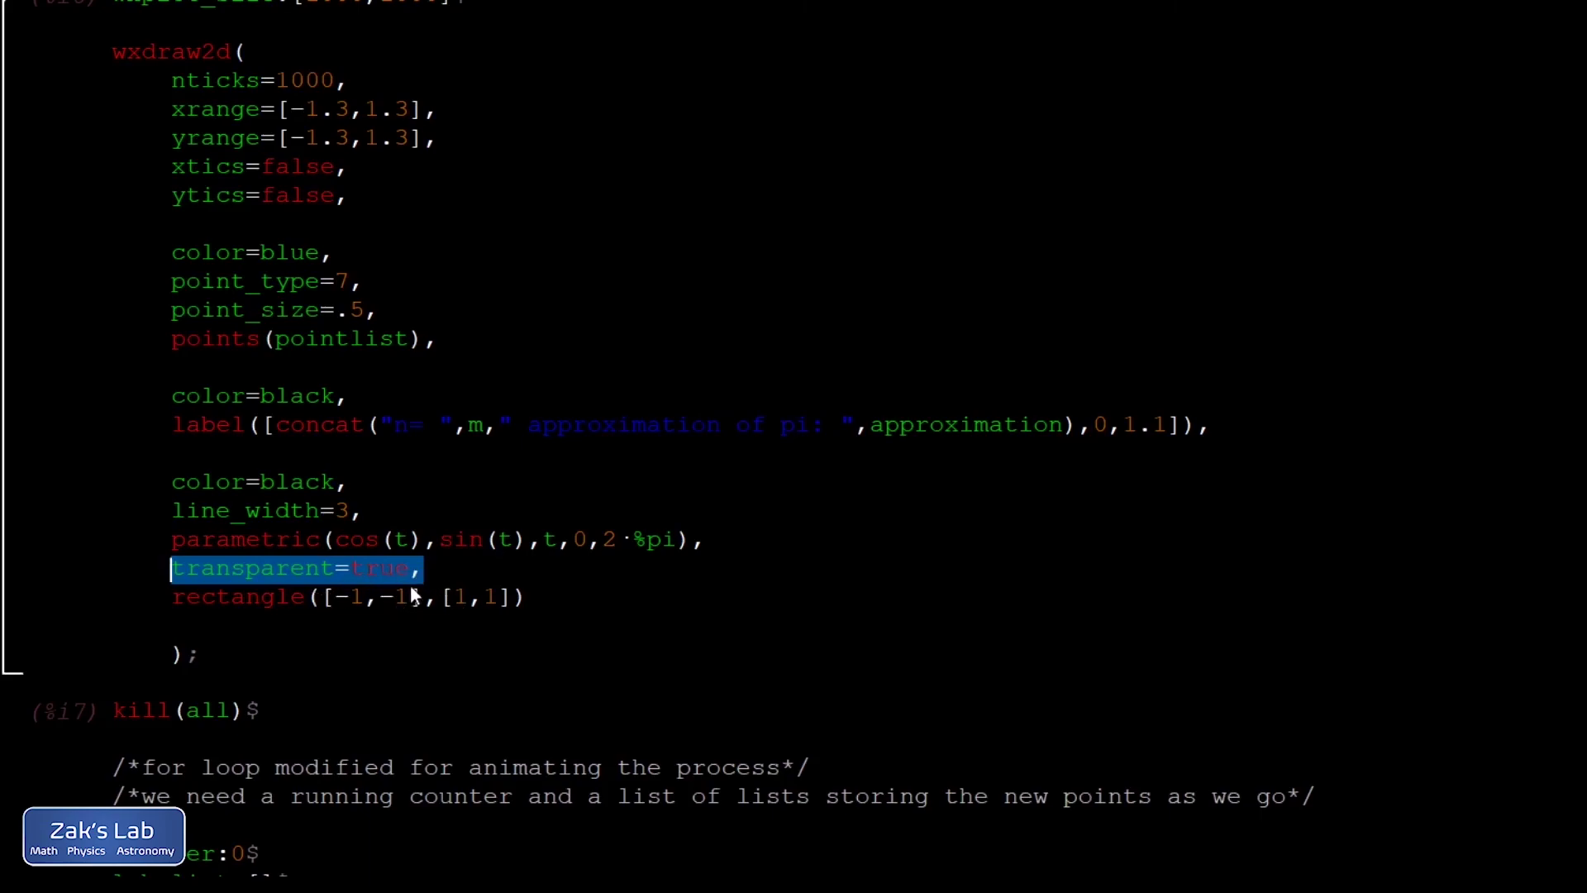
pyautogui.moveTo(529, 594)
pyautogui.mouseDown()
pyautogui.moveTo(197, 621)
pyautogui.moveTo(176, 599)
pyautogui.mouseUp()
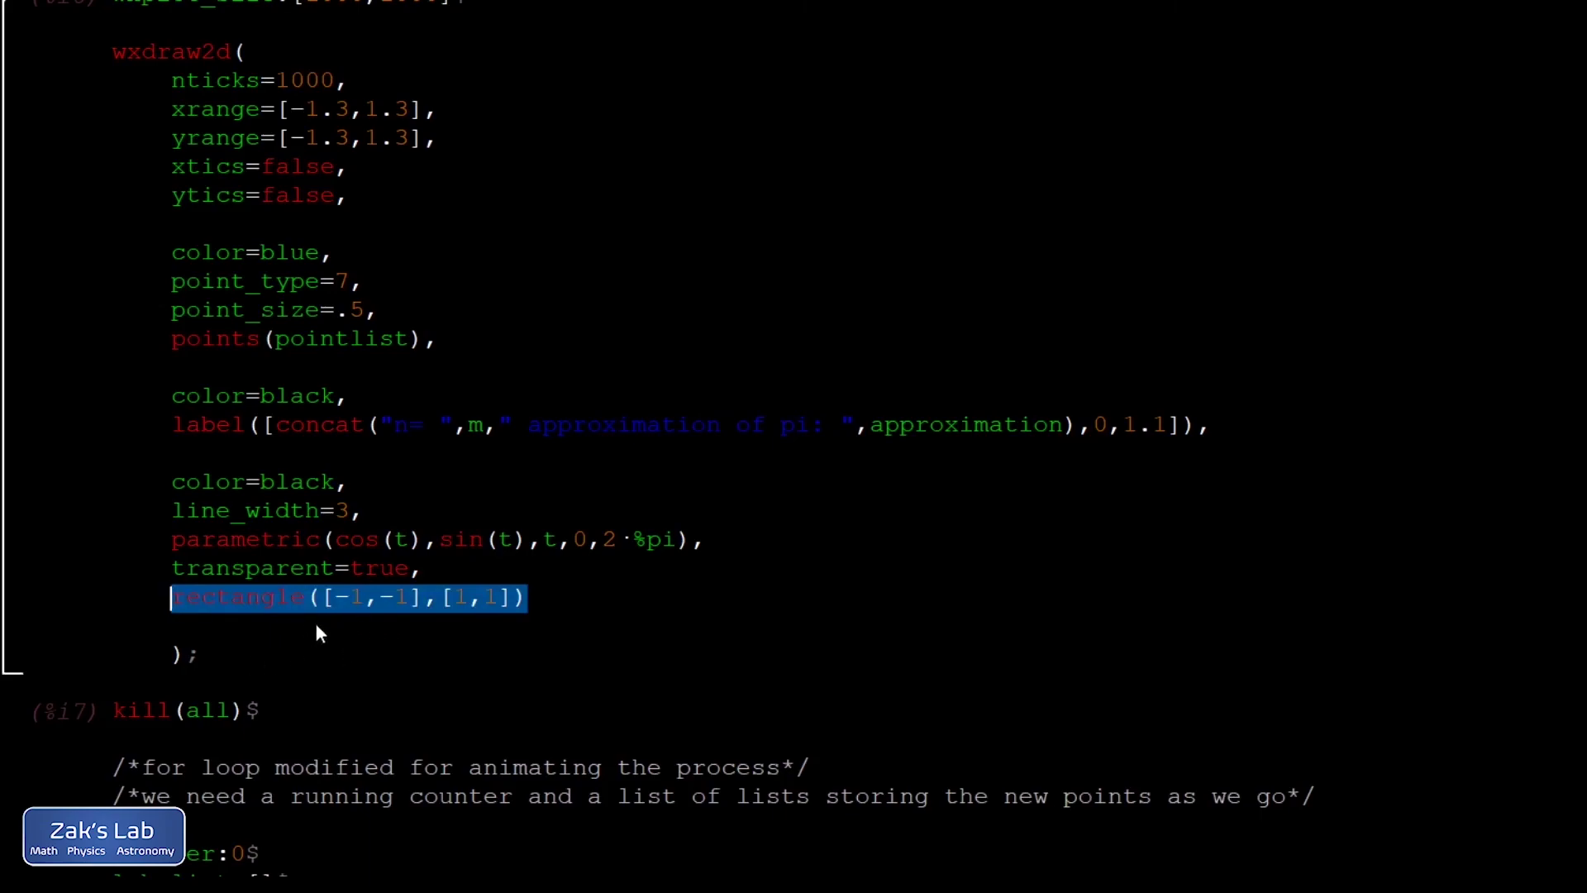
pyautogui.click(428, 596)
pyautogui.moveTo(426, 599); pyautogui.dragTo(346, 601)
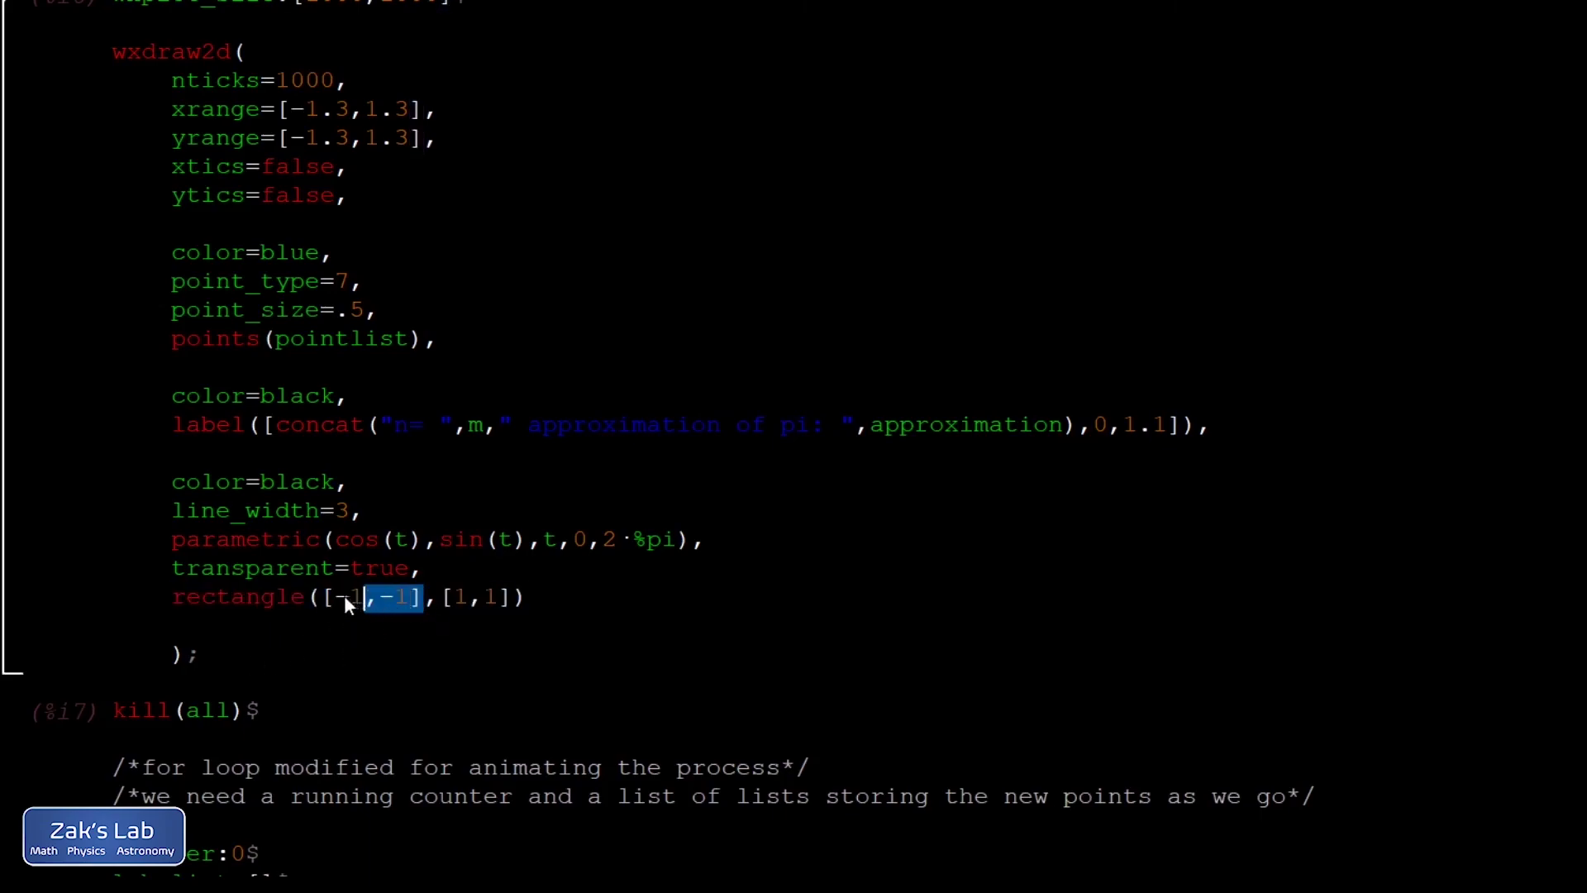
pyautogui.moveTo(512, 597); pyautogui.dragTo(458, 595)
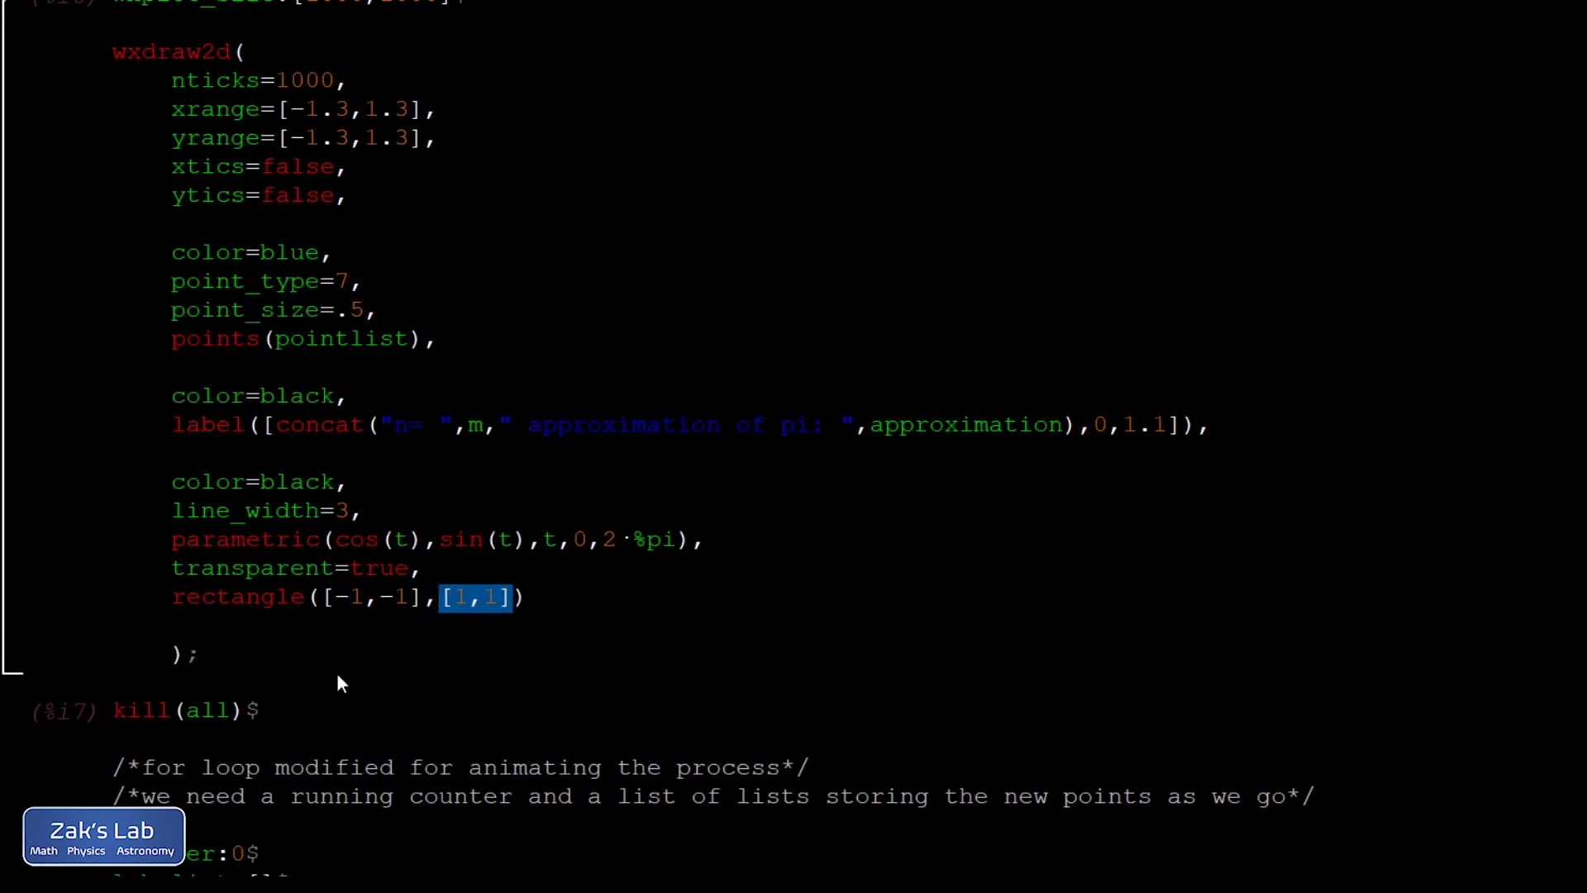
# Step: Clear the corner coordinates highlight before scrolling to the animation loop cell
pyautogui.click(283, 666)
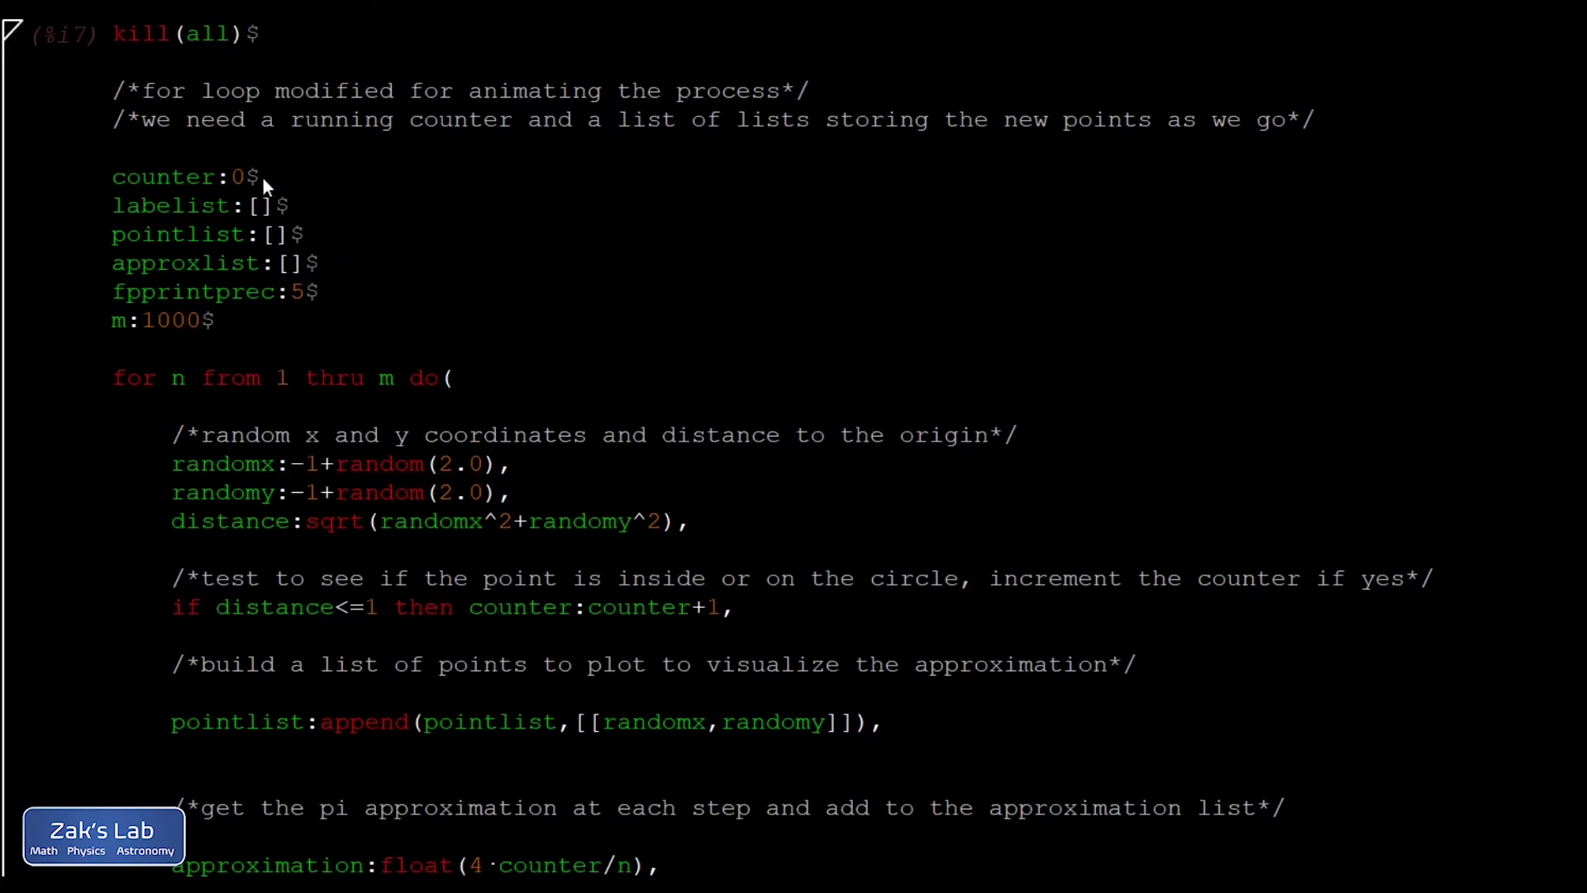
pyautogui.moveTo(292, 205); pyautogui.dragTo(134, 206)
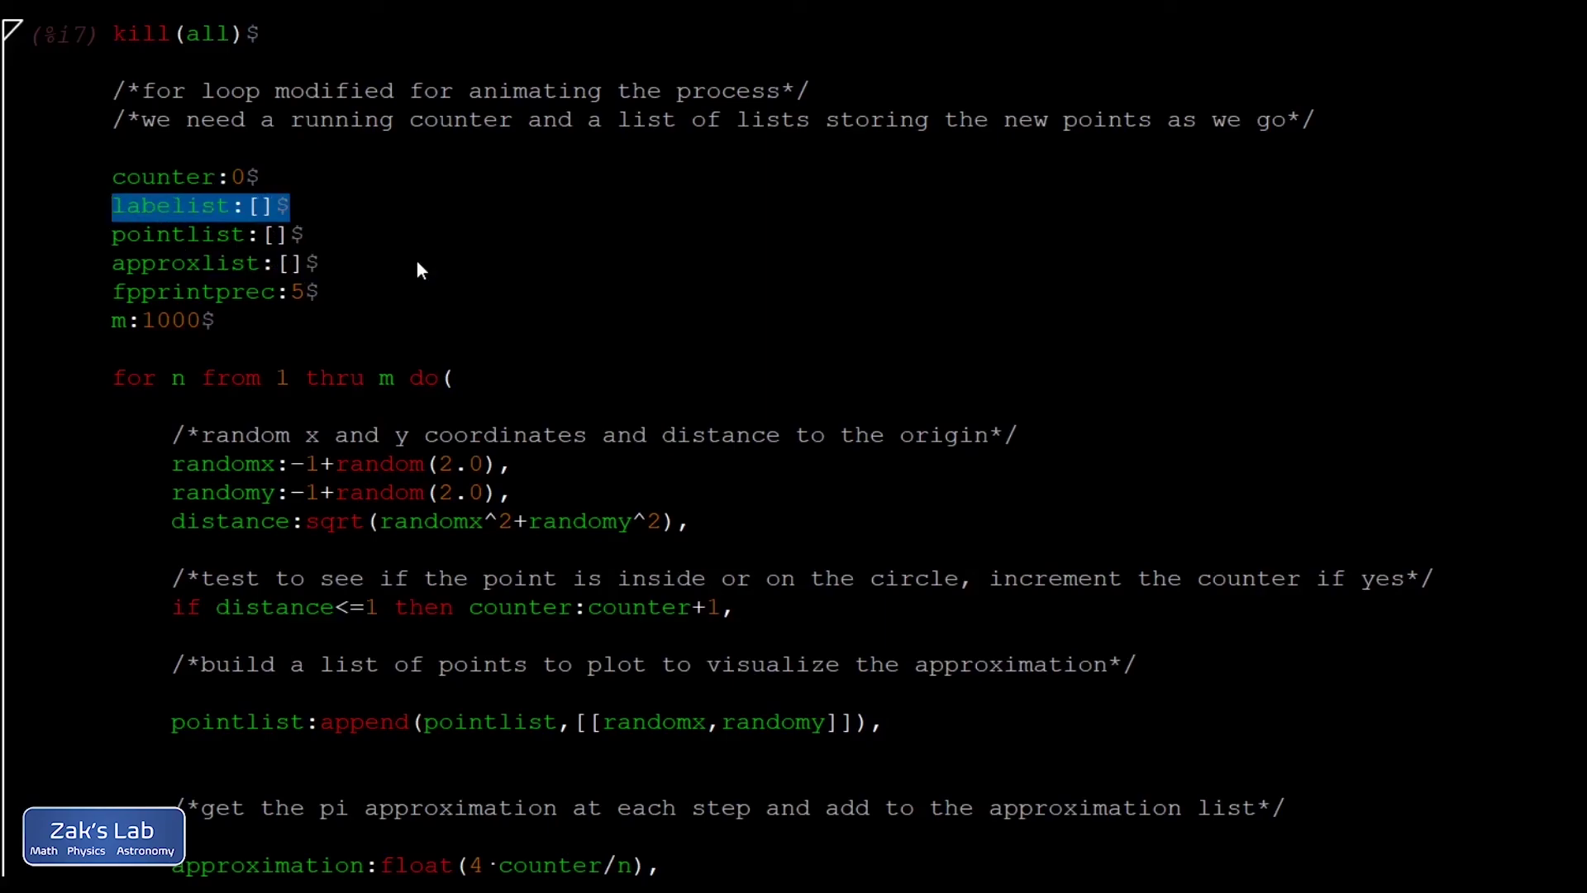
pyautogui.click(300, 234)
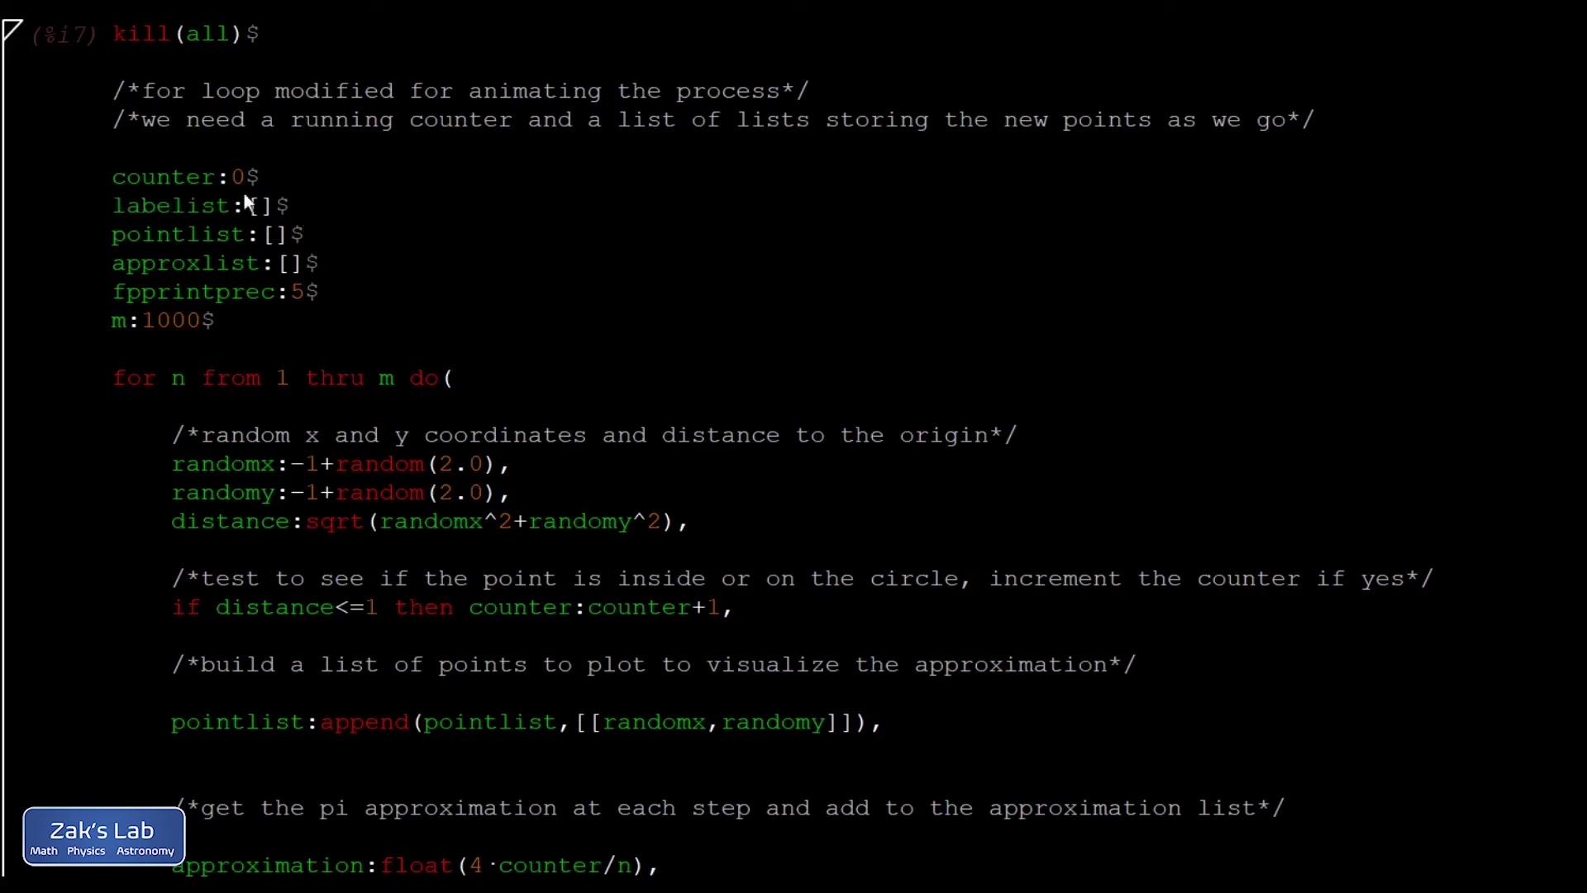
pyautogui.moveTo(191, 234); pyautogui.dragTo(114, 242)
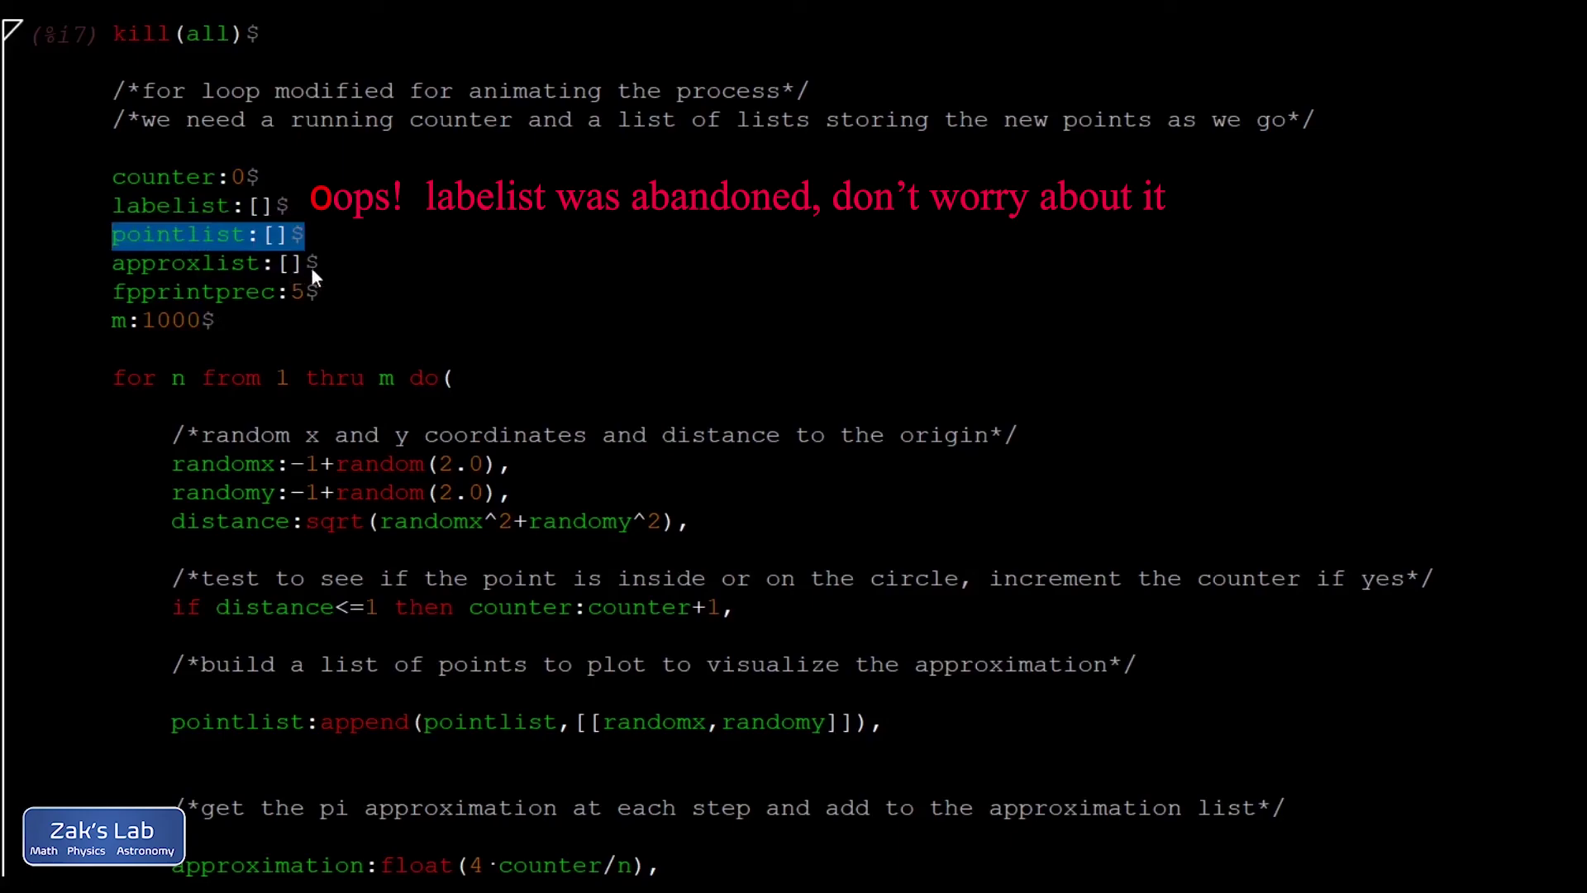
pyautogui.moveTo(323, 263); pyautogui.dragTo(147, 264)
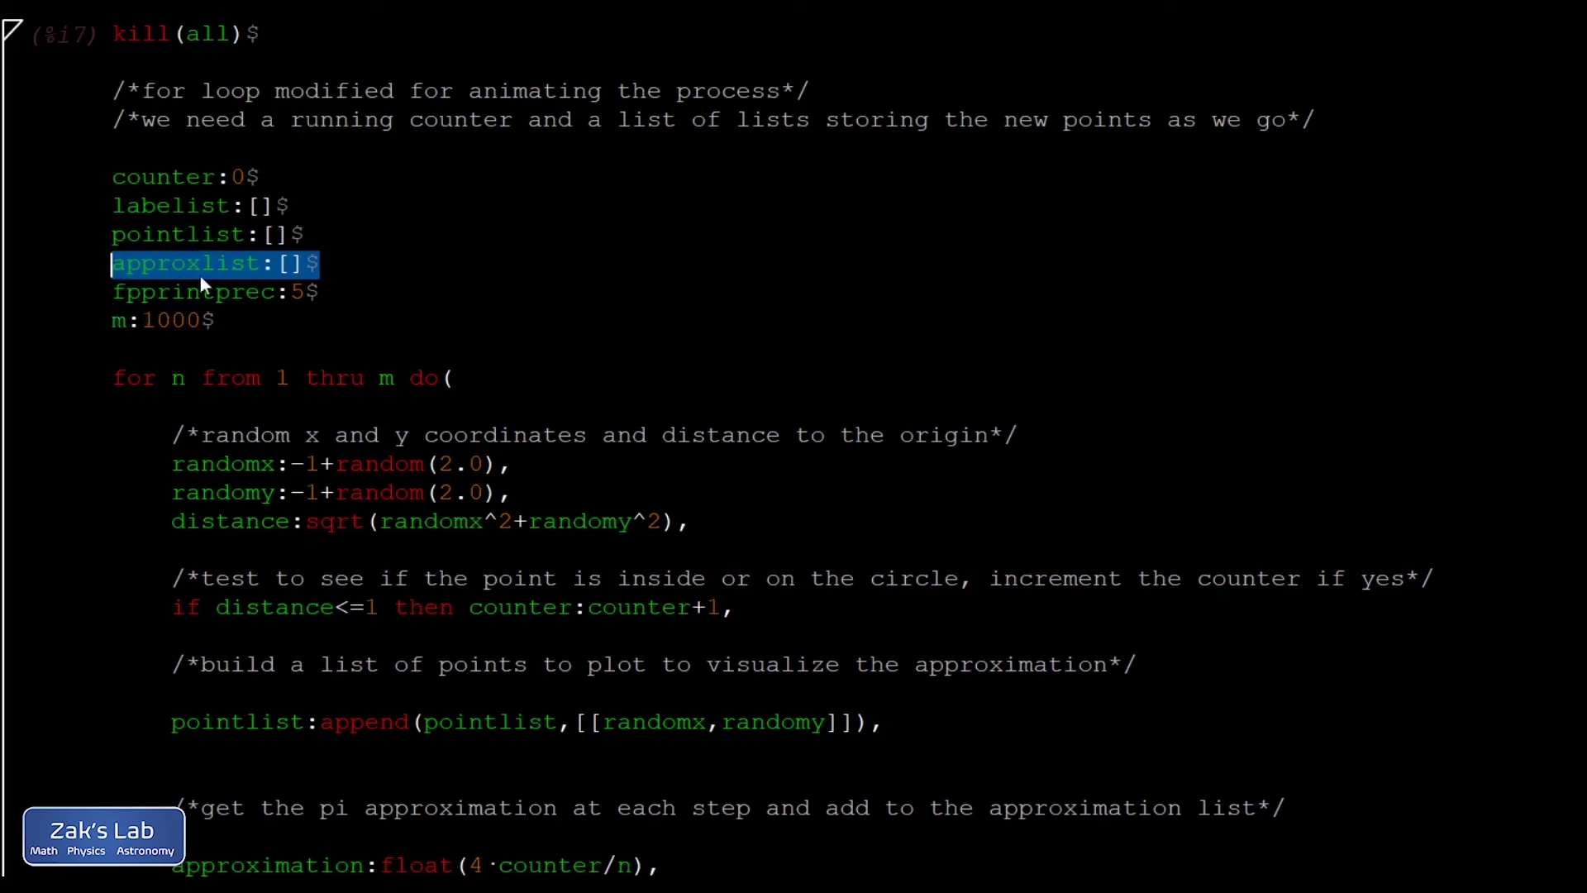
pyautogui.moveTo(323, 291); pyautogui.dragTo(170, 289)
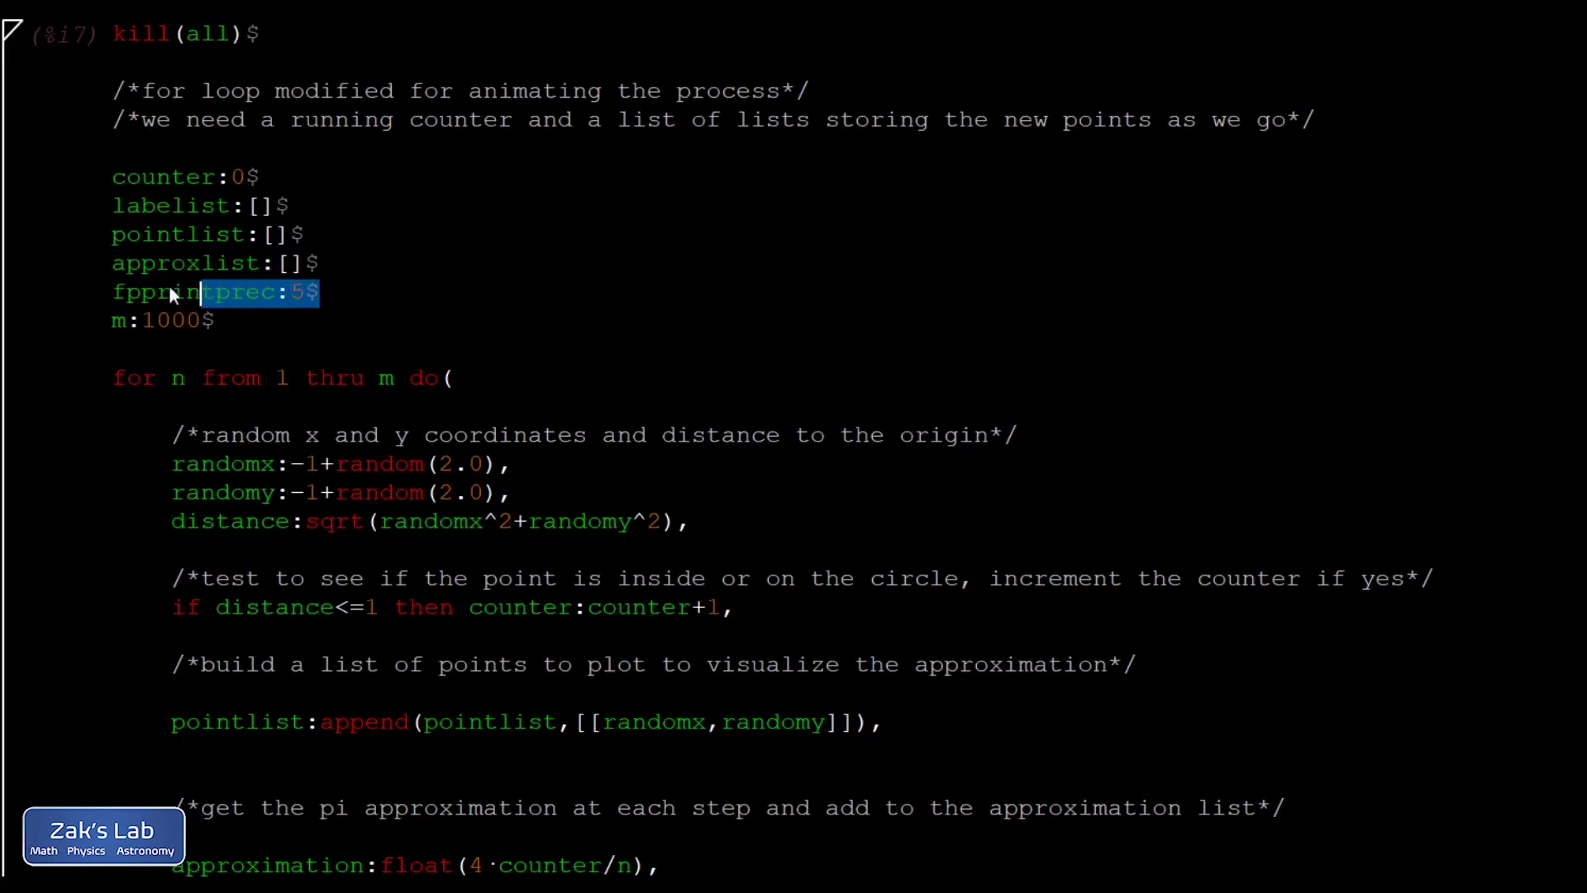
pyautogui.click(355, 298)
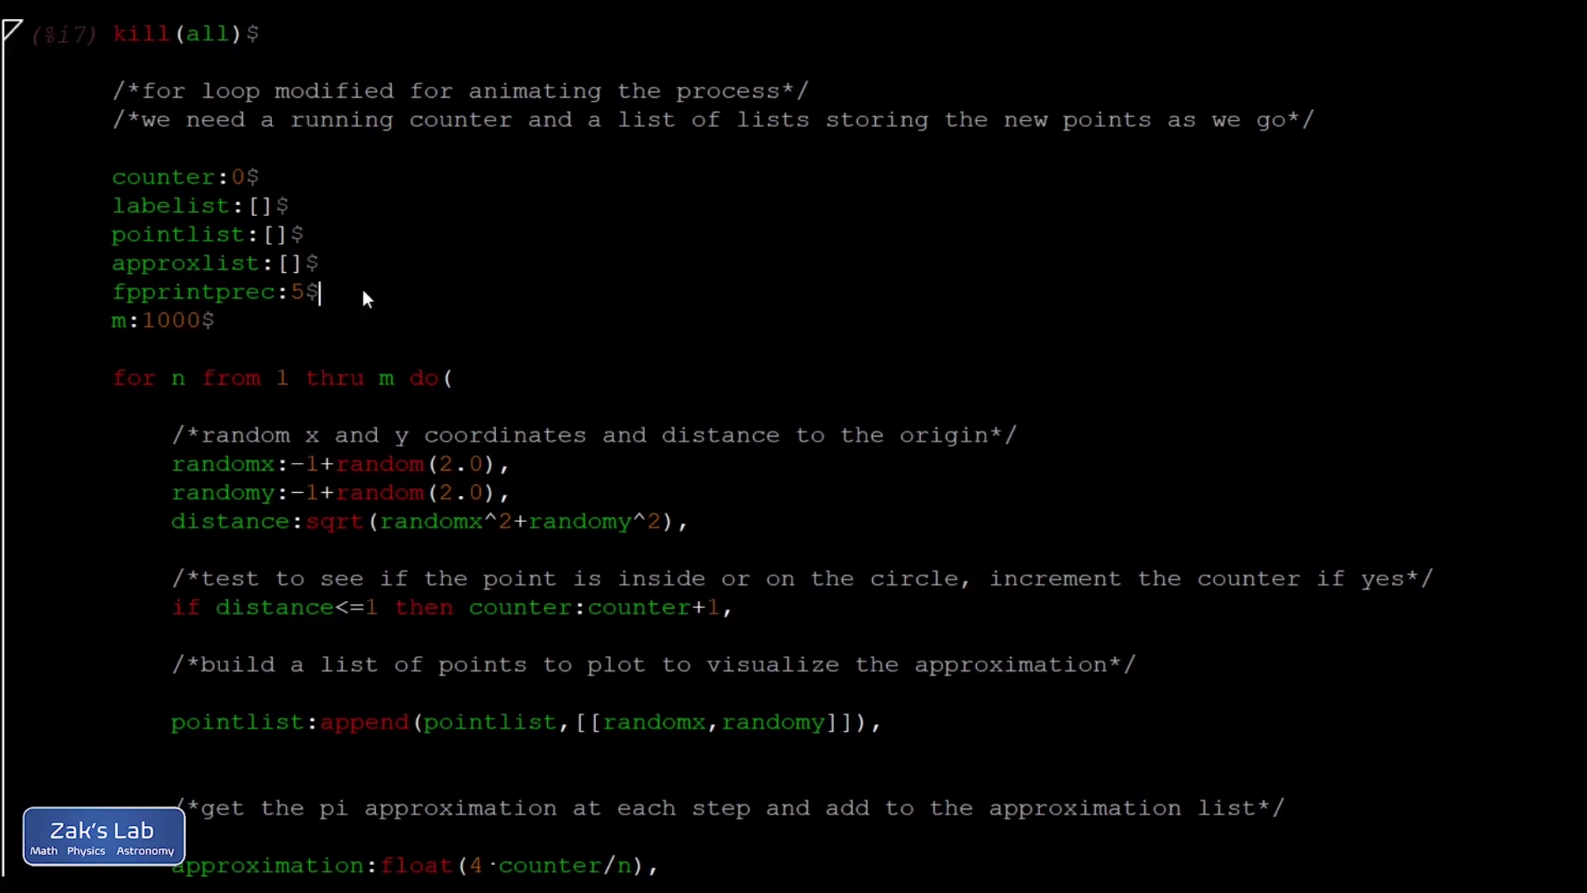
pyautogui.click(362, 291)
pyautogui.moveTo(223, 318); pyautogui.dragTo(124, 322)
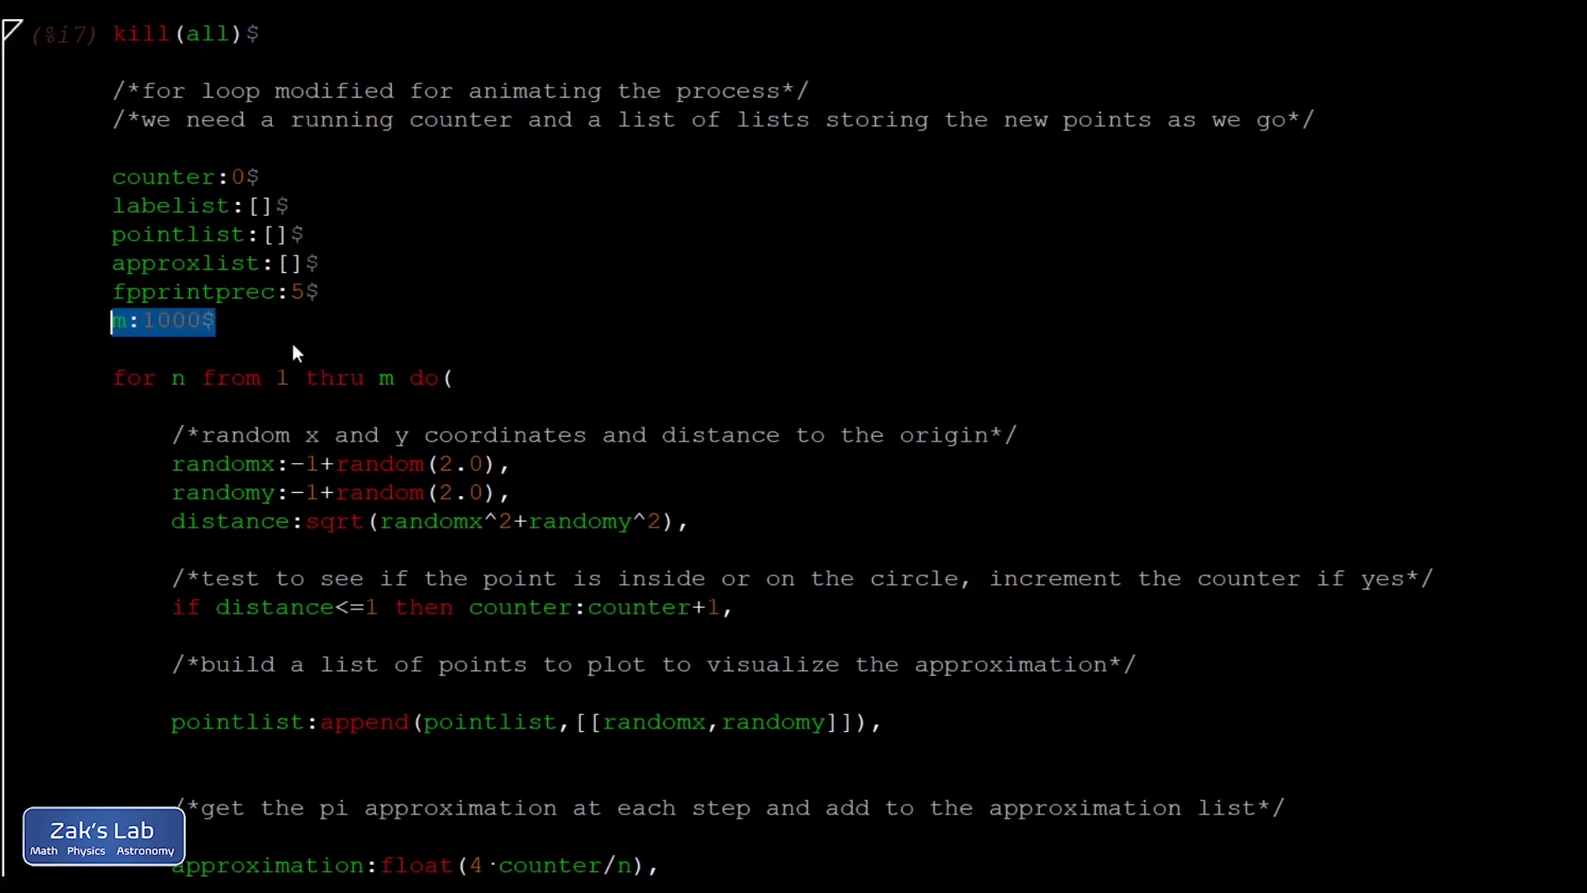
pyautogui.scroll(-3, 304, 340)
# Step: Highlight in turn the inside-circle counter test, the point-append line, and the float(4·counter/n) approximation
pyautogui.click(455, 100)
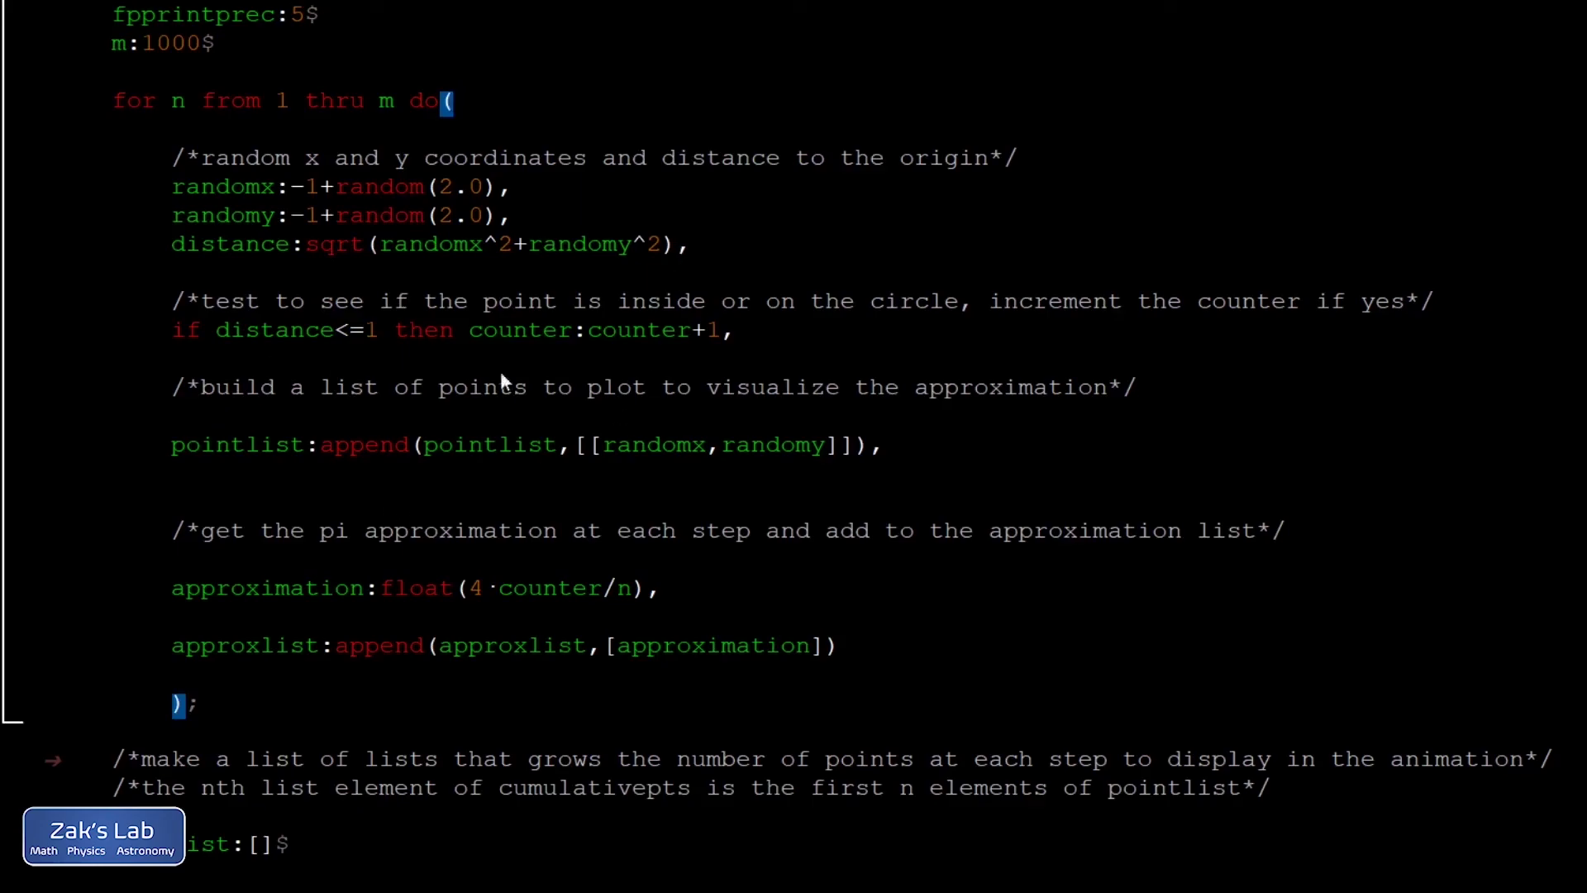
pyautogui.moveTo(742, 334); pyautogui.dragTo(254, 335)
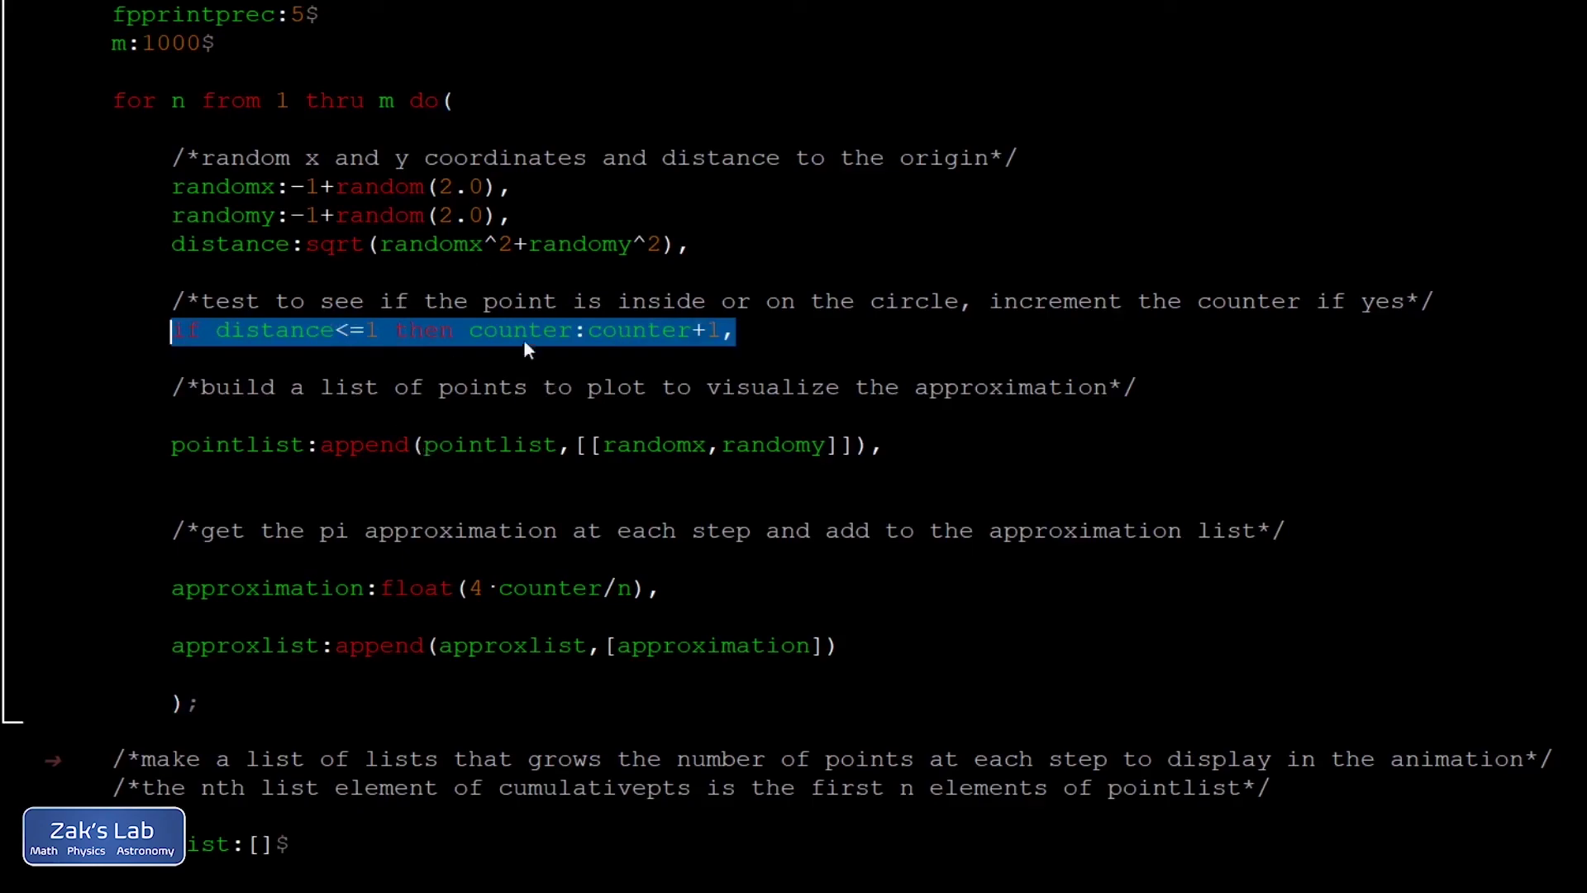
pyautogui.click(753, 330)
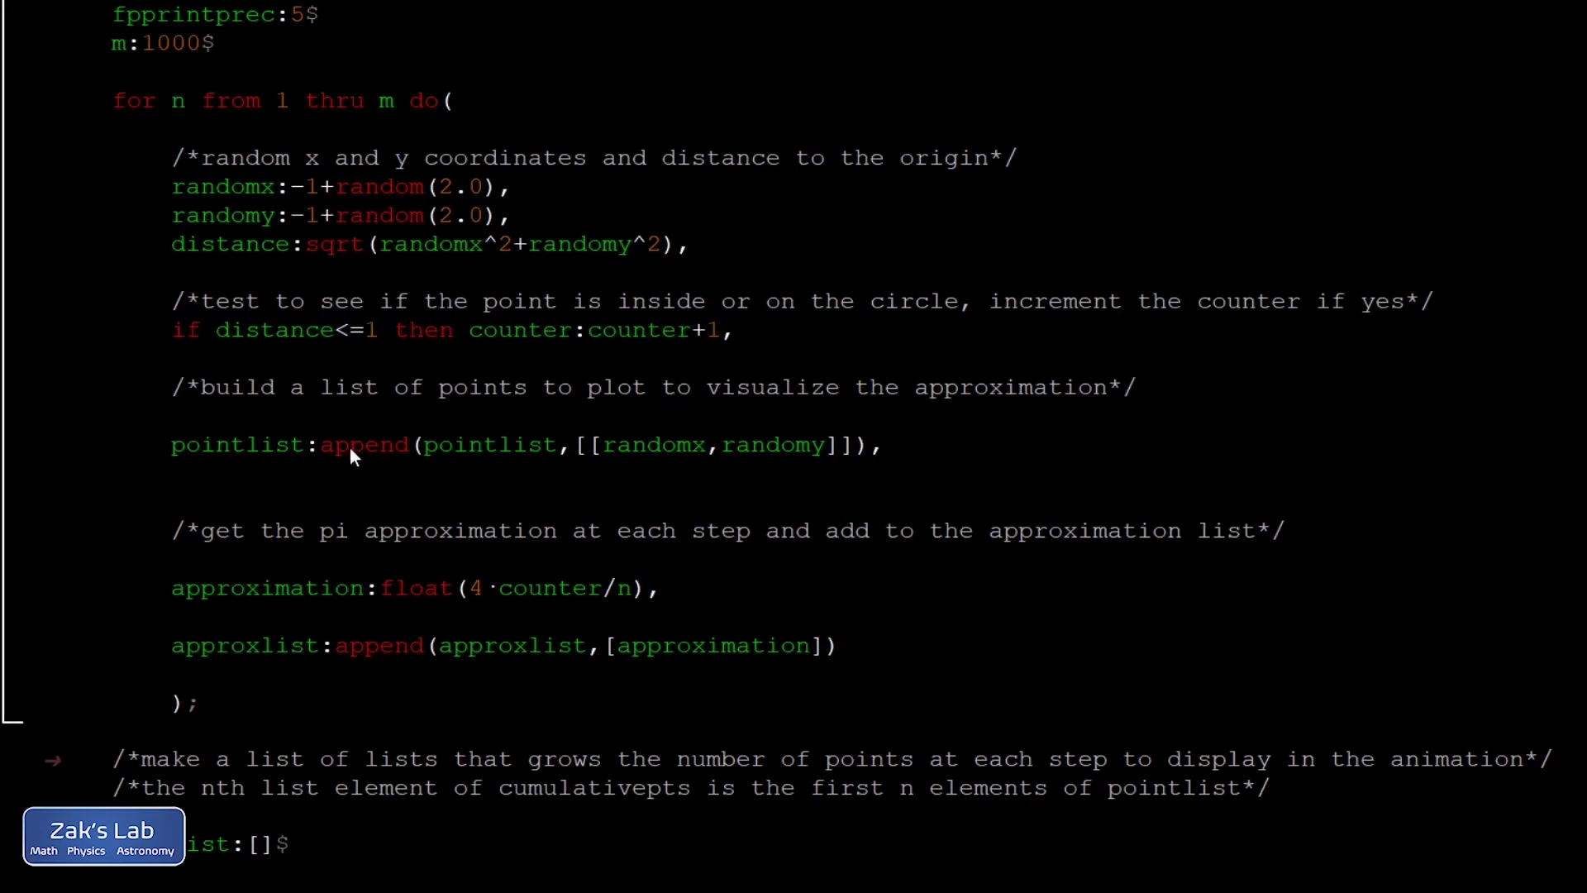
pyautogui.moveTo(900, 450); pyautogui.dragTo(171, 453)
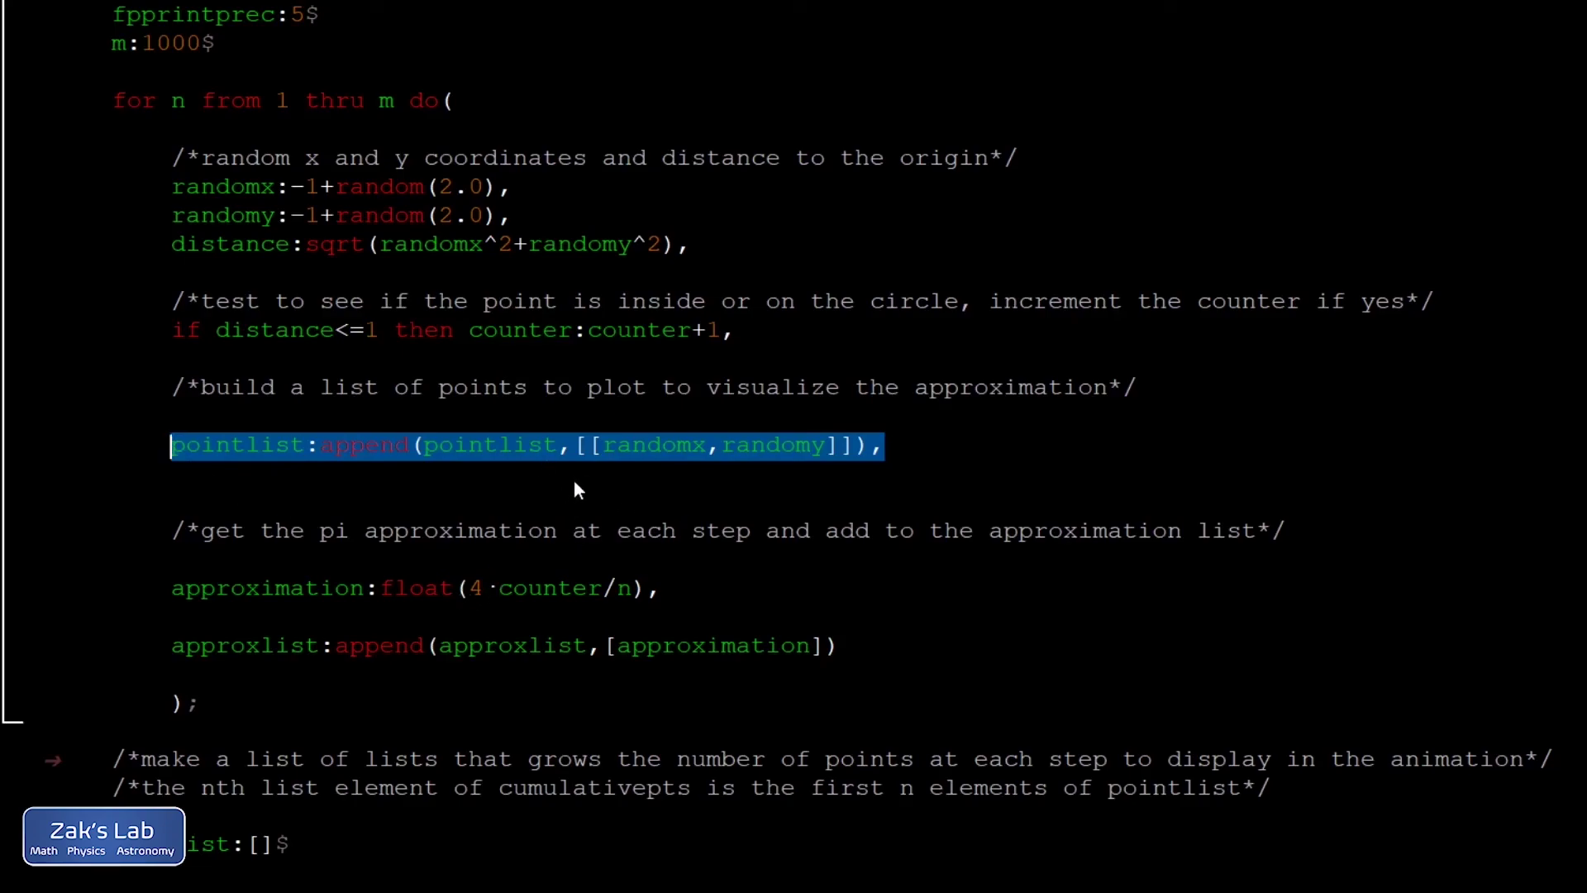
pyautogui.click(575, 478)
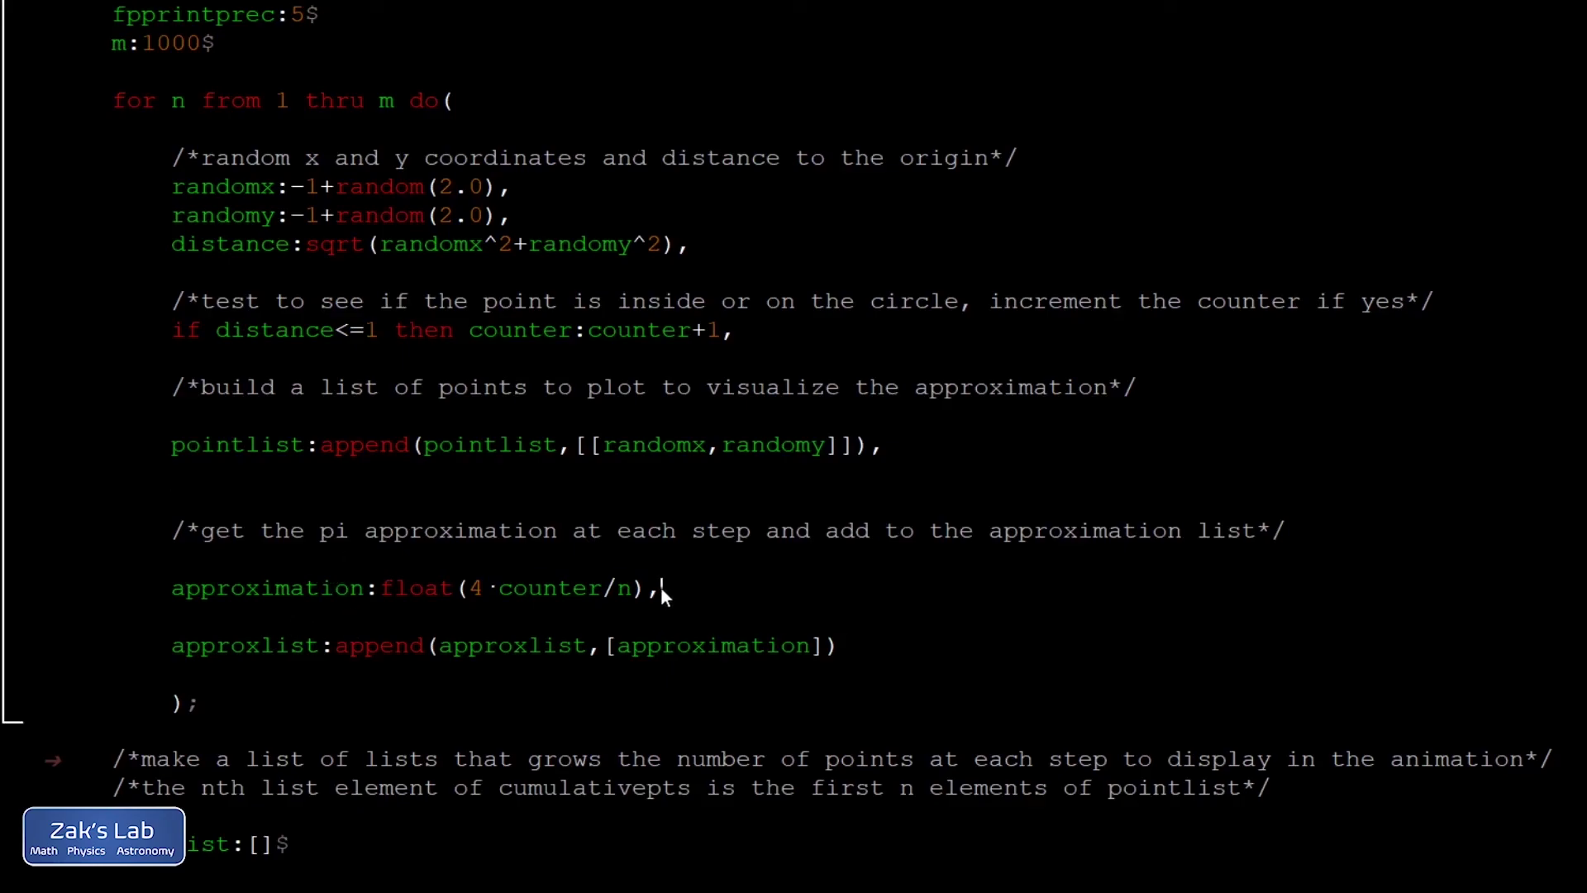
pyautogui.moveTo(662, 588); pyautogui.dragTo(175, 594)
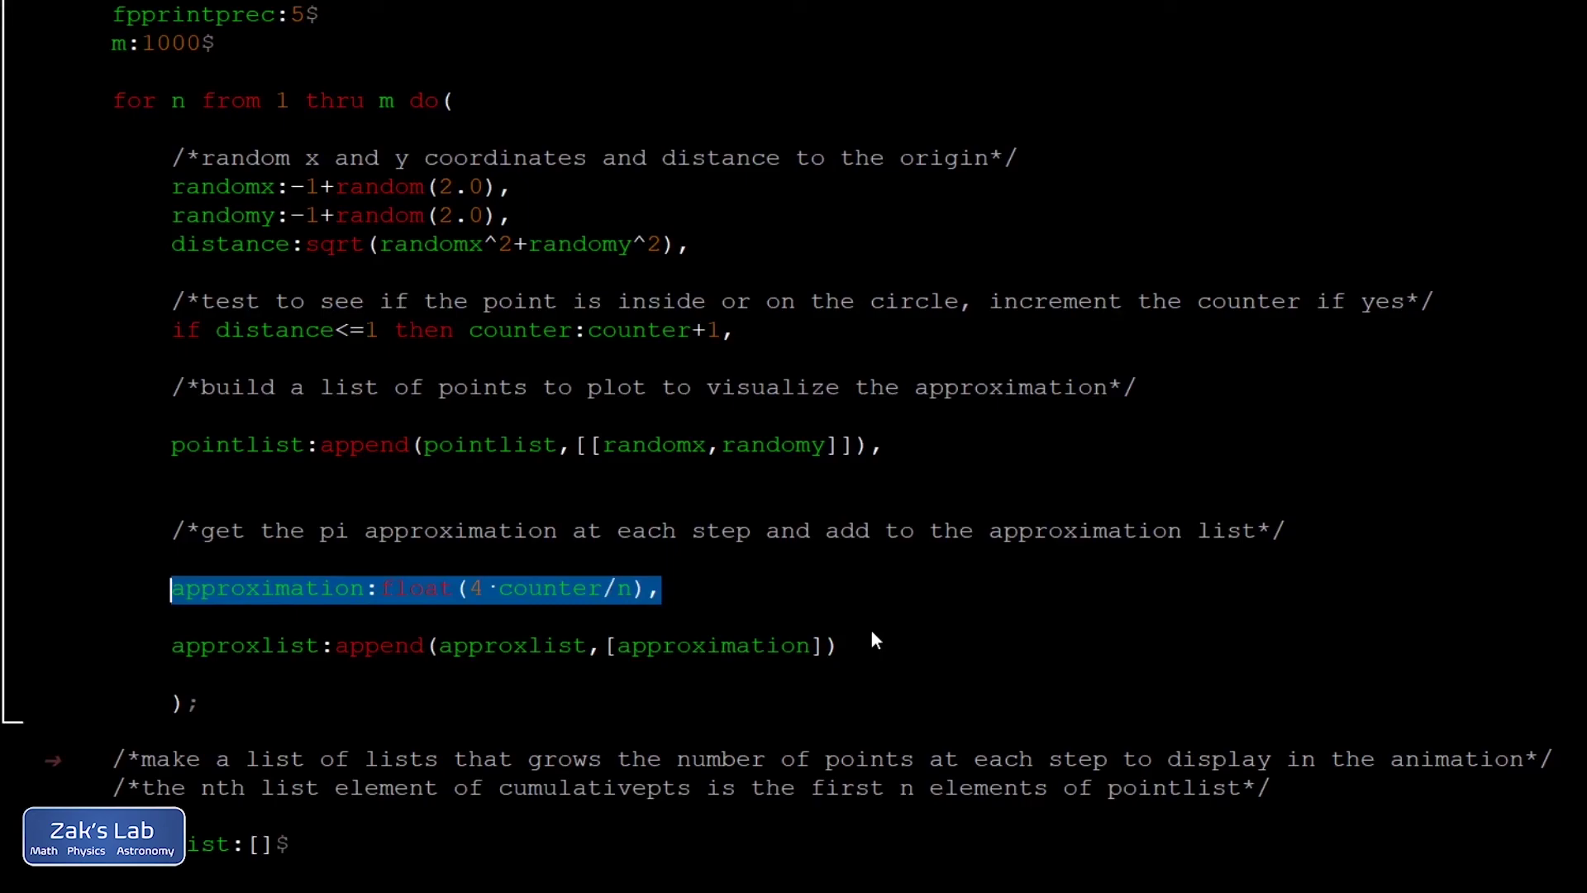
pyautogui.click(855, 648)
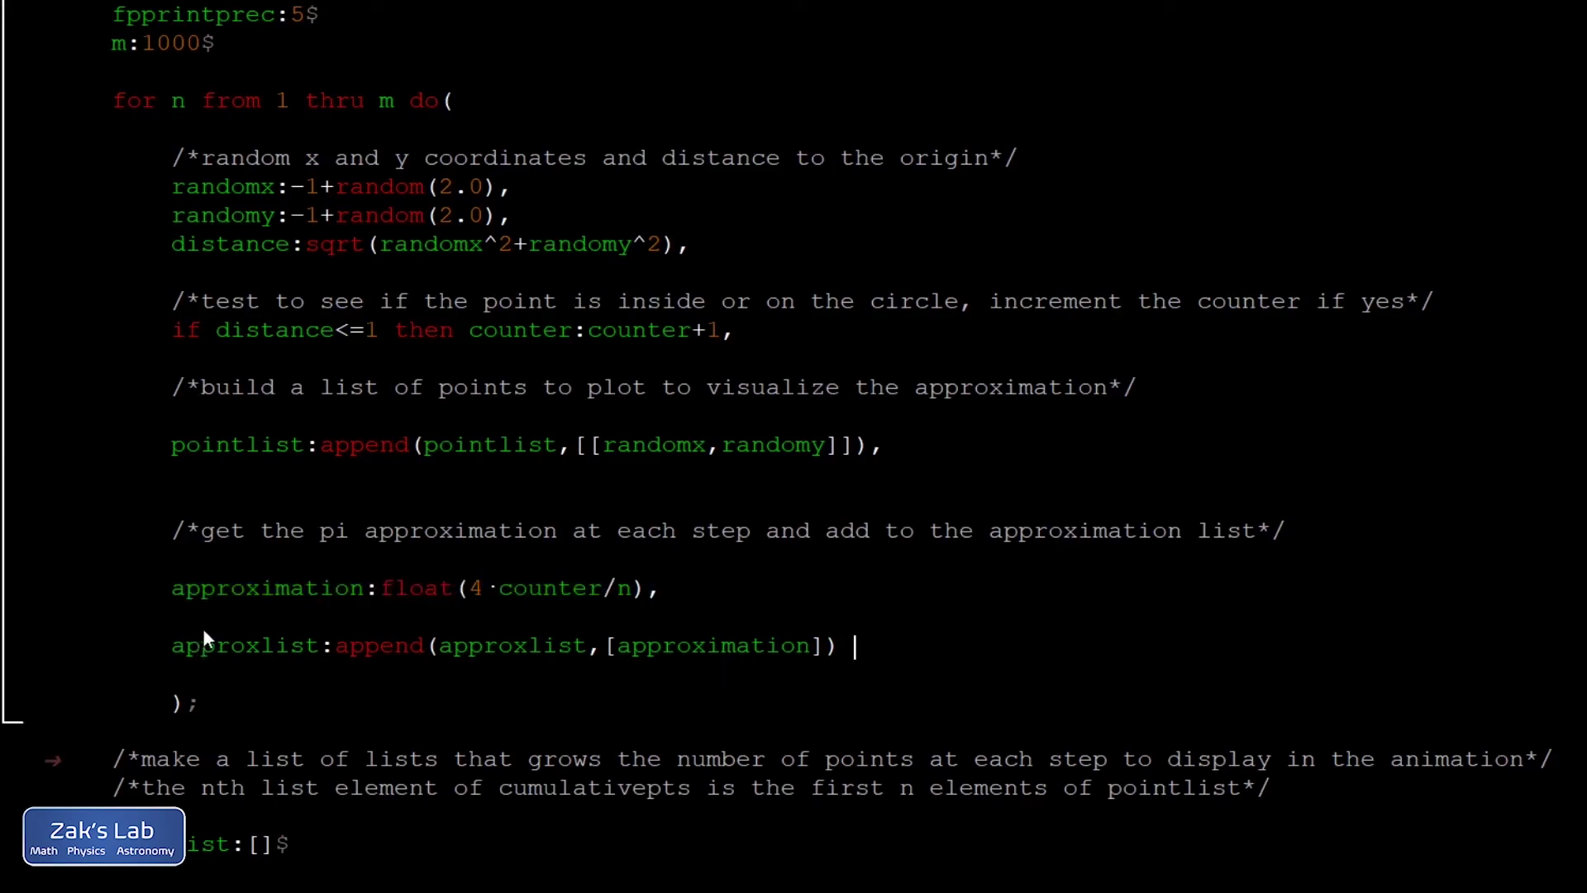
pyautogui.scroll(-5, 272, 629)
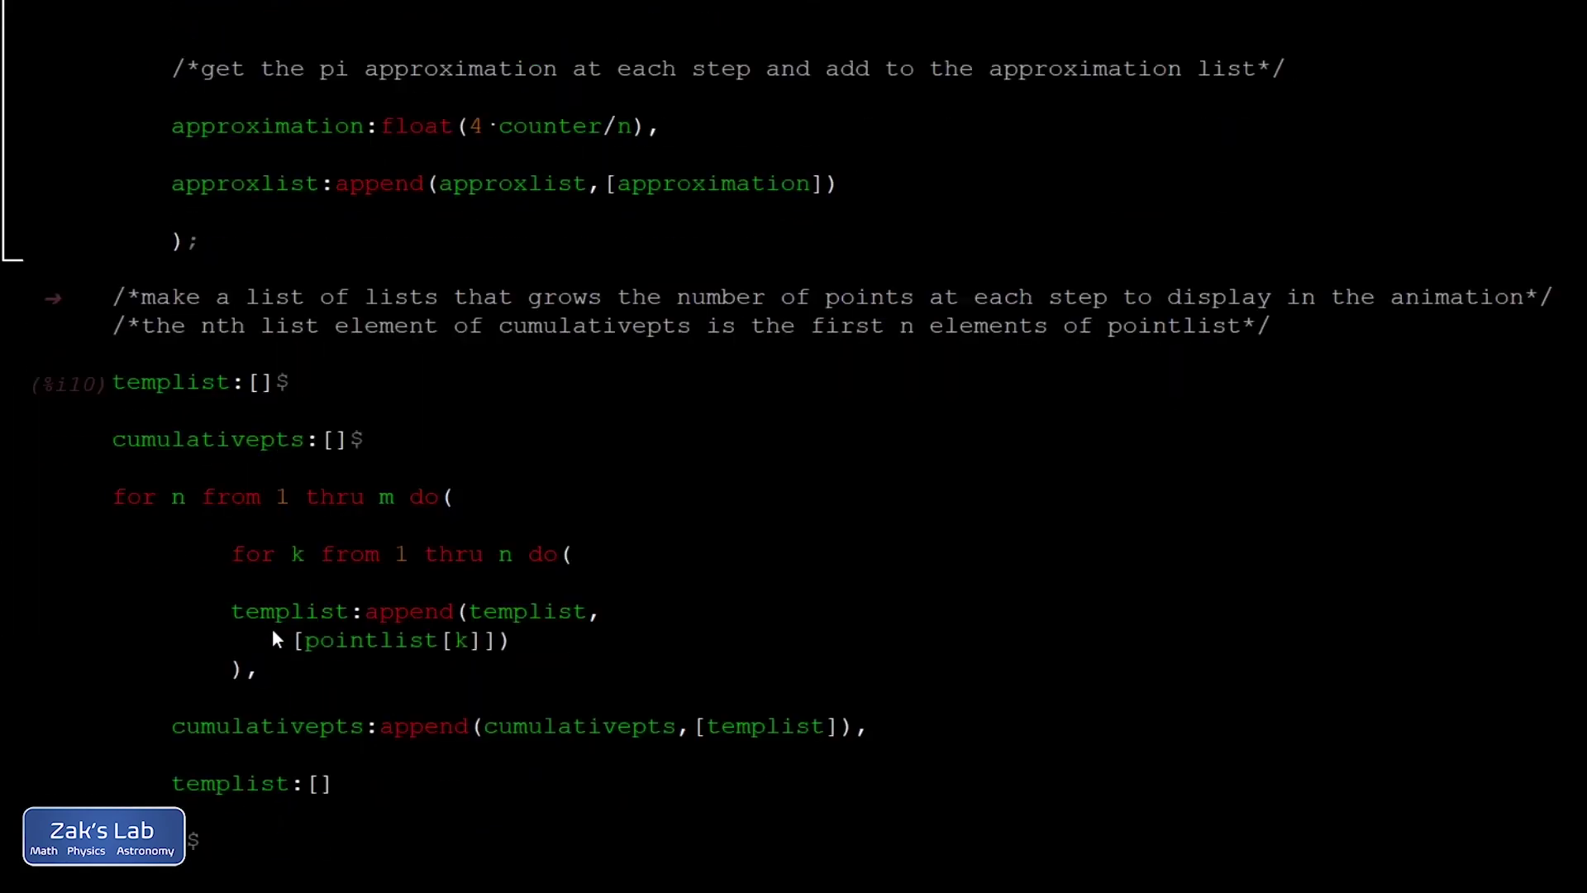
pyautogui.scroll(-2, 269, 631)
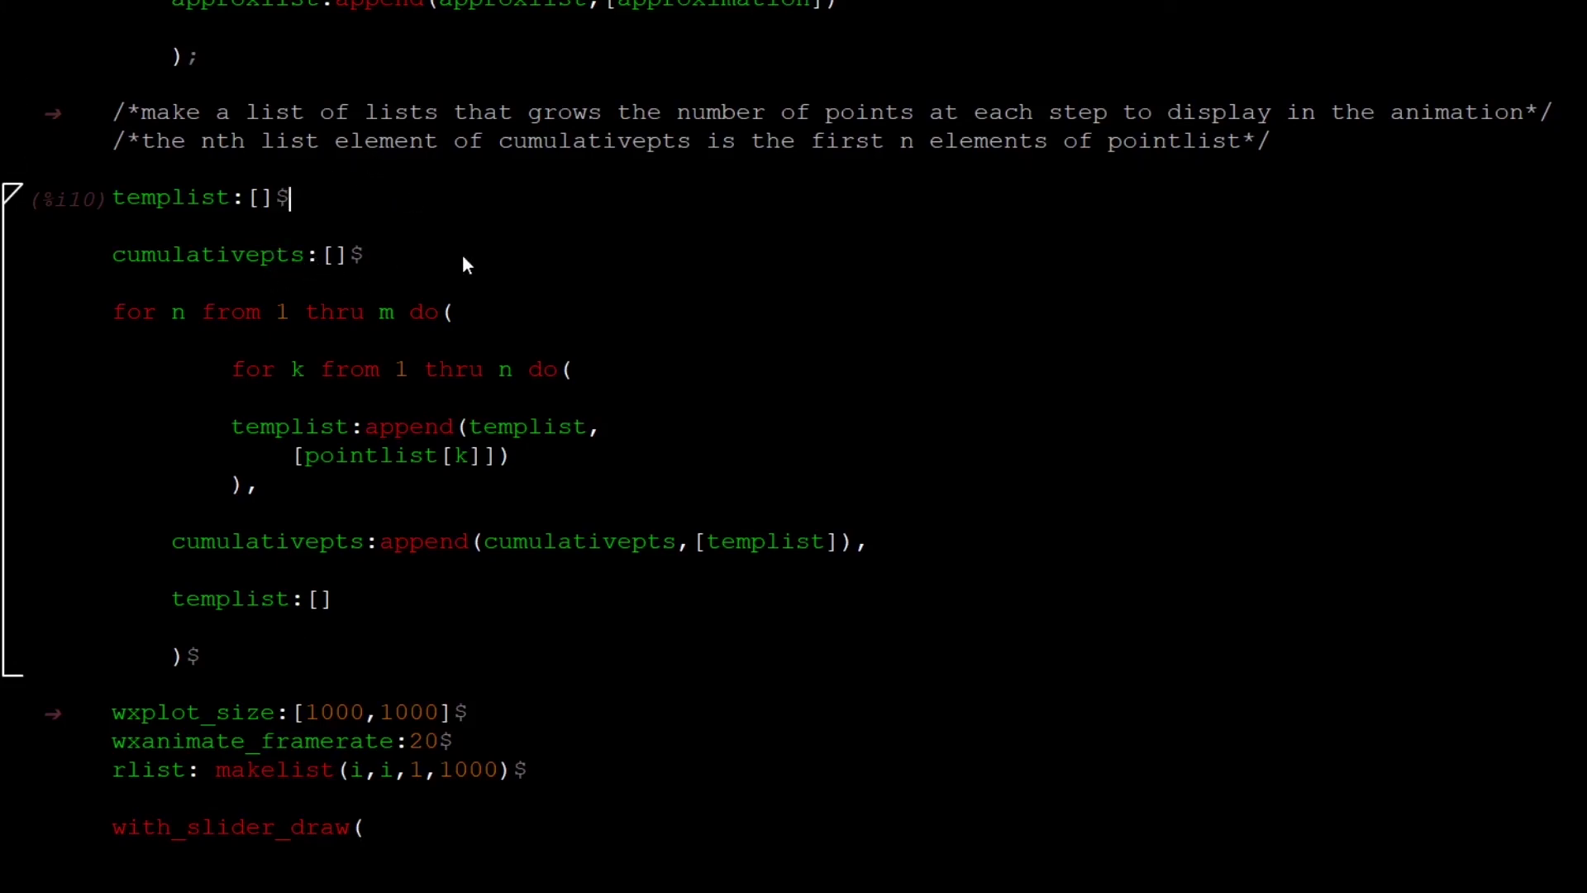
pyautogui.click(385, 257)
pyautogui.moveTo(297, 200); pyautogui.dragTo(173, 203)
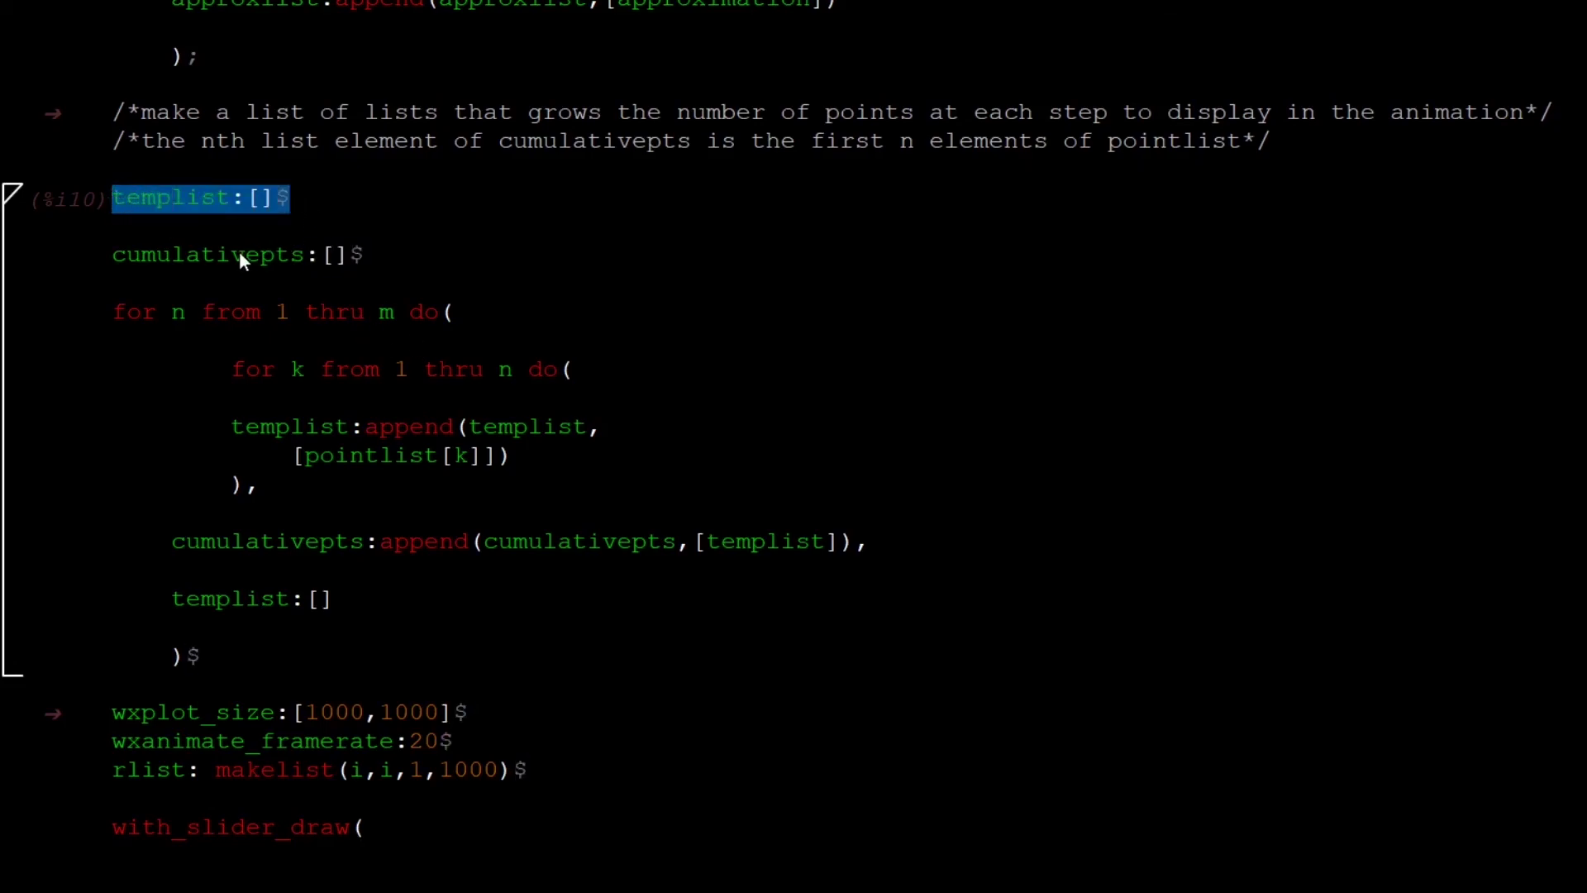
pyautogui.click(305, 199)
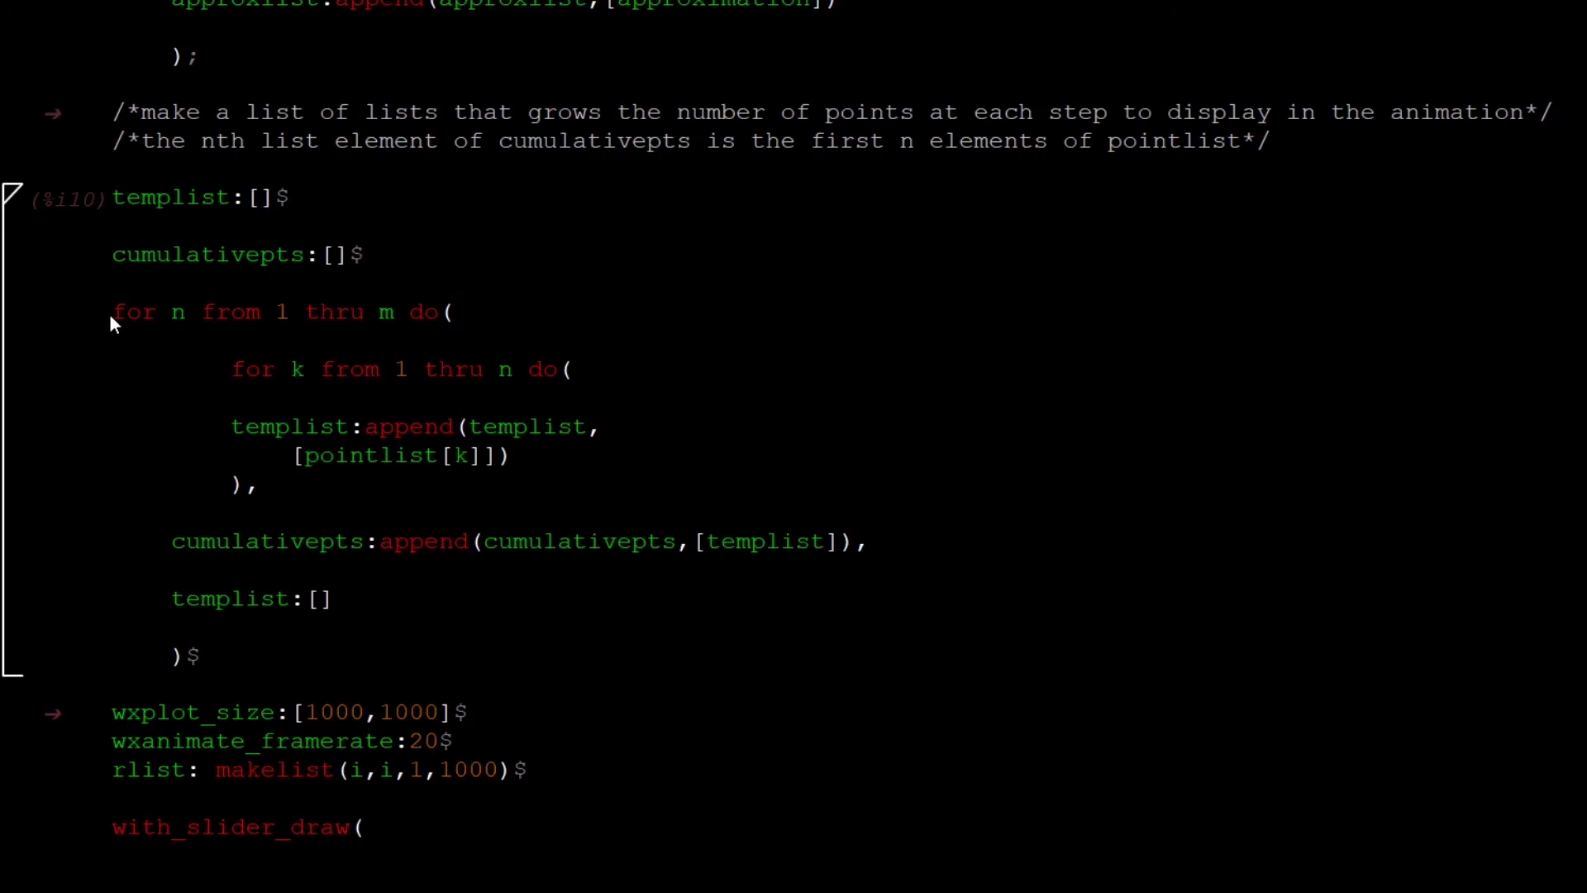
pyautogui.moveTo(116, 313); pyautogui.dragTo(286, 319)
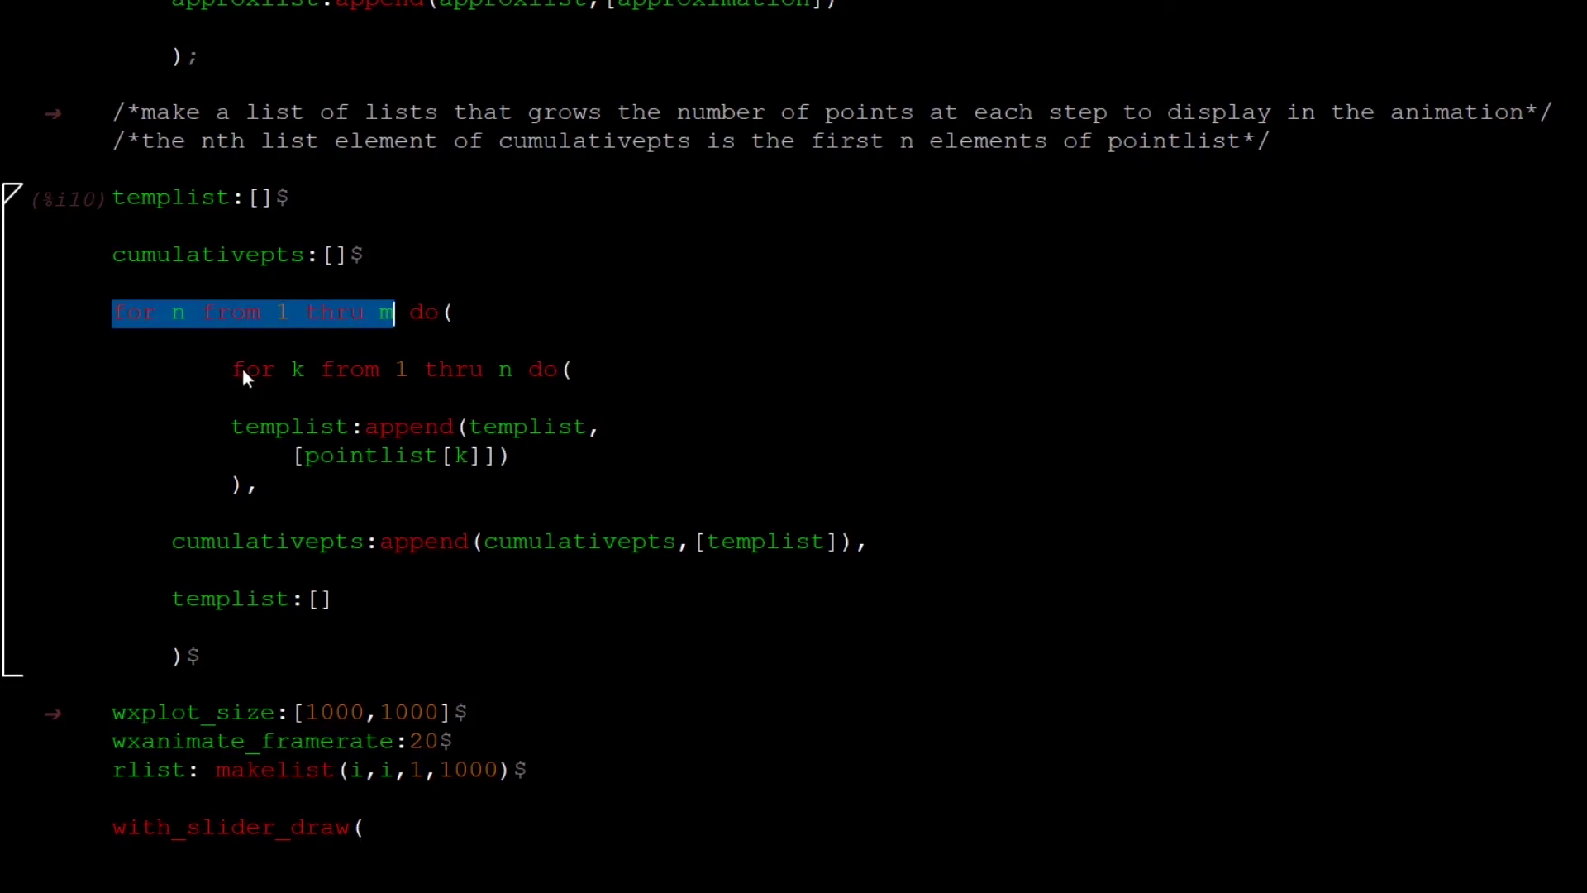
pyautogui.moveTo(234, 367); pyautogui.dragTo(345, 374)
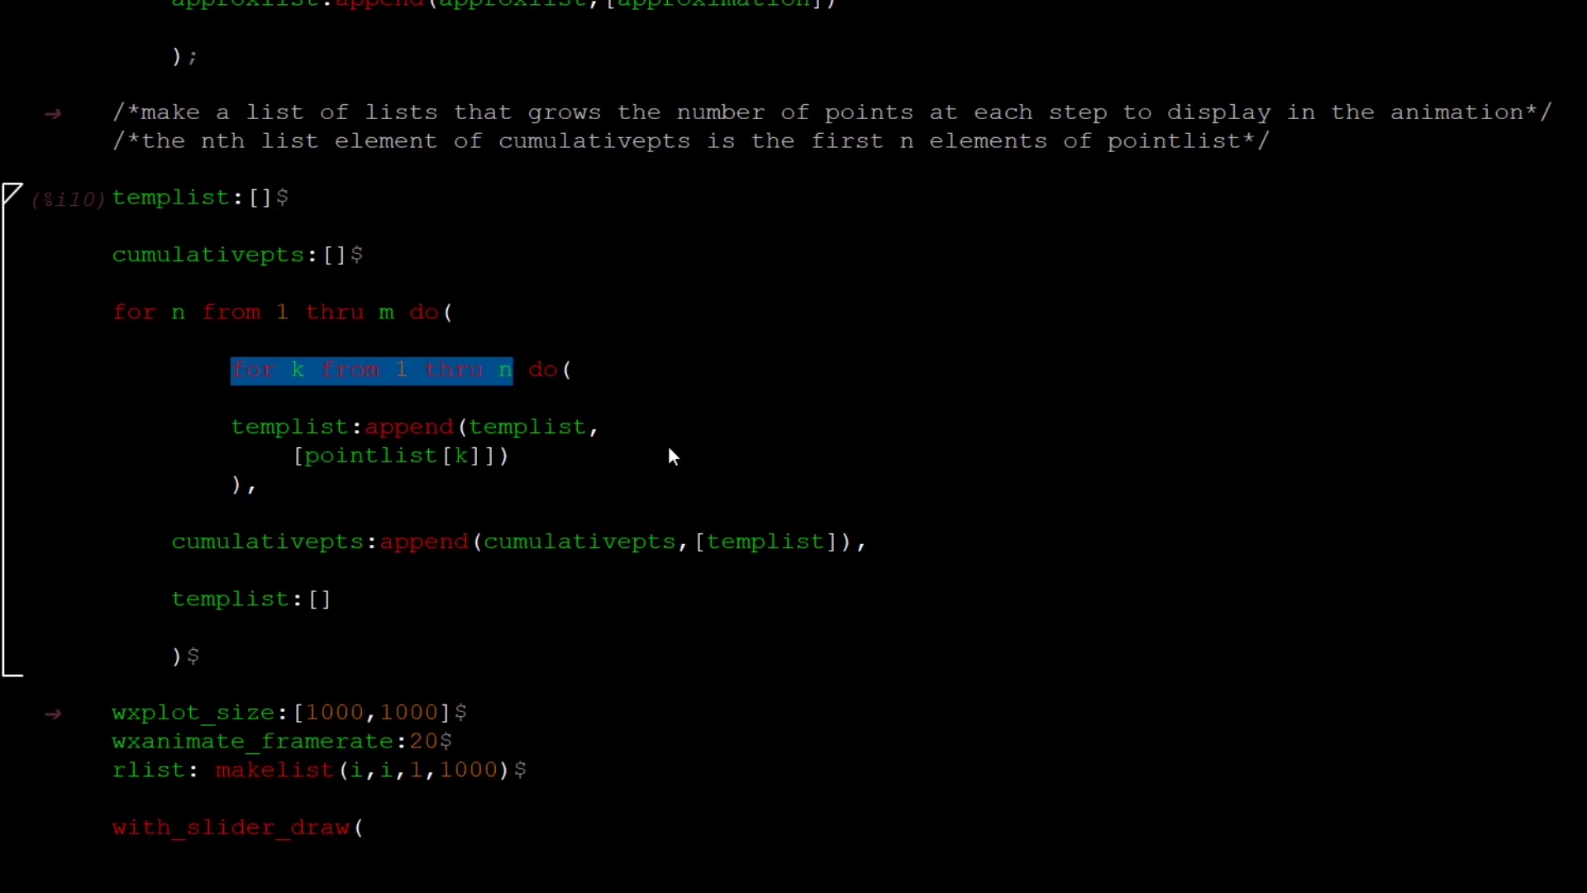
pyautogui.click(233, 425)
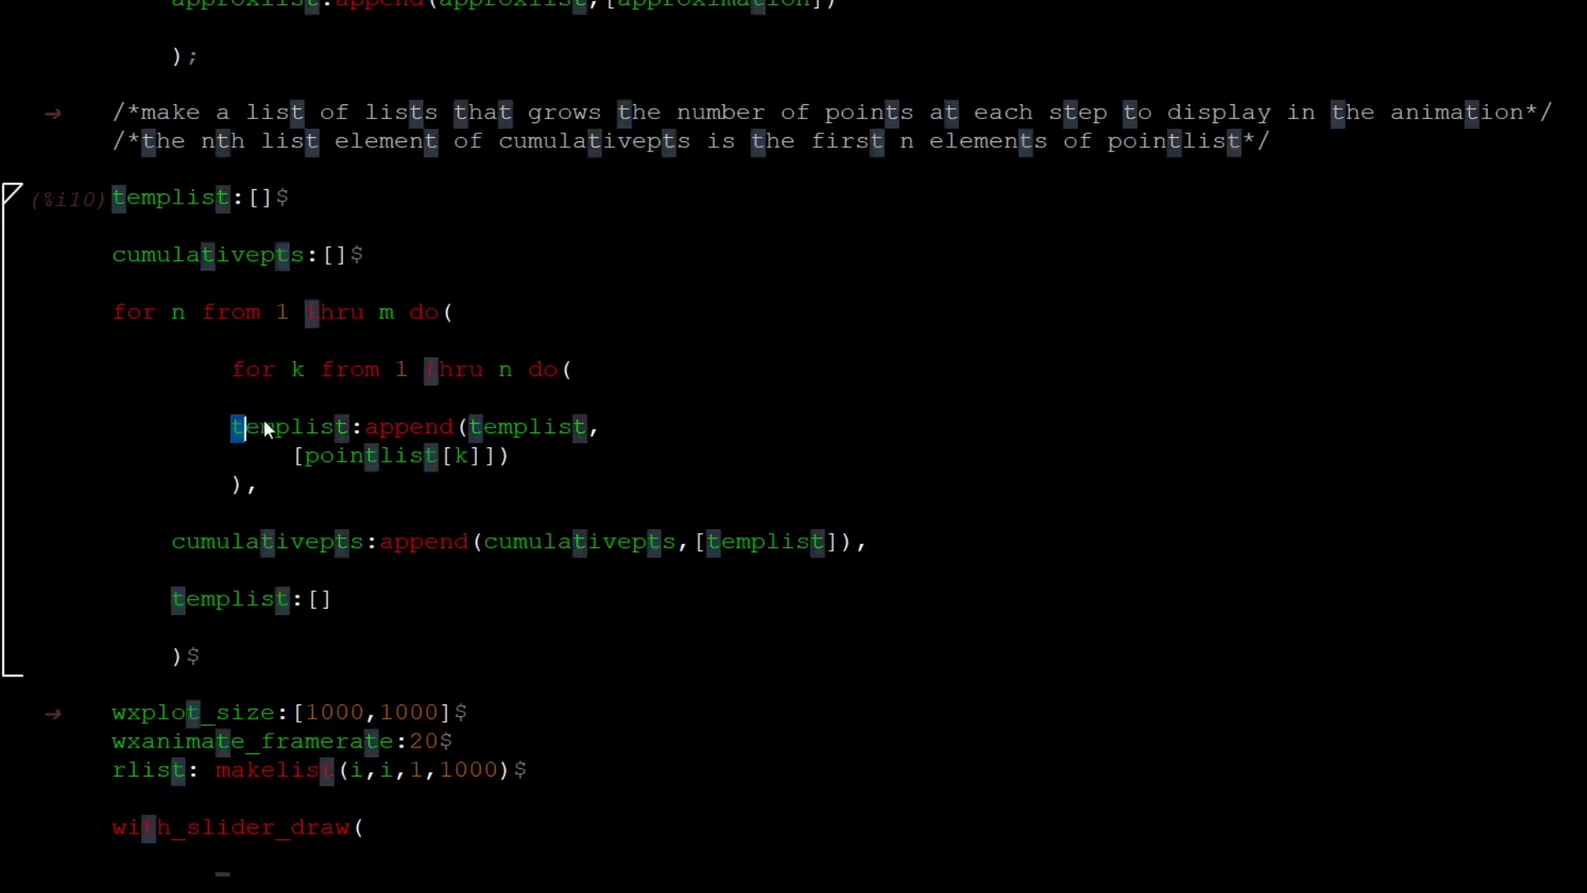
pyautogui.moveTo(265, 421)
pyautogui.mouseDown()
pyautogui.moveTo(356, 421)
pyautogui.moveTo(481, 457)
pyautogui.mouseUp()
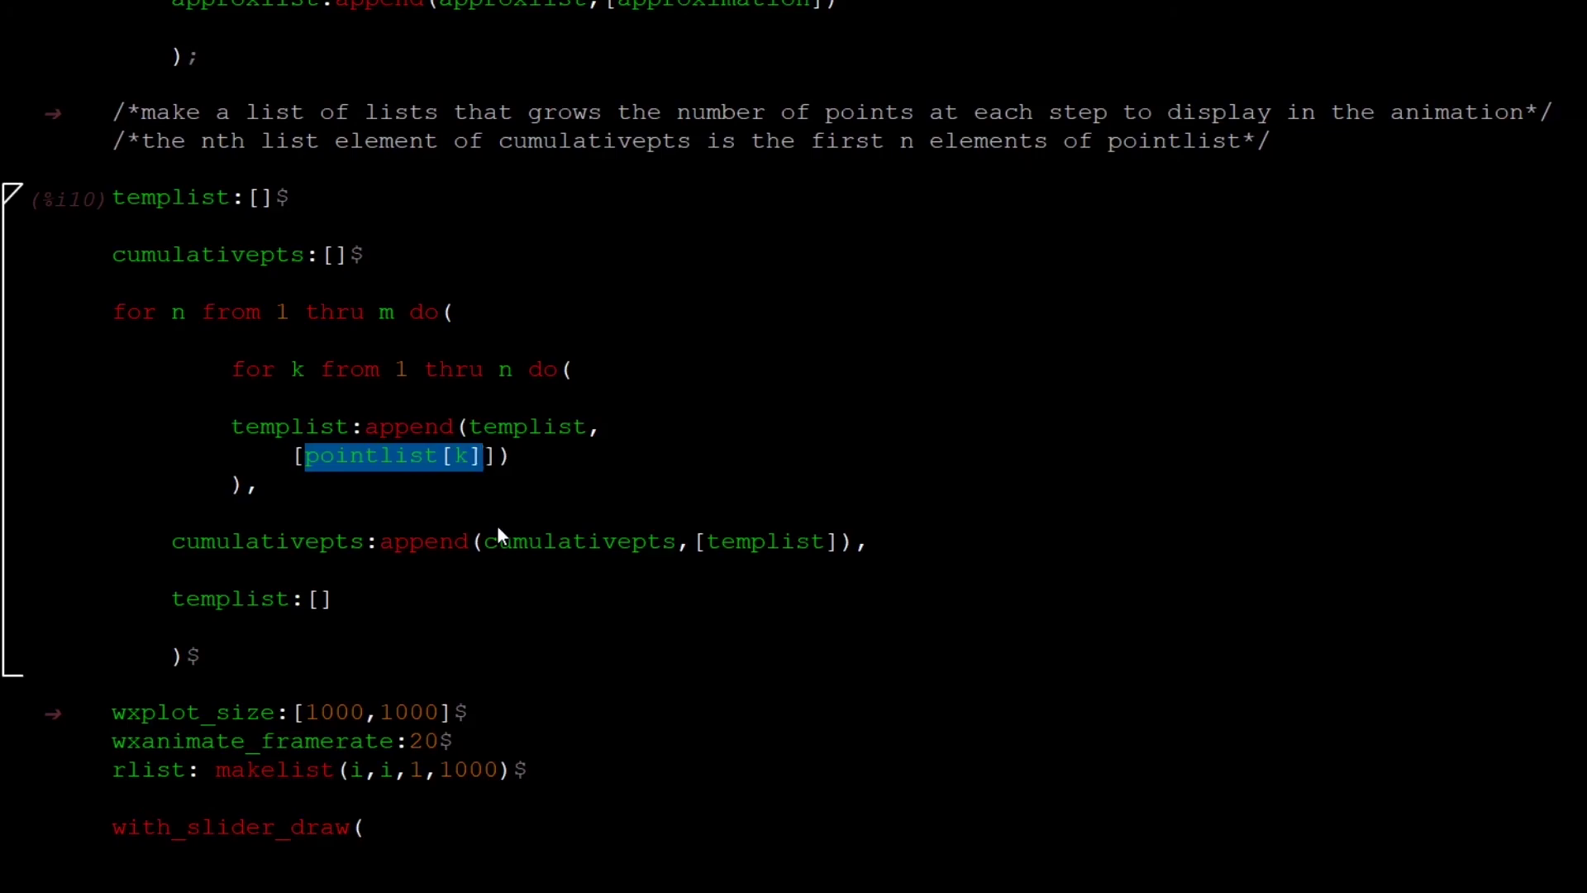
pyautogui.scroll(5, 743, 365)
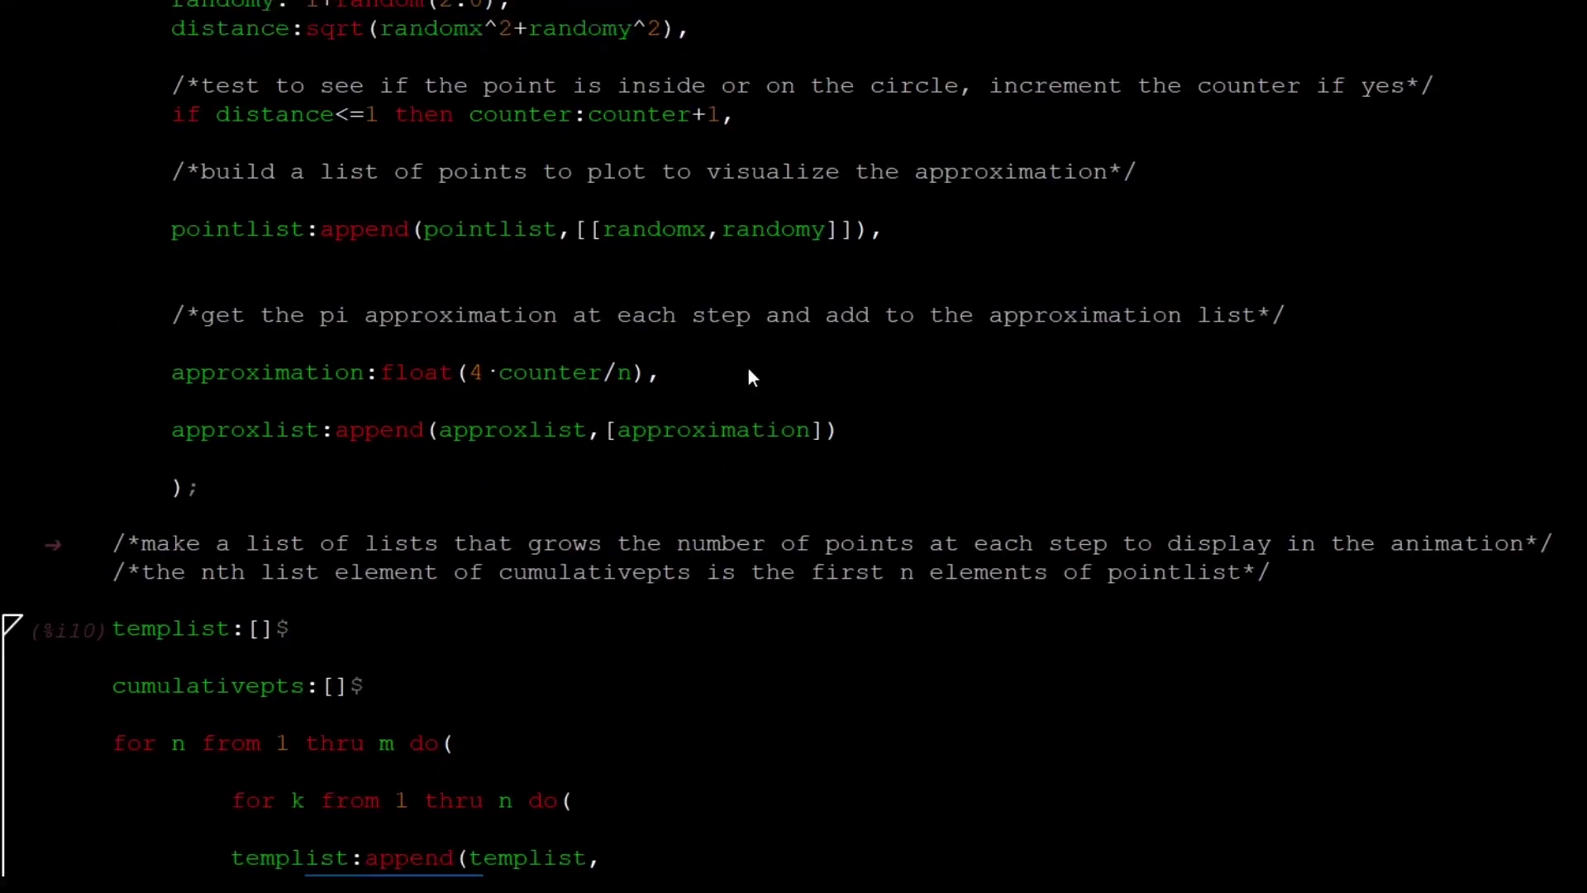
pyautogui.scroll(1, 748, 376)
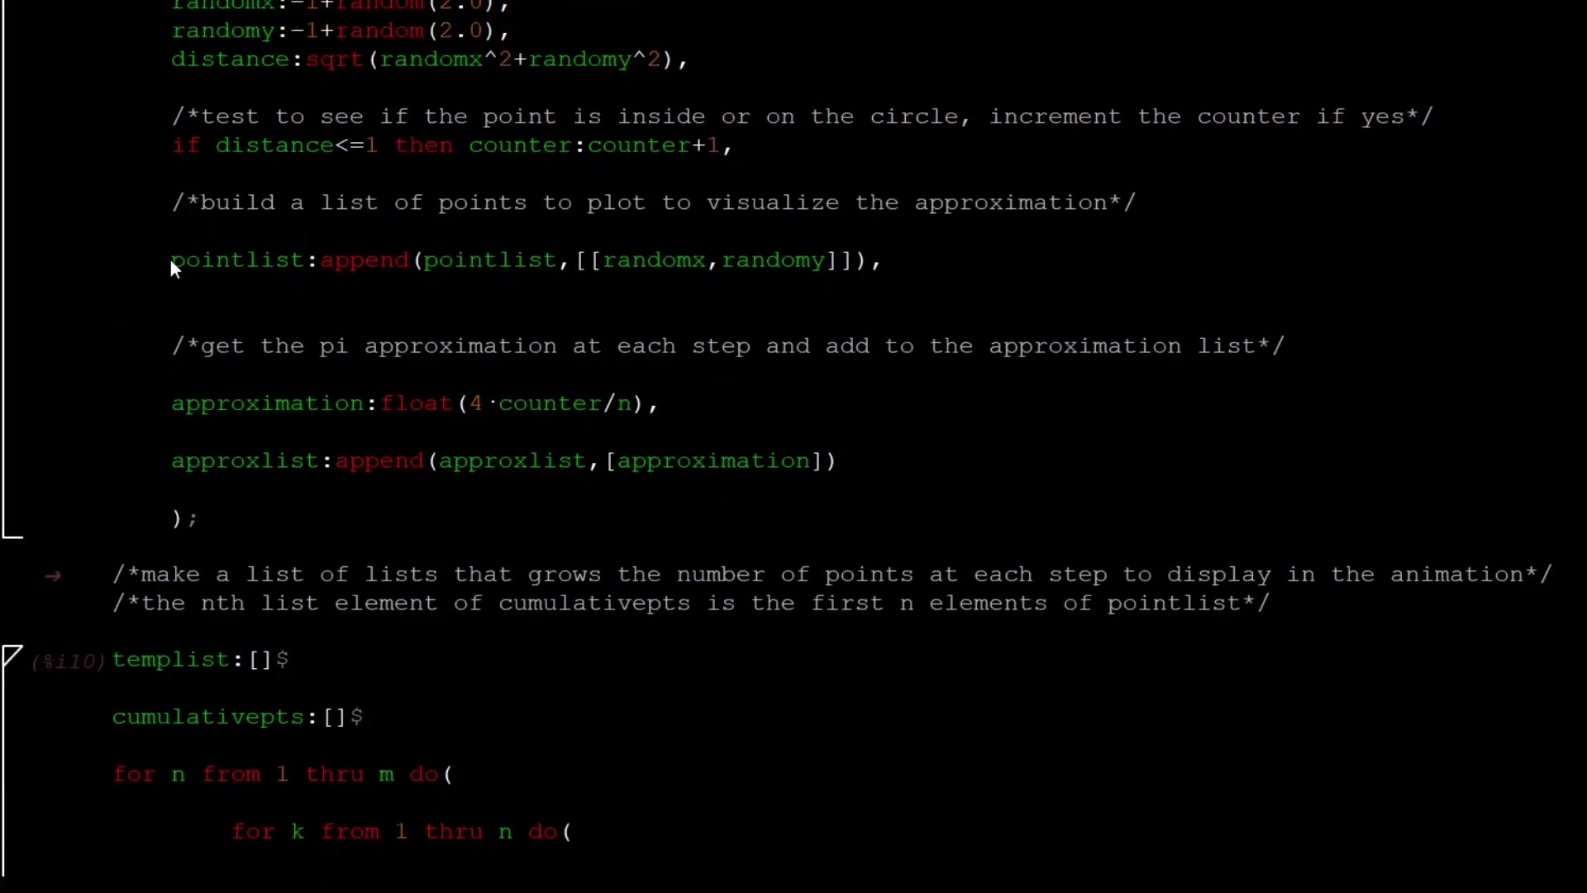
pyautogui.moveTo(175, 259); pyautogui.dragTo(307, 272)
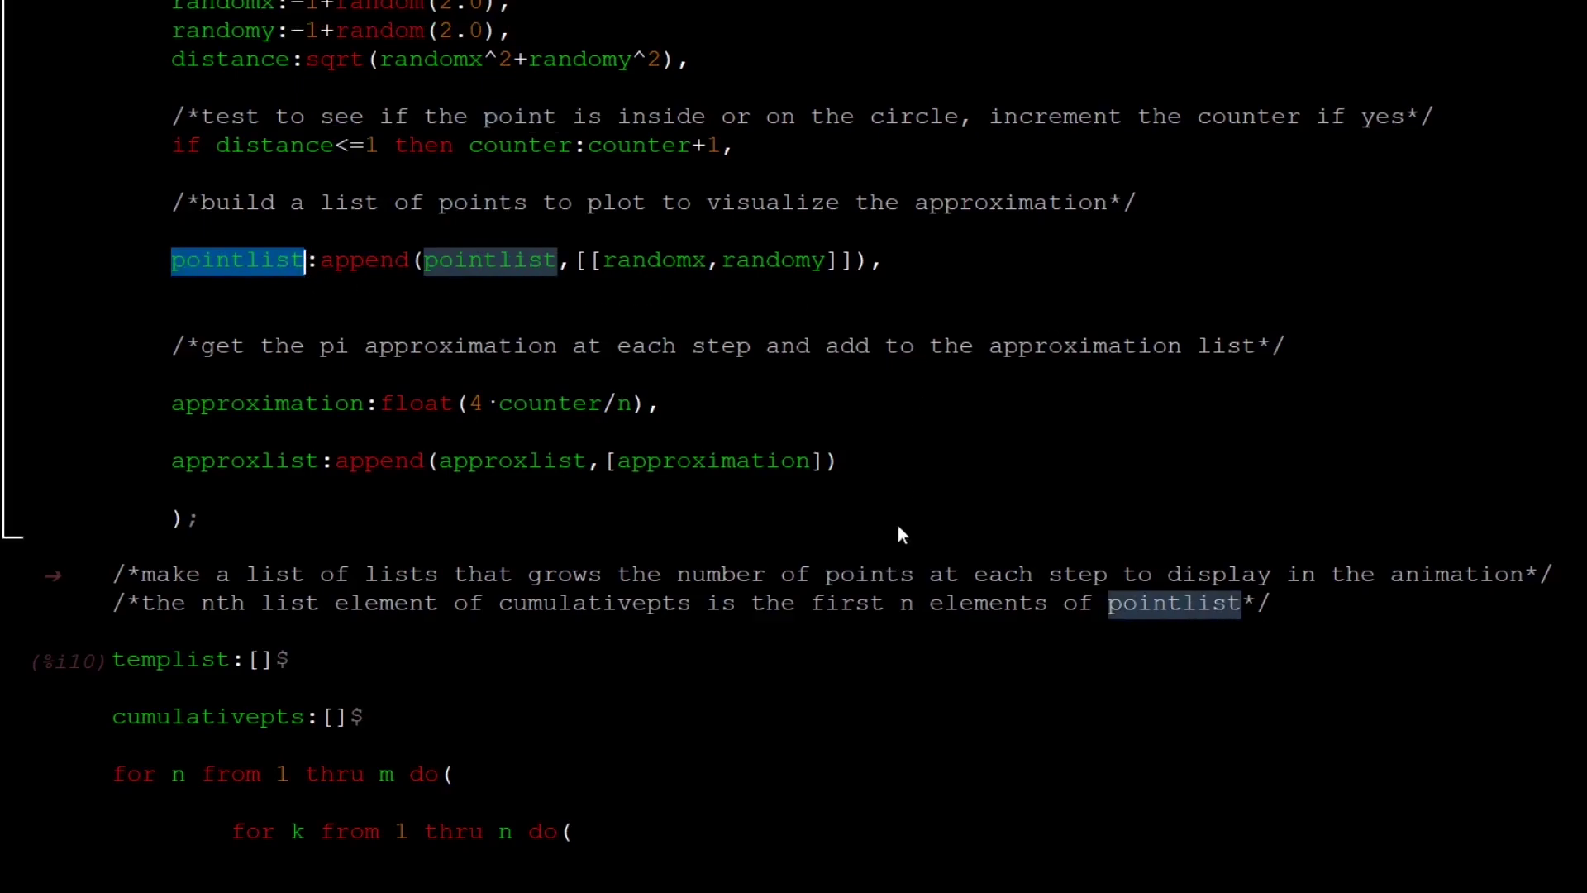
pyautogui.scroll(-3, 858, 567)
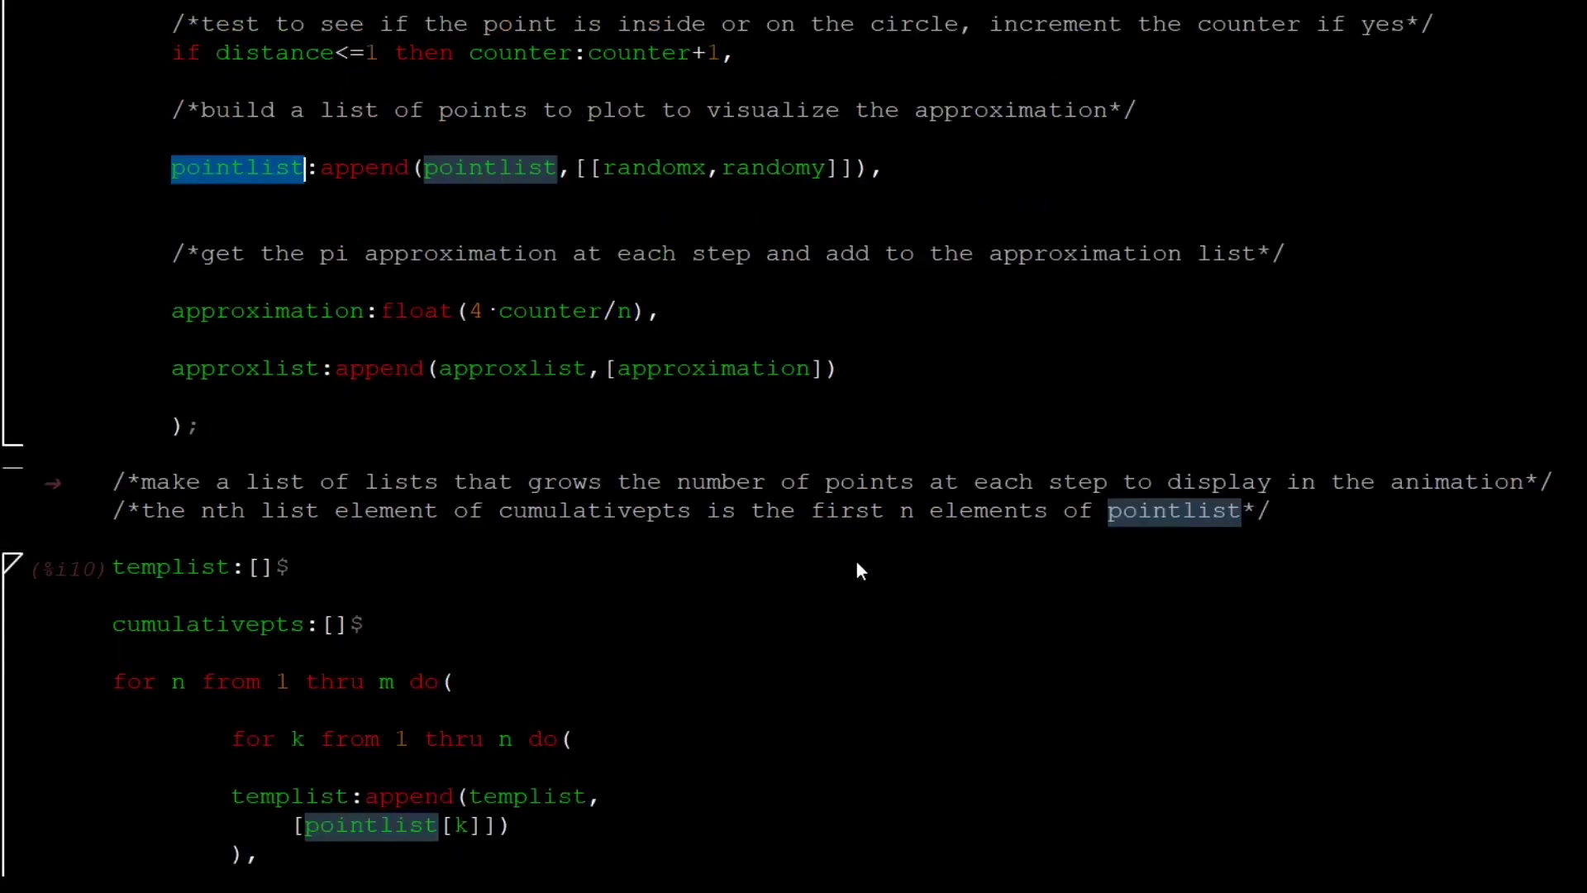
pyautogui.scroll(-15, 857, 567)
pyautogui.moveTo(471, 271); pyautogui.dragTo(458, 273)
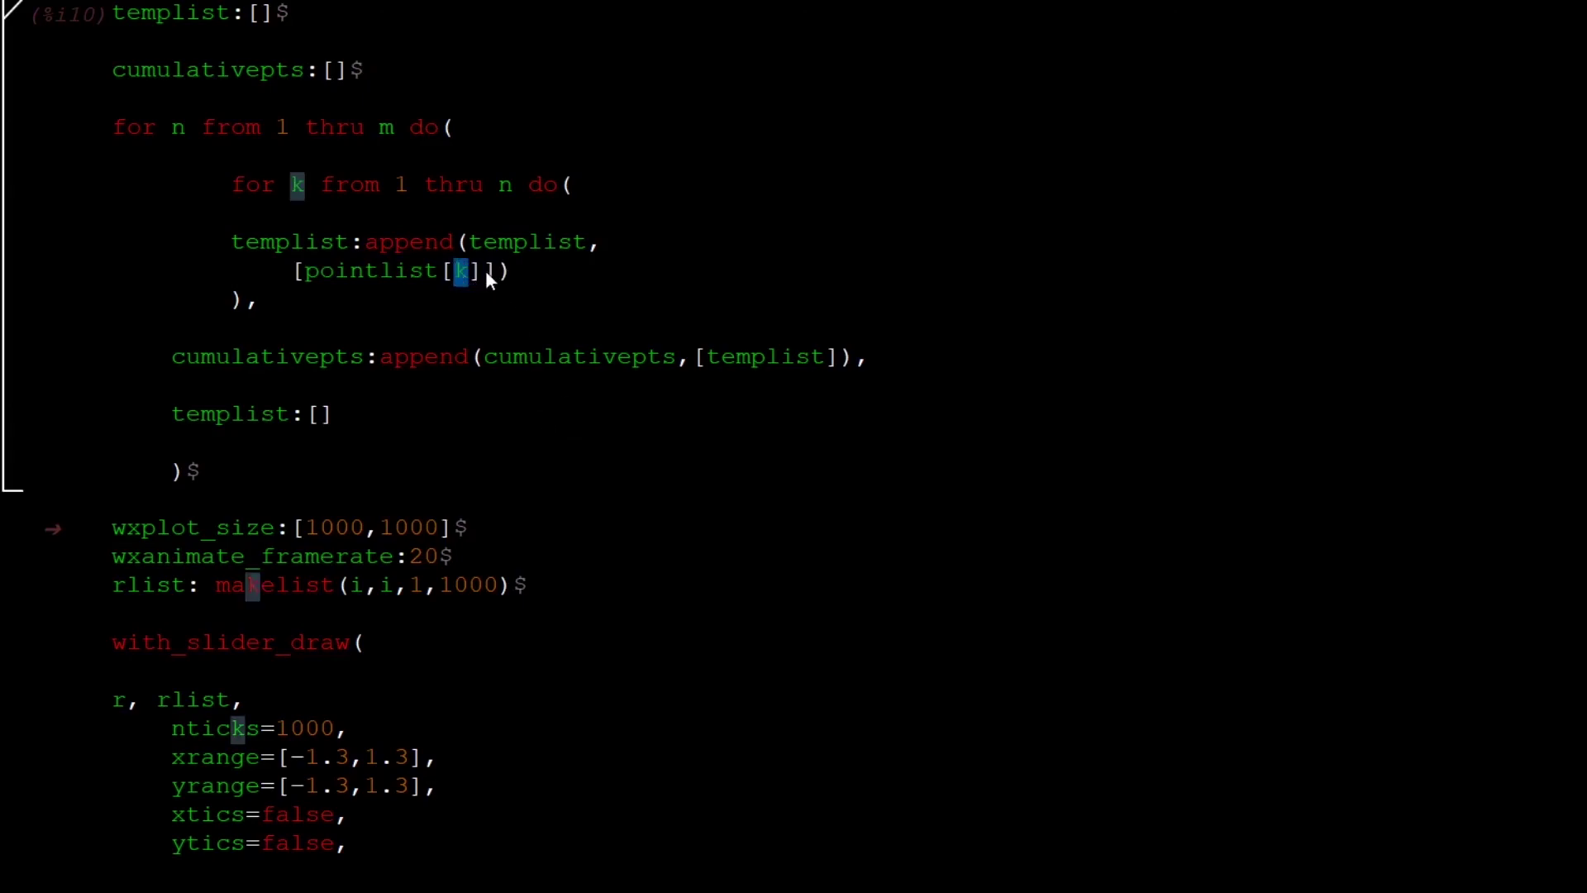
pyautogui.click(485, 273)
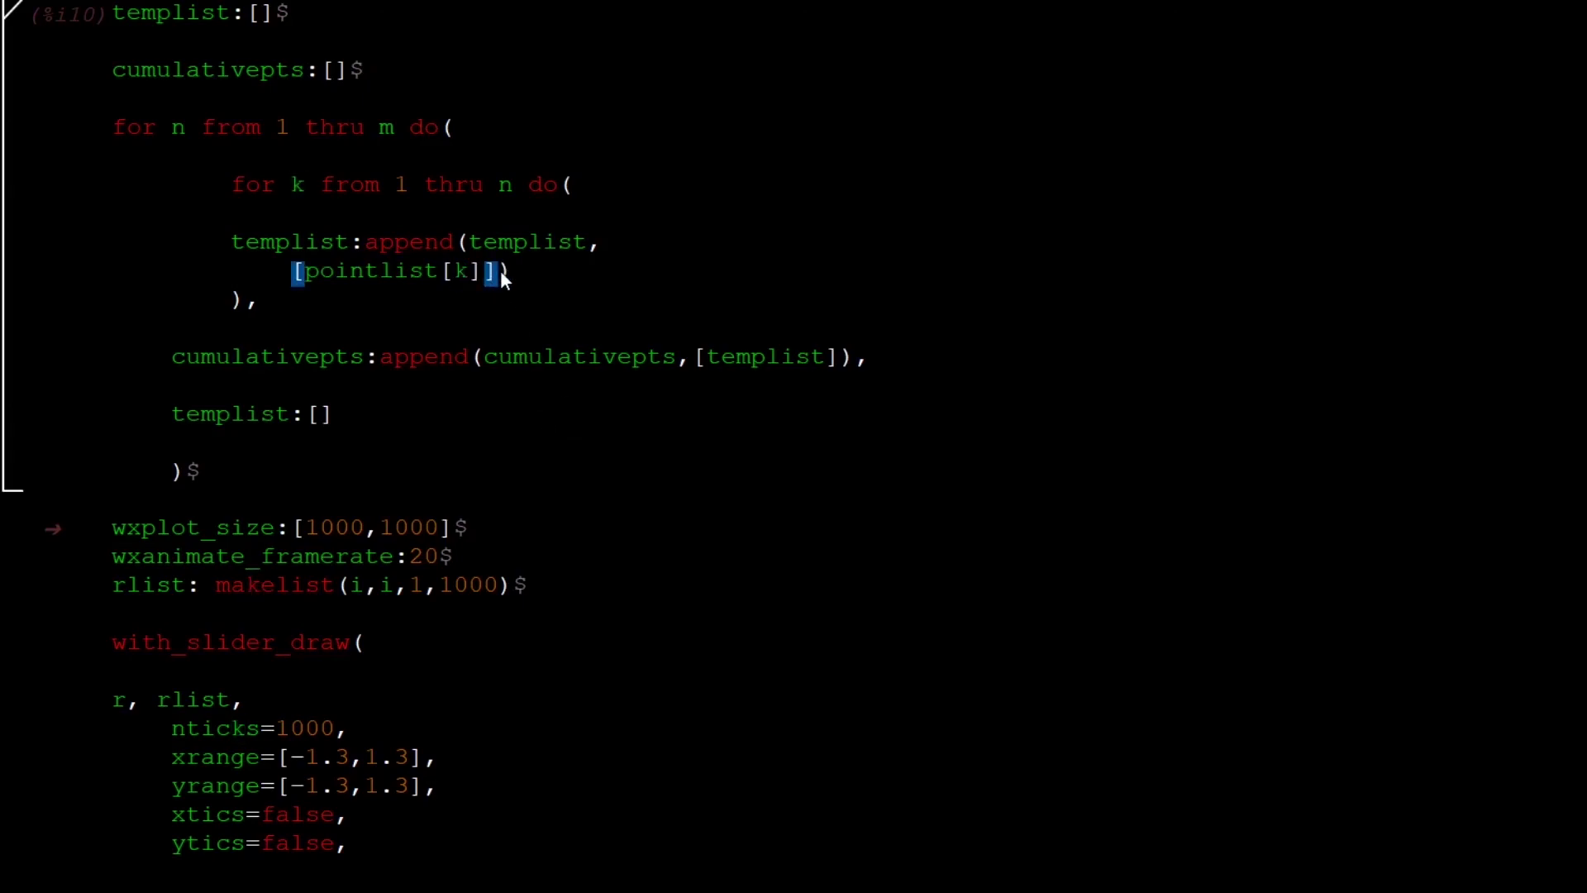
pyautogui.moveTo(500, 271); pyautogui.dragTo(231, 185)
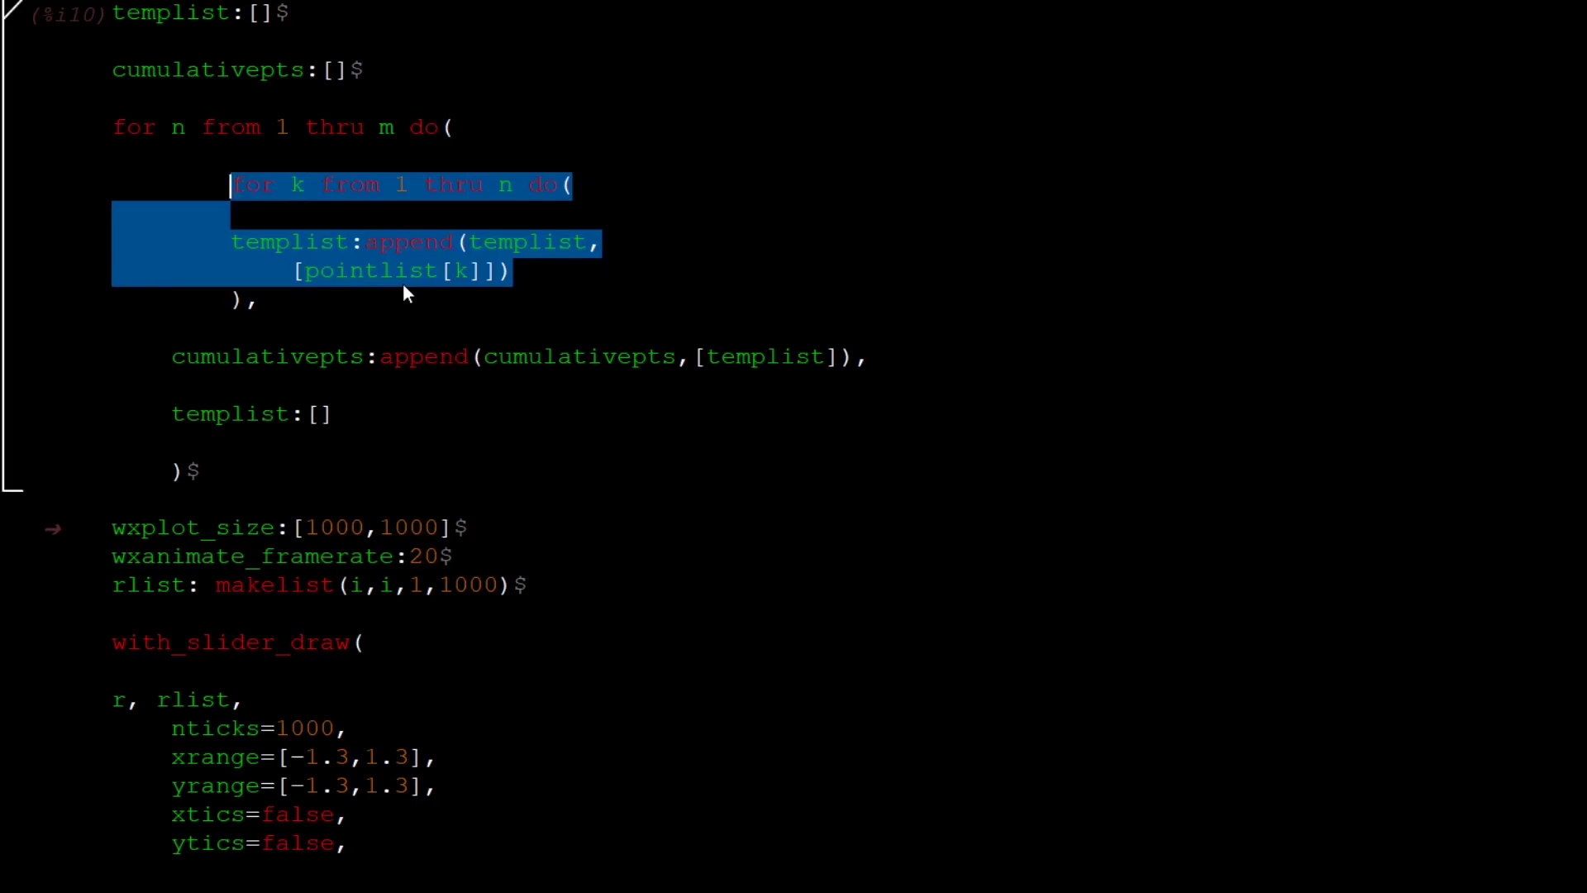
pyautogui.click(367, 355)
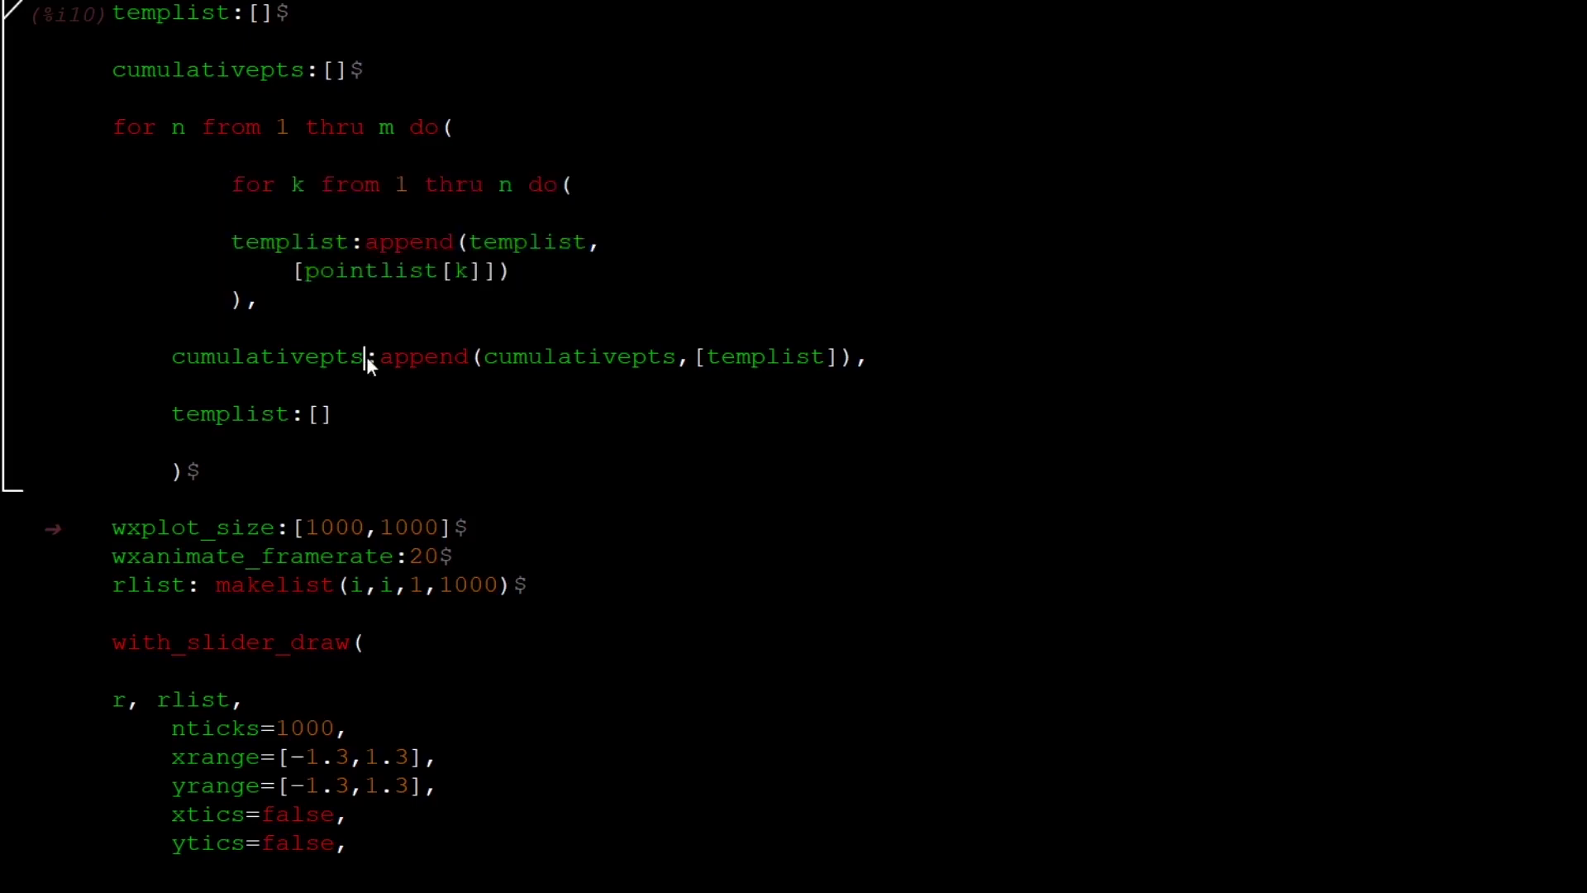
pyautogui.moveTo(366, 356); pyautogui.dragTo(171, 357)
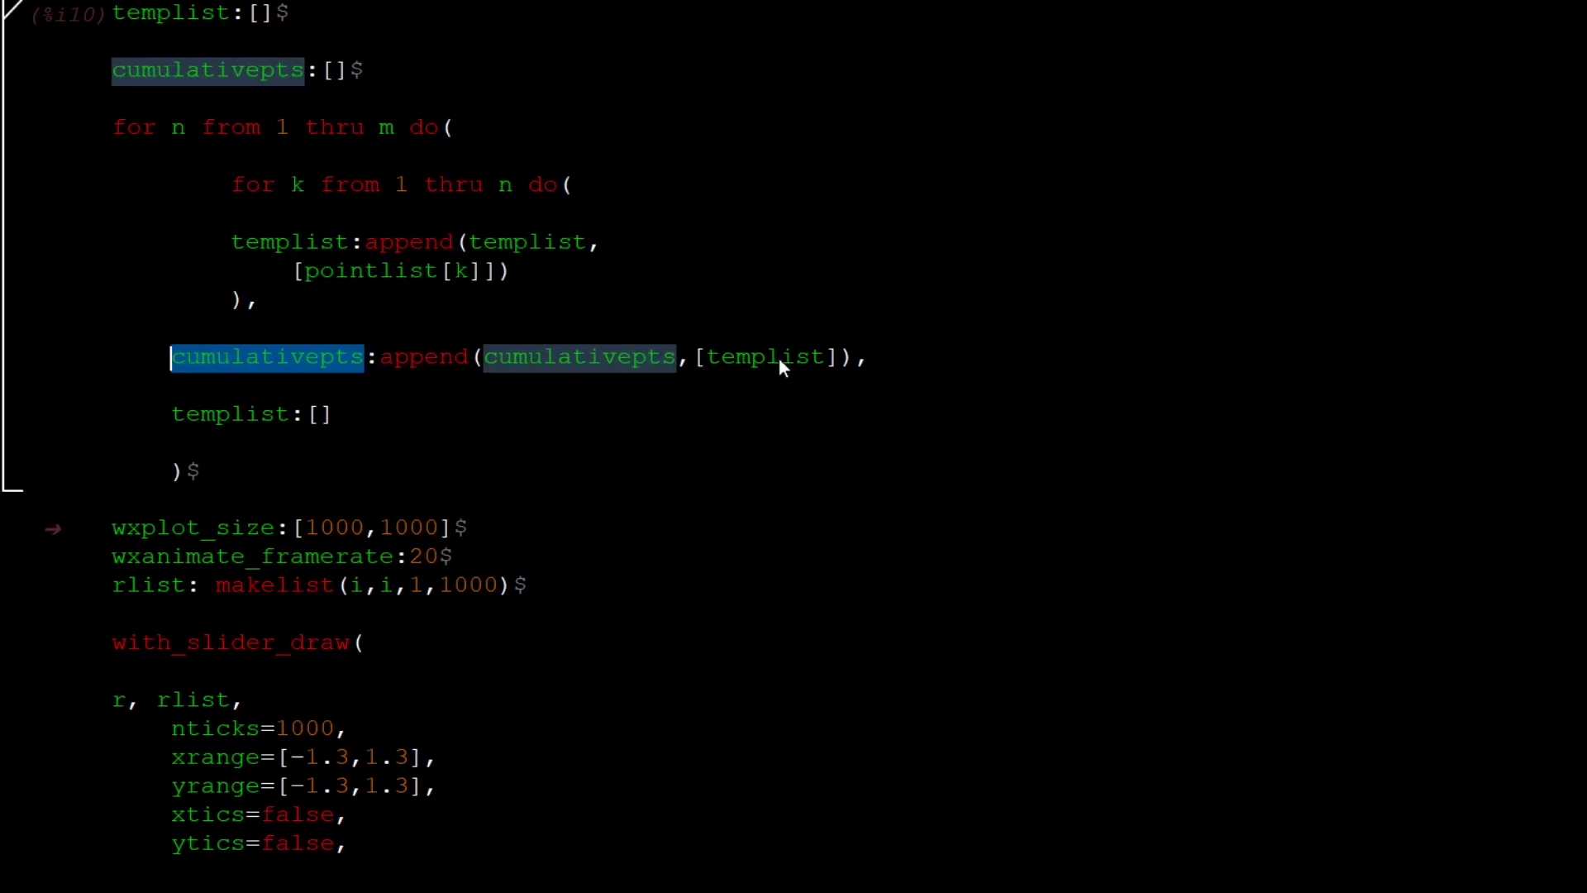
pyautogui.moveTo(829, 355); pyautogui.dragTo(712, 357)
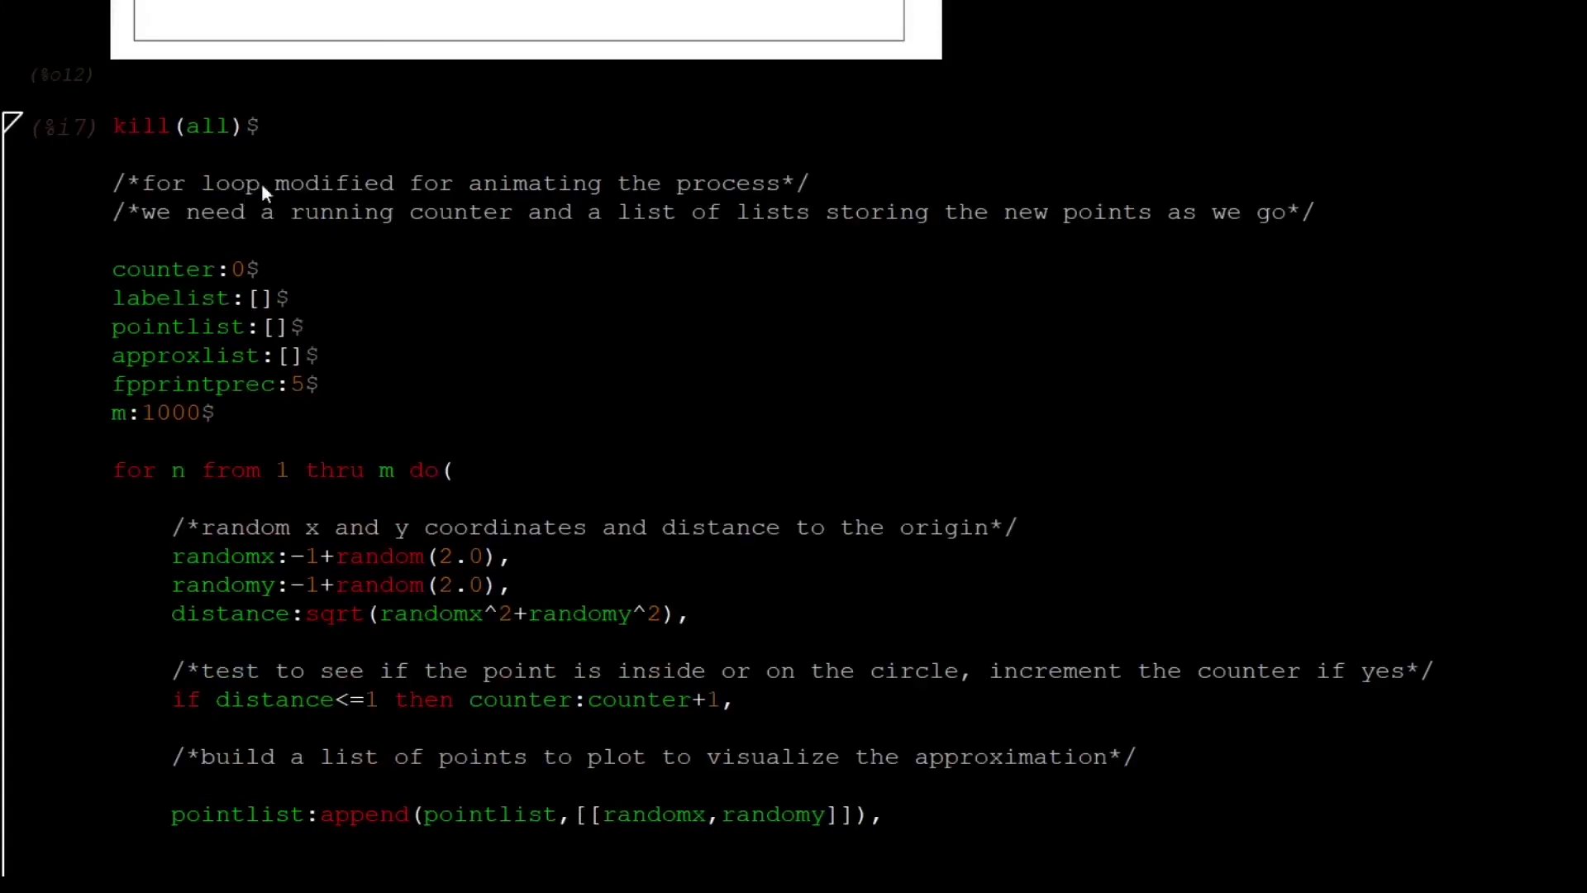
# Step: Place the caret in the counter:0$ line of the kill(all) loop cell
pyautogui.click(338, 273)
pyautogui.scroll(-10, 342, 291)
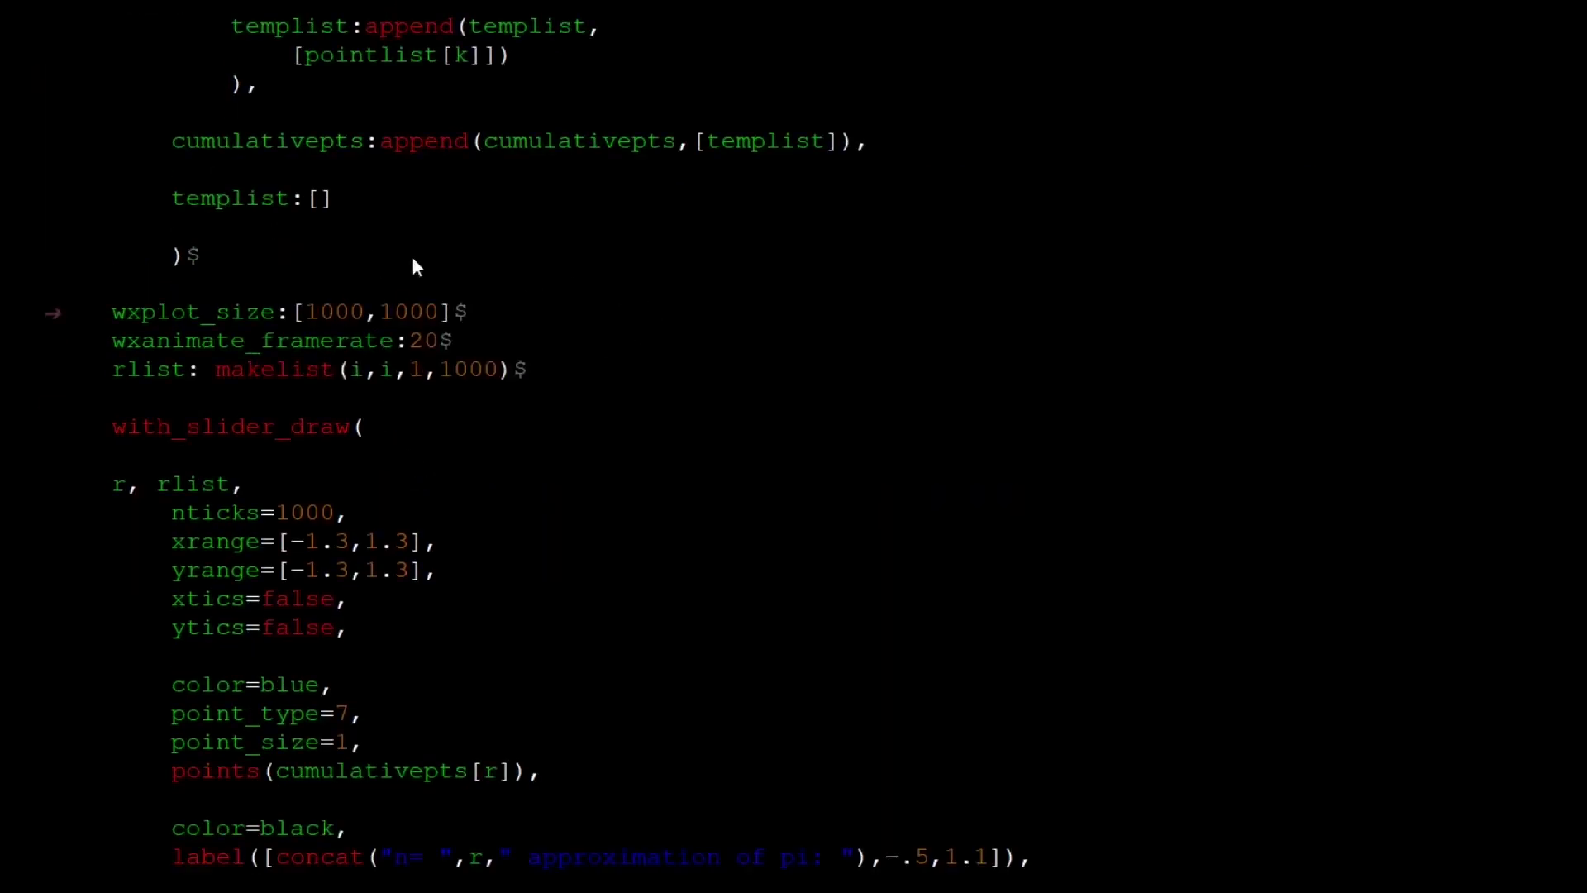
pyautogui.scroll(5, 413, 258)
pyautogui.scroll(1, 382, 204)
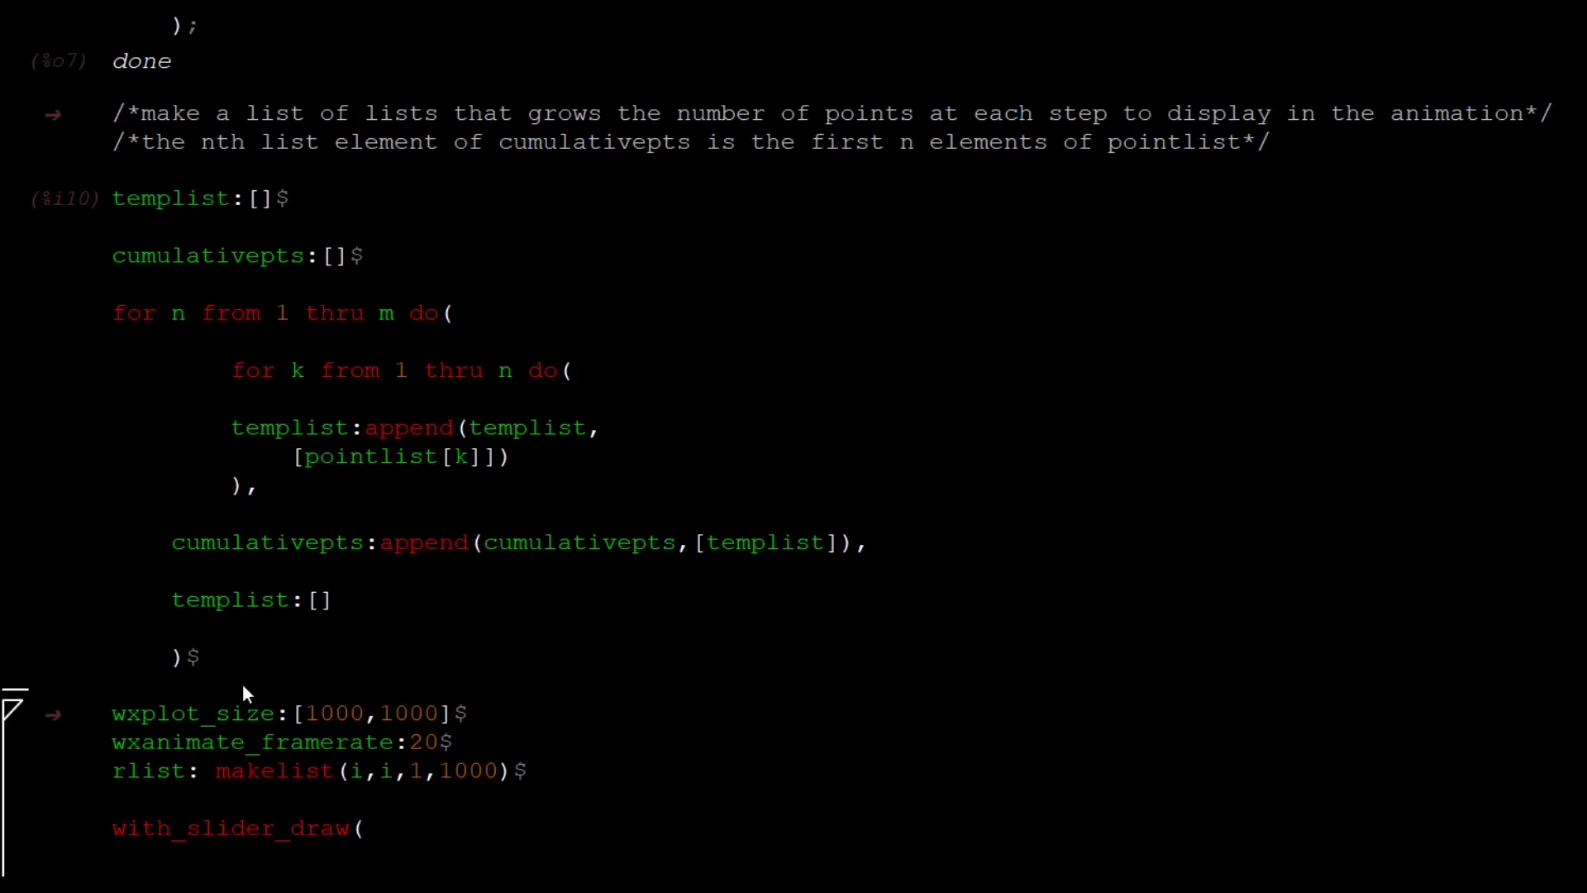
pyautogui.write('cumulativepts[1]')
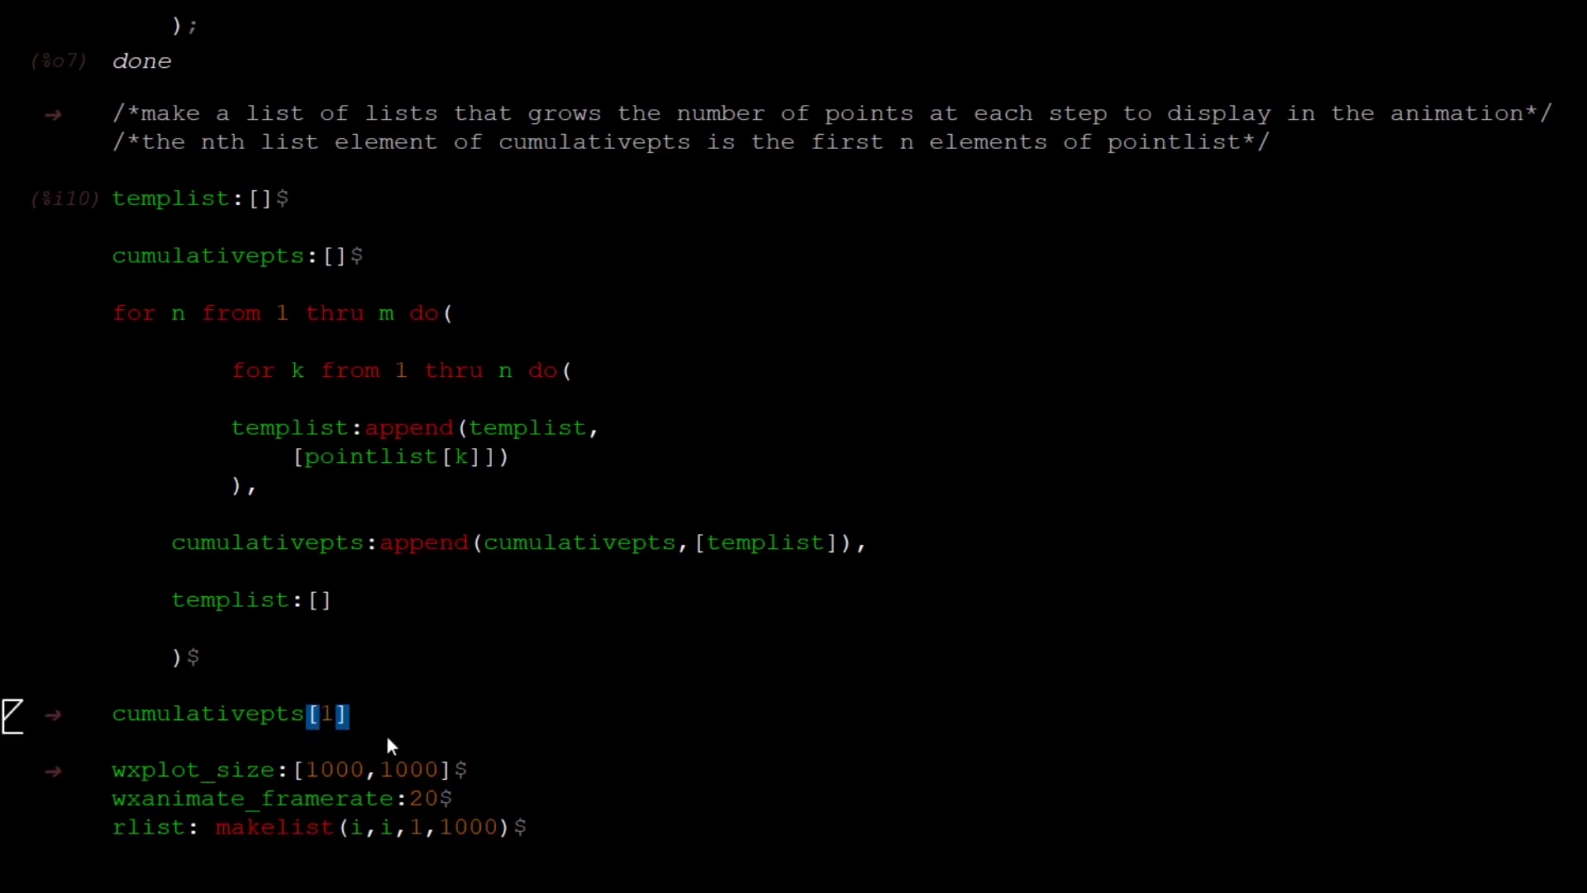
pyautogui.hotkey('shift', 'Return')
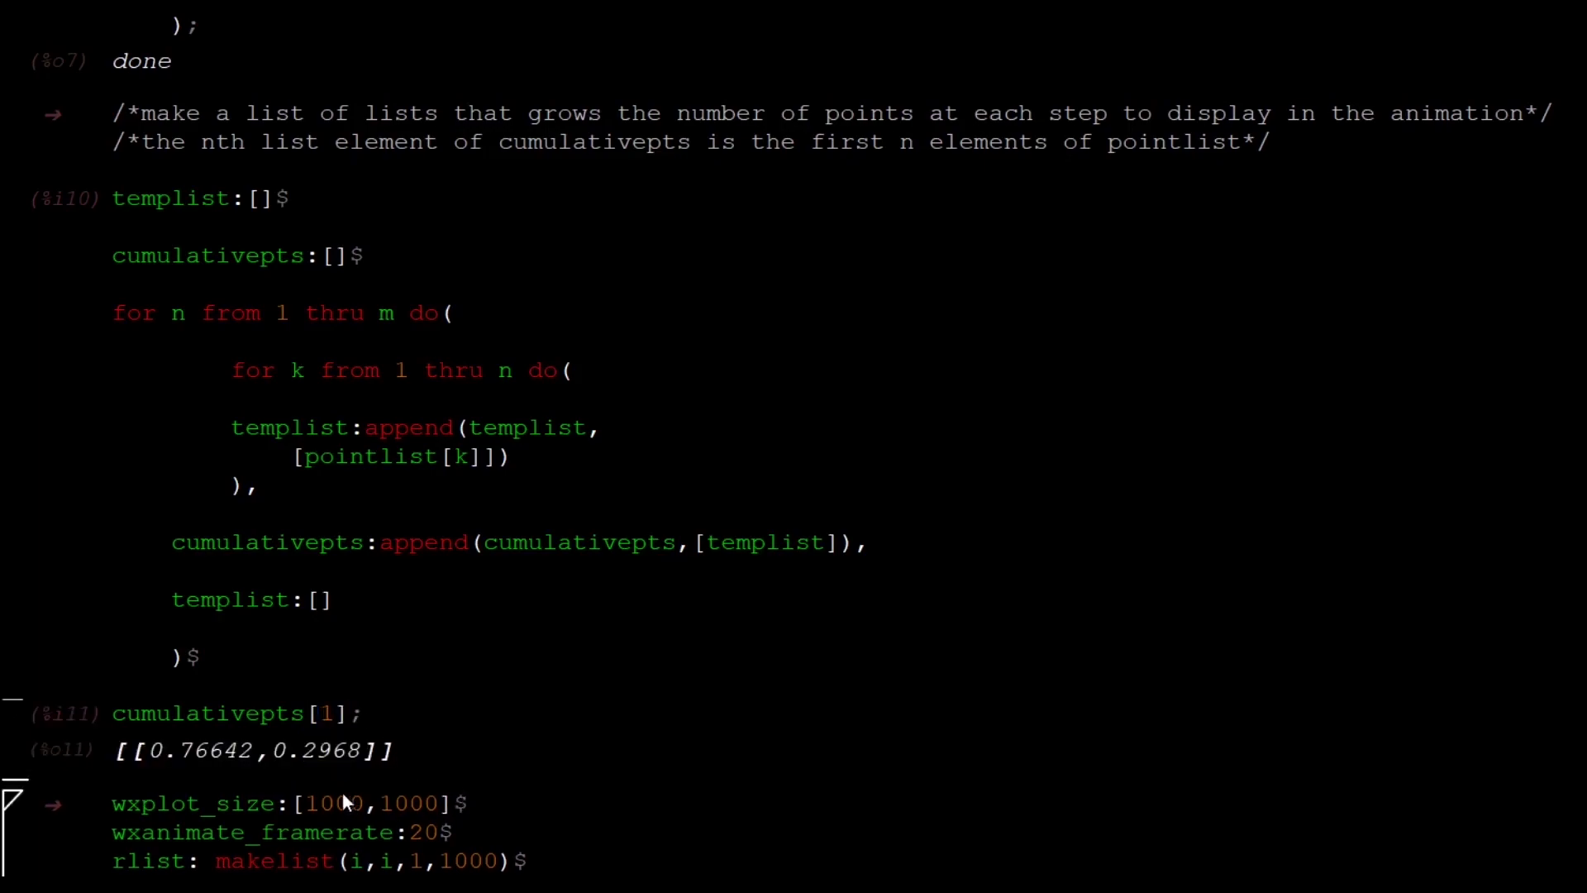
pyautogui.doubleClick(328, 713)
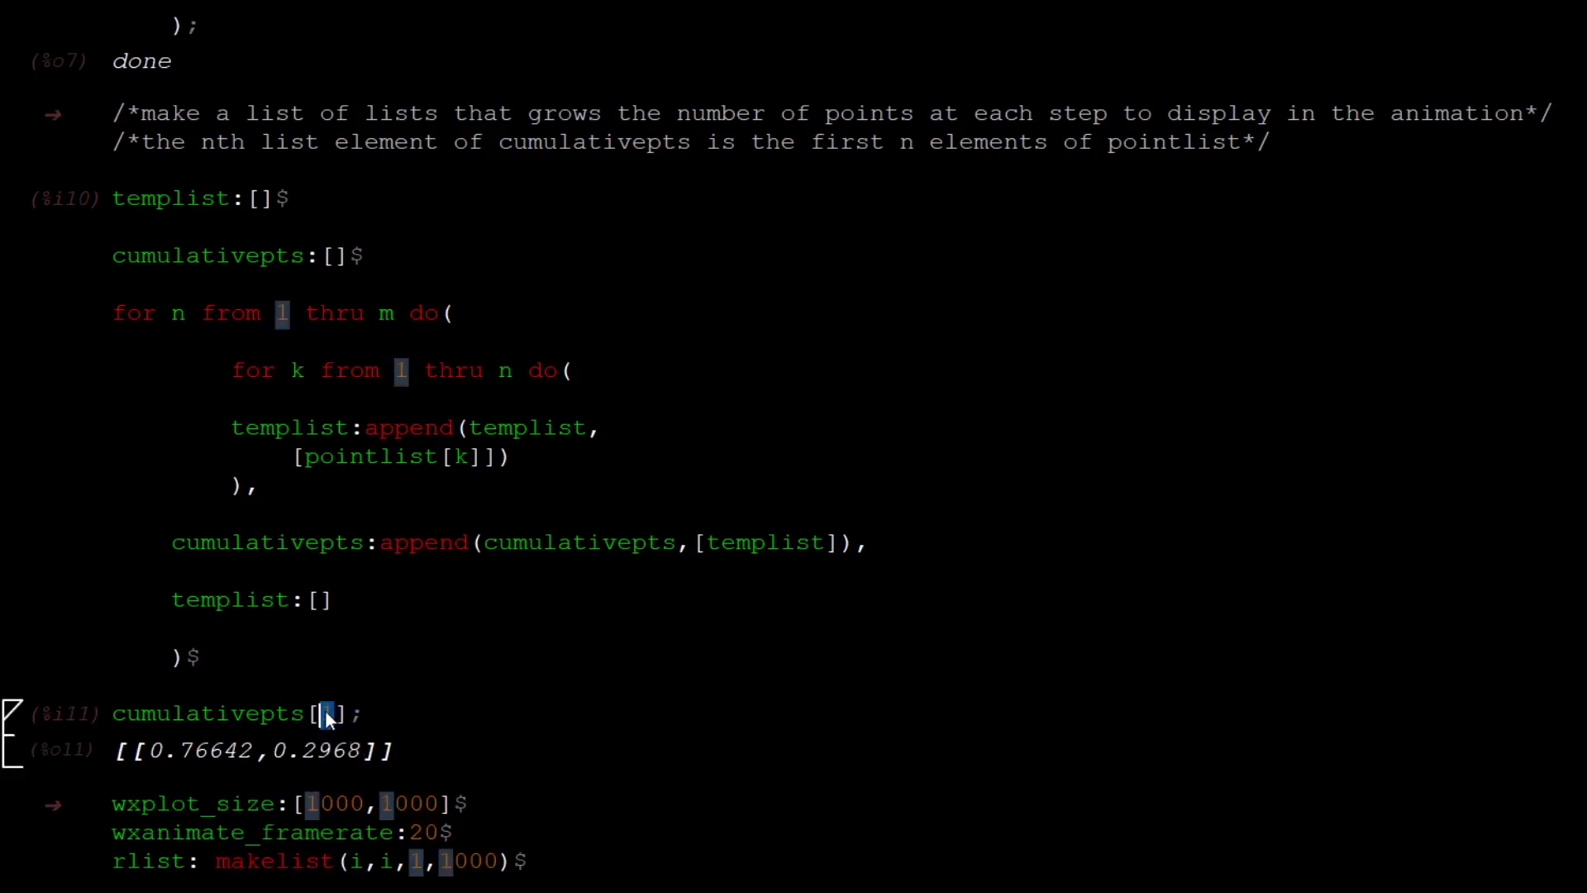
pyautogui.write('2')
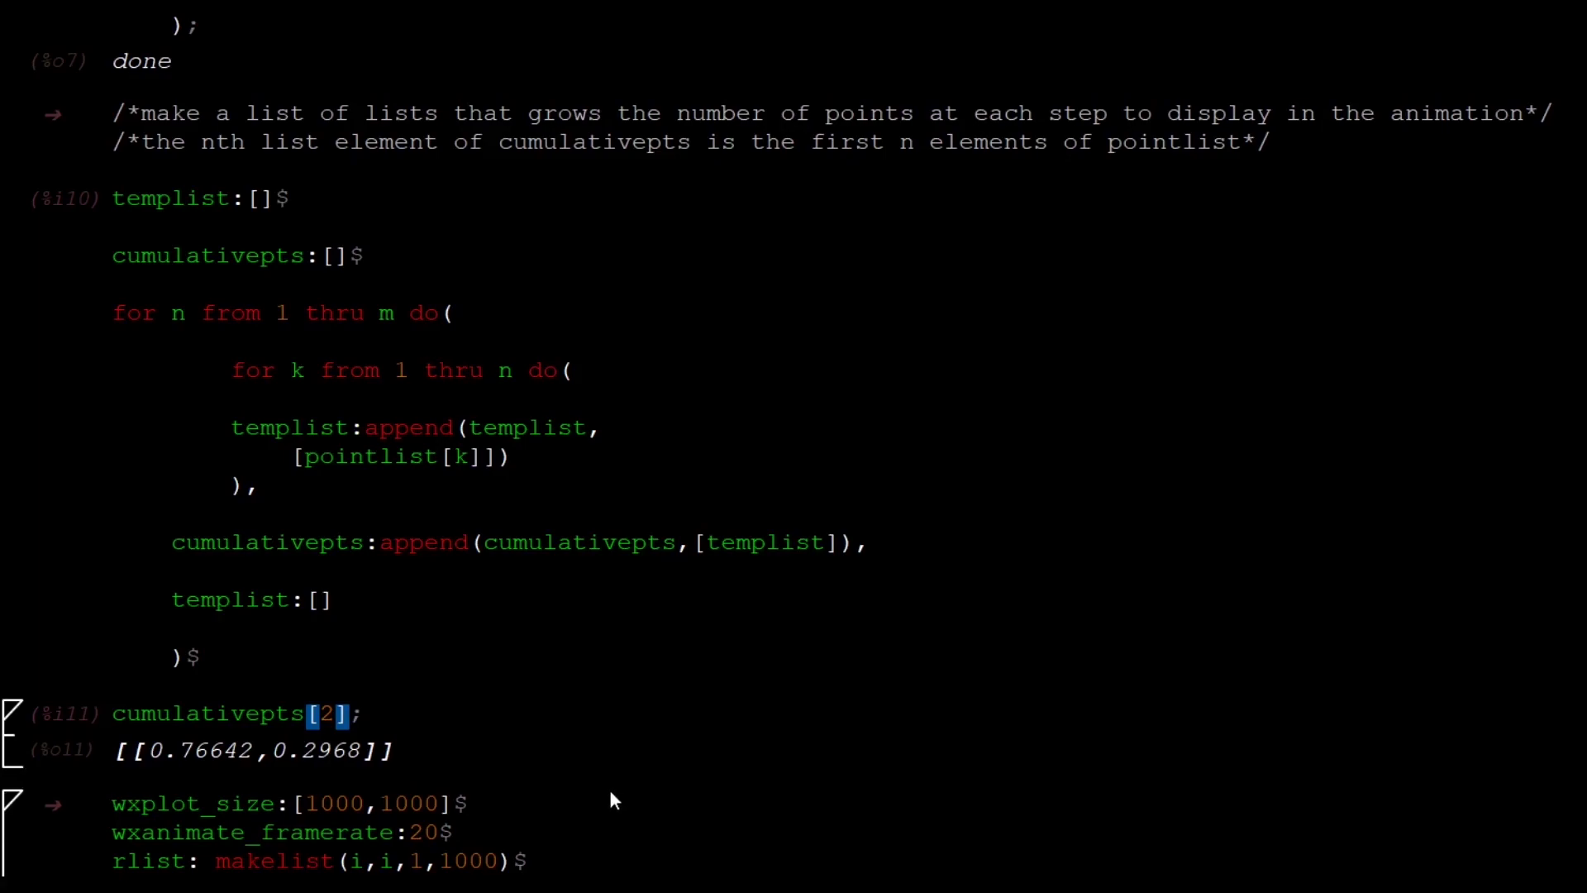
pyautogui.hotkey('shift', 'Return')
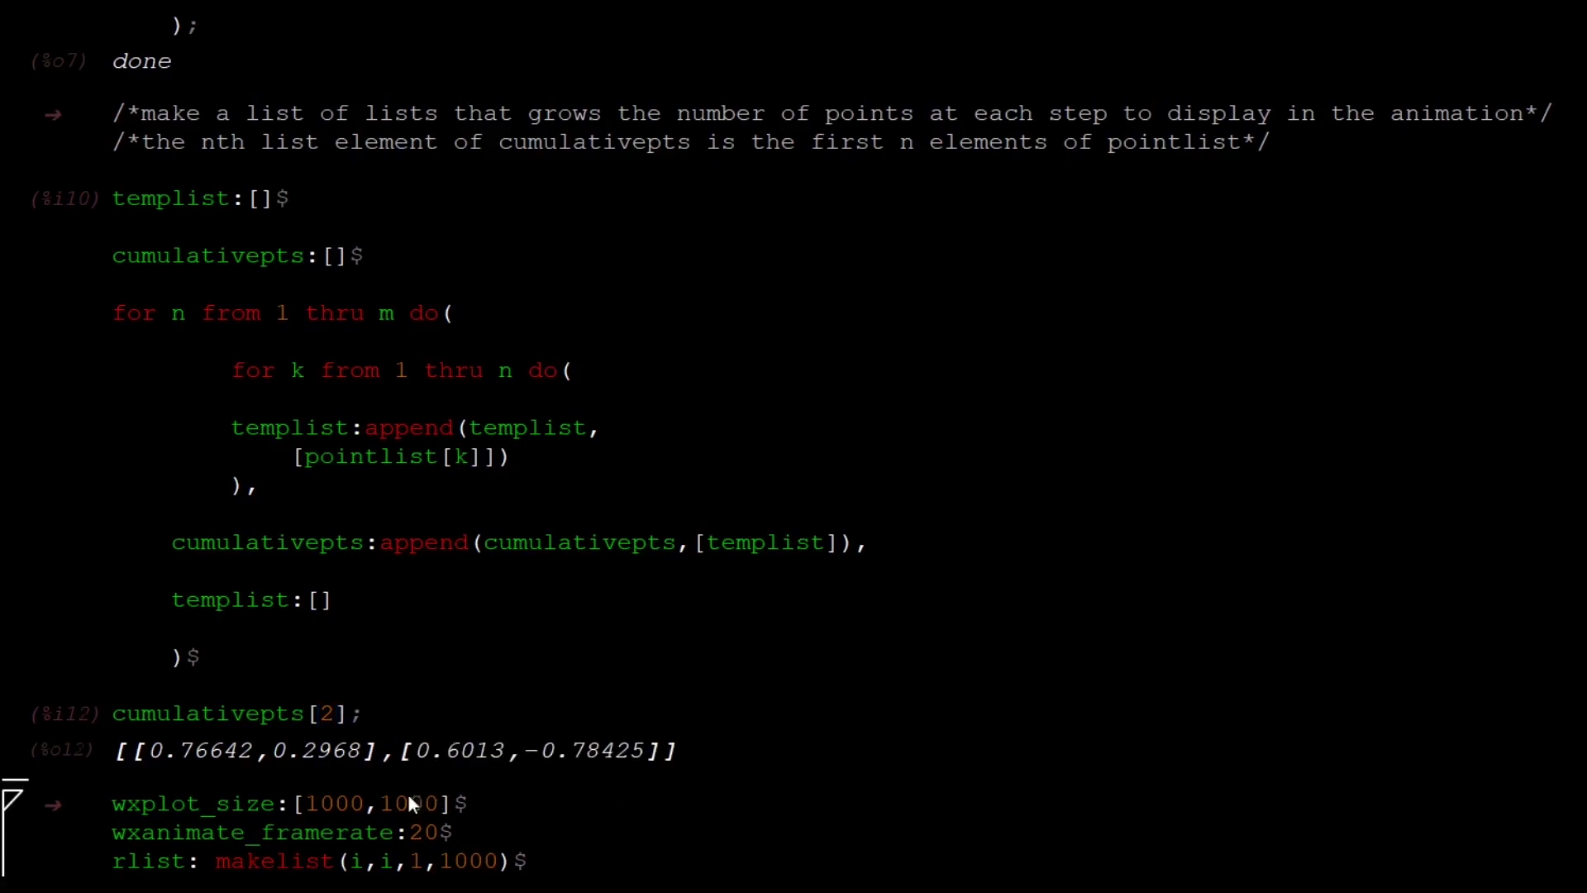
pyautogui.doubleClick(326, 713)
pyautogui.write('3')
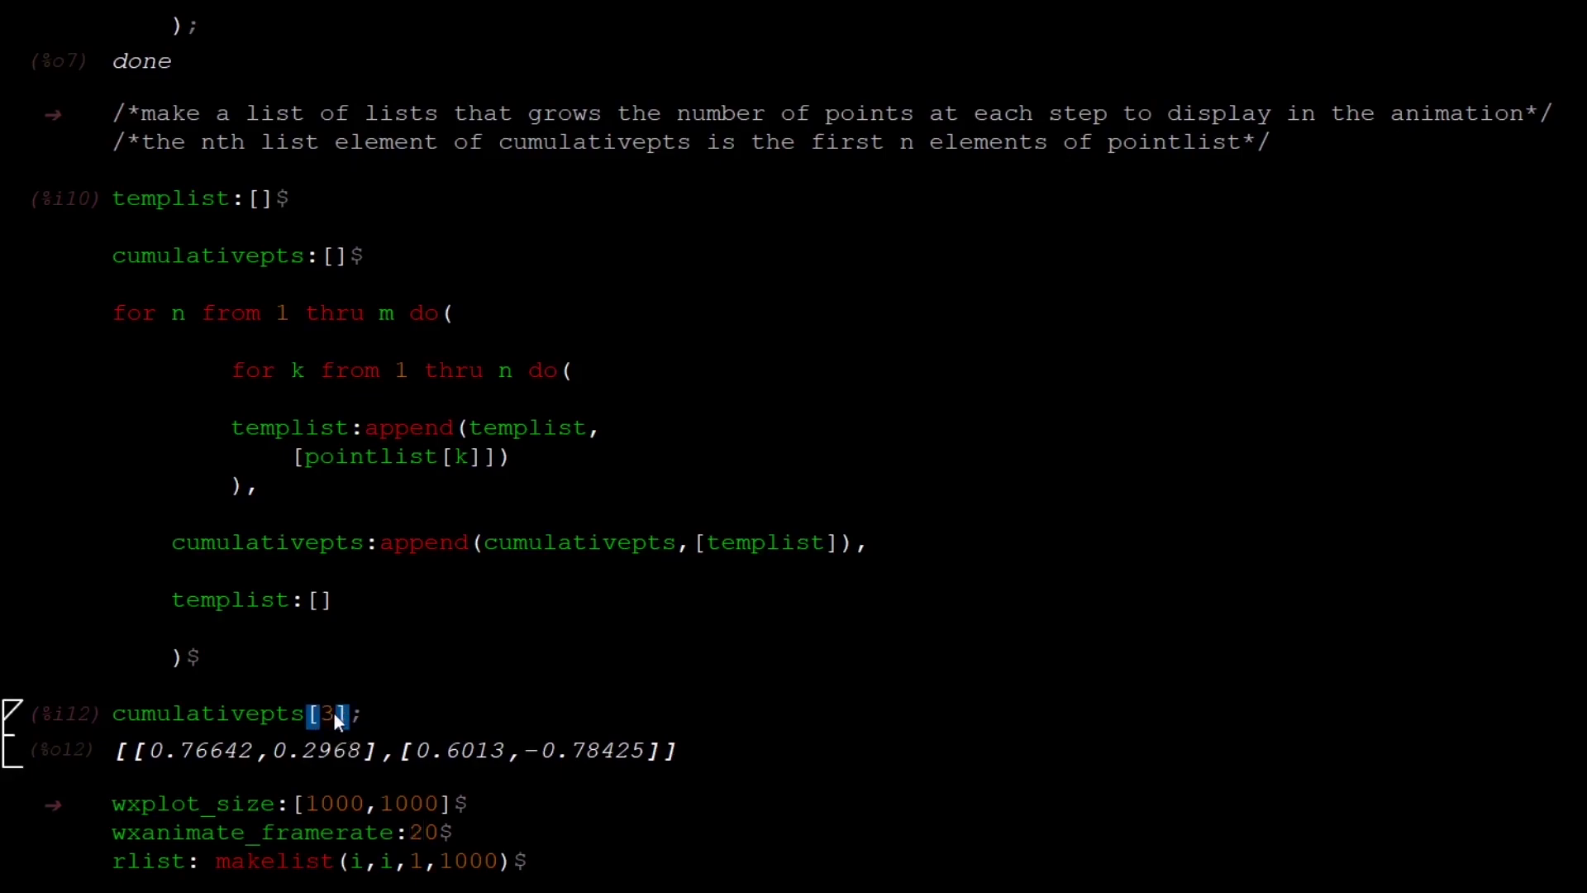
pyautogui.hotkey('shift', 'Return')
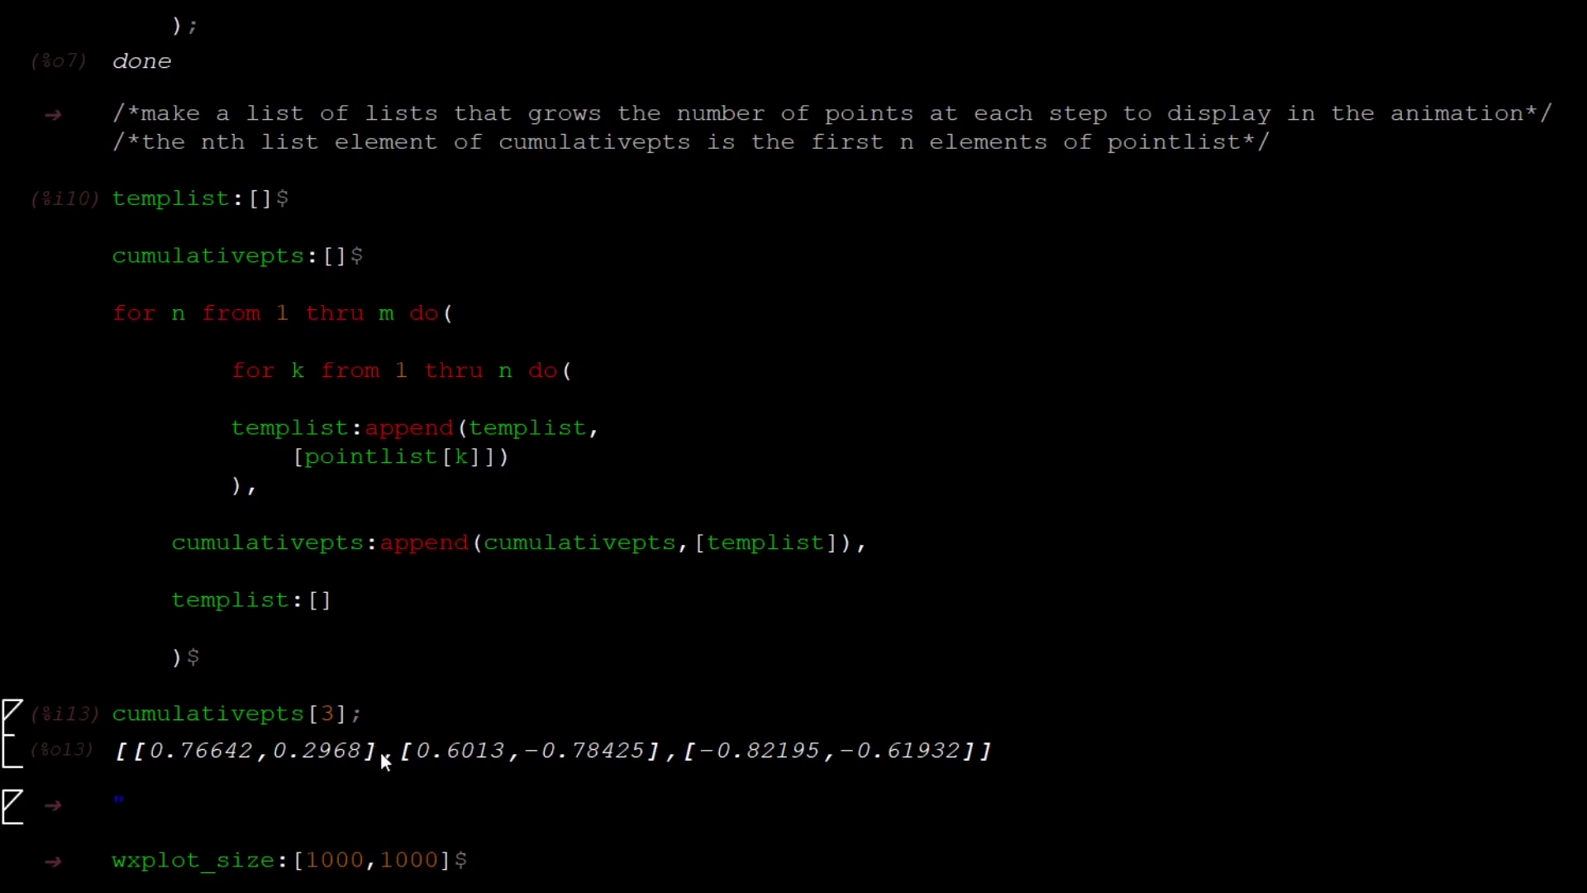
pyautogui.click(17, 760)
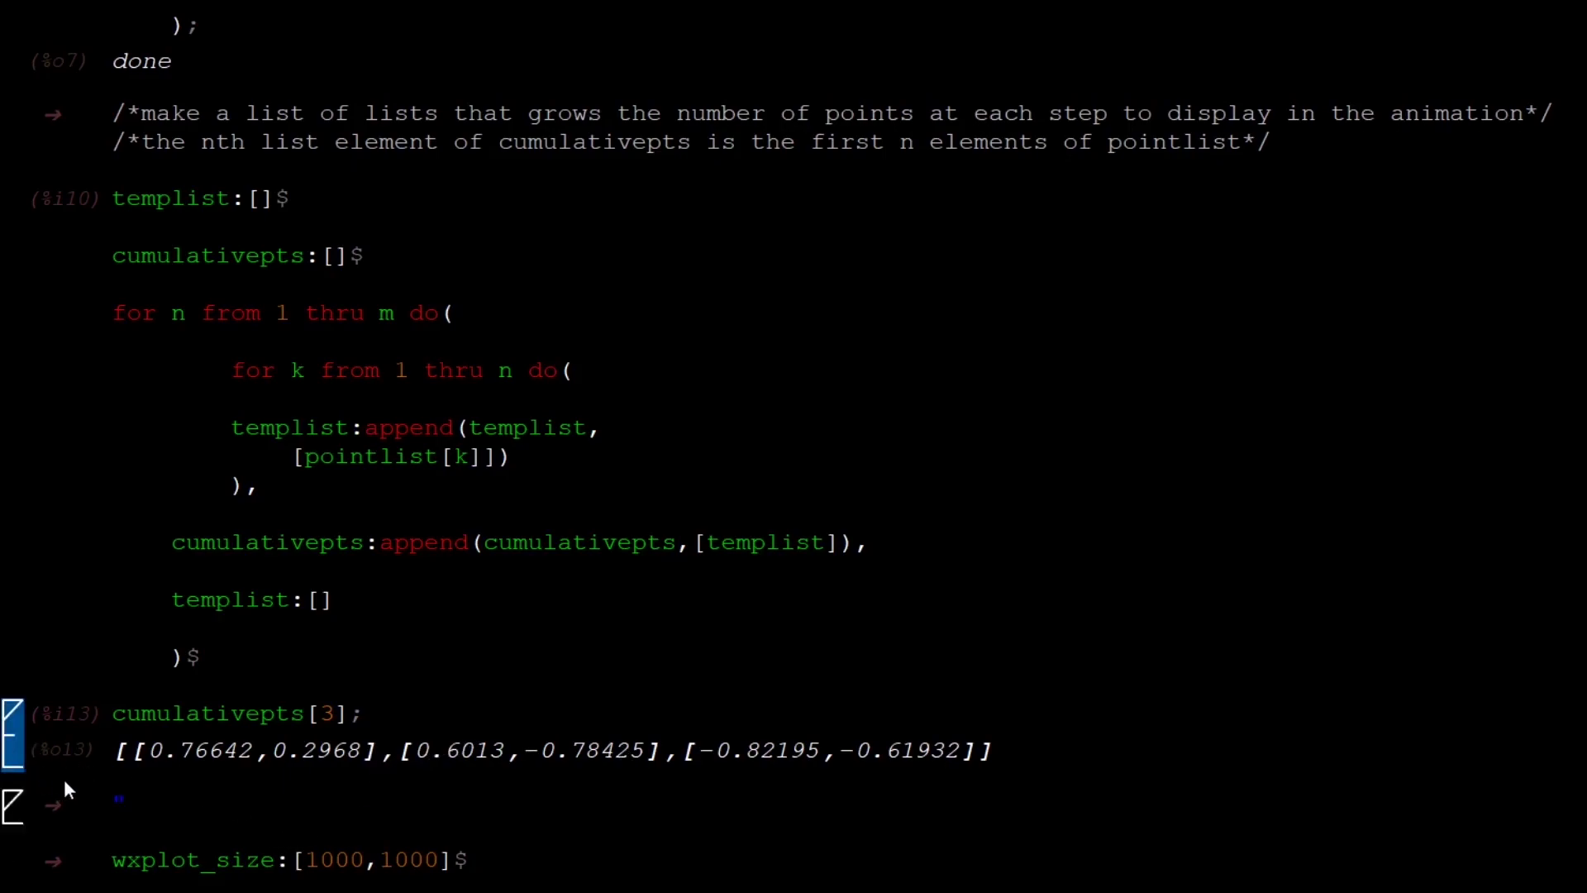
pyautogui.press('Delete')
pyautogui.scroll(-5, 649, 615)
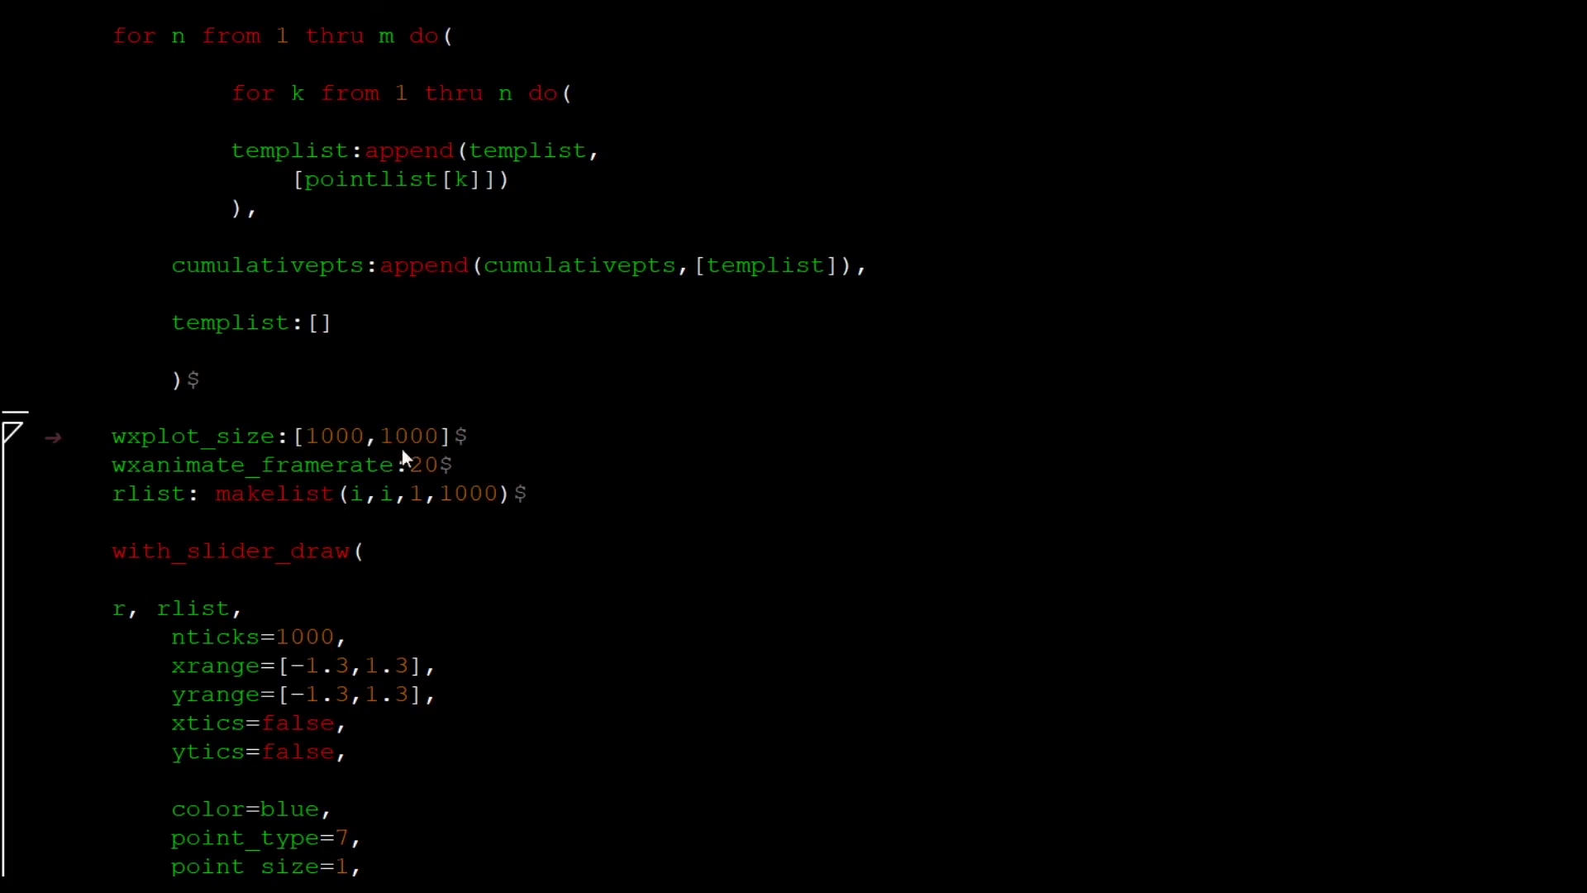
pyautogui.click(453, 464)
pyautogui.moveTo(457, 463); pyautogui.dragTo(114, 466)
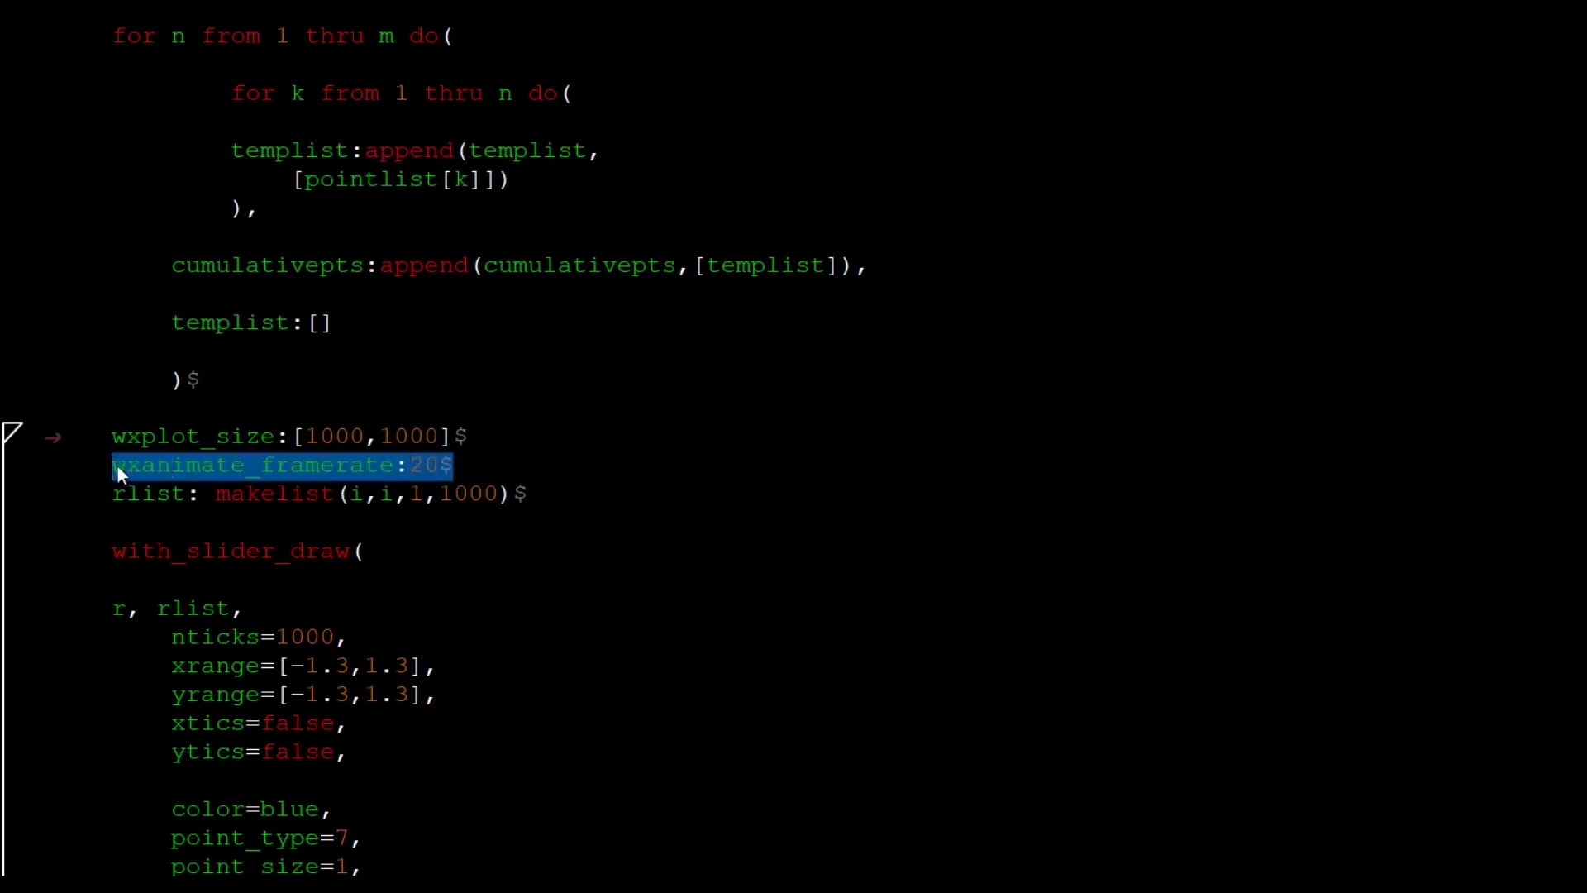
pyautogui.click(479, 437)
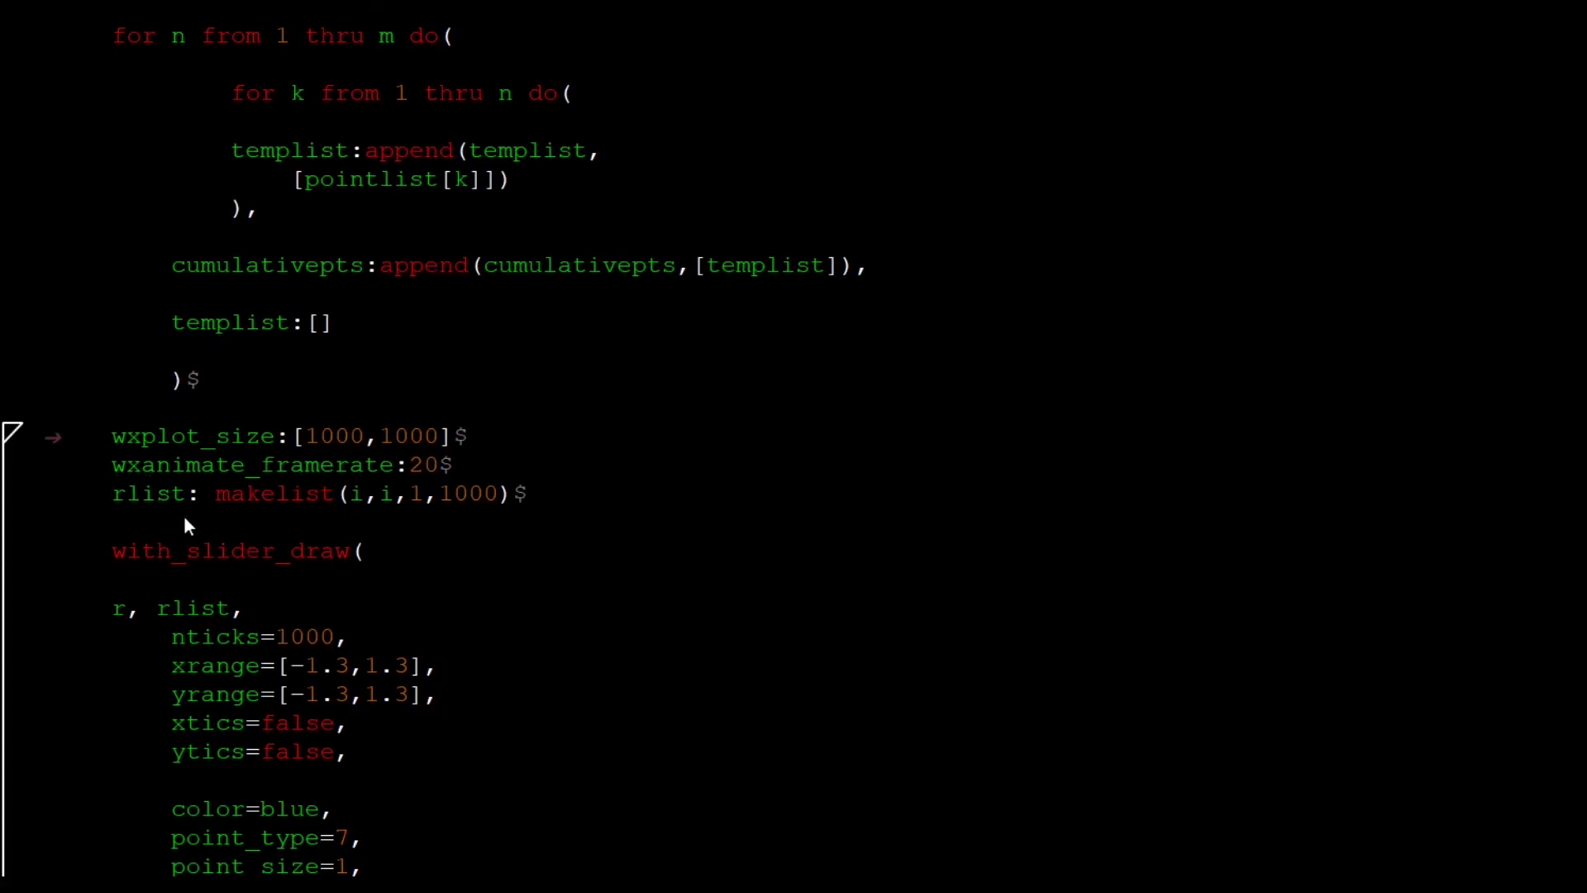
pyautogui.moveTo(186, 495); pyautogui.dragTo(113, 497)
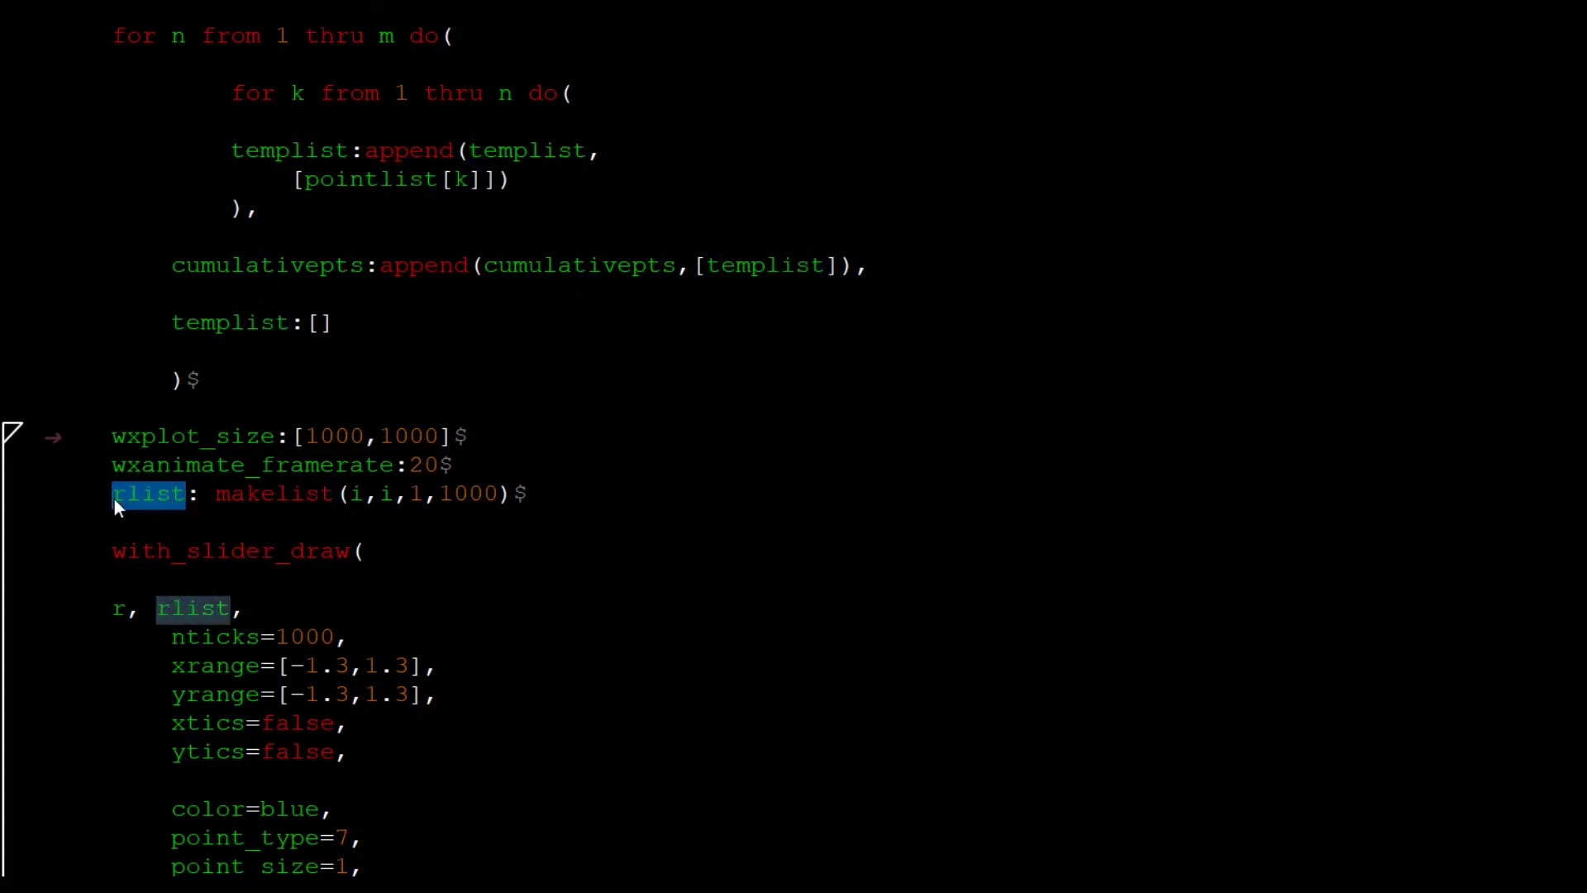
pyautogui.moveTo(514, 496); pyautogui.dragTo(287, 494)
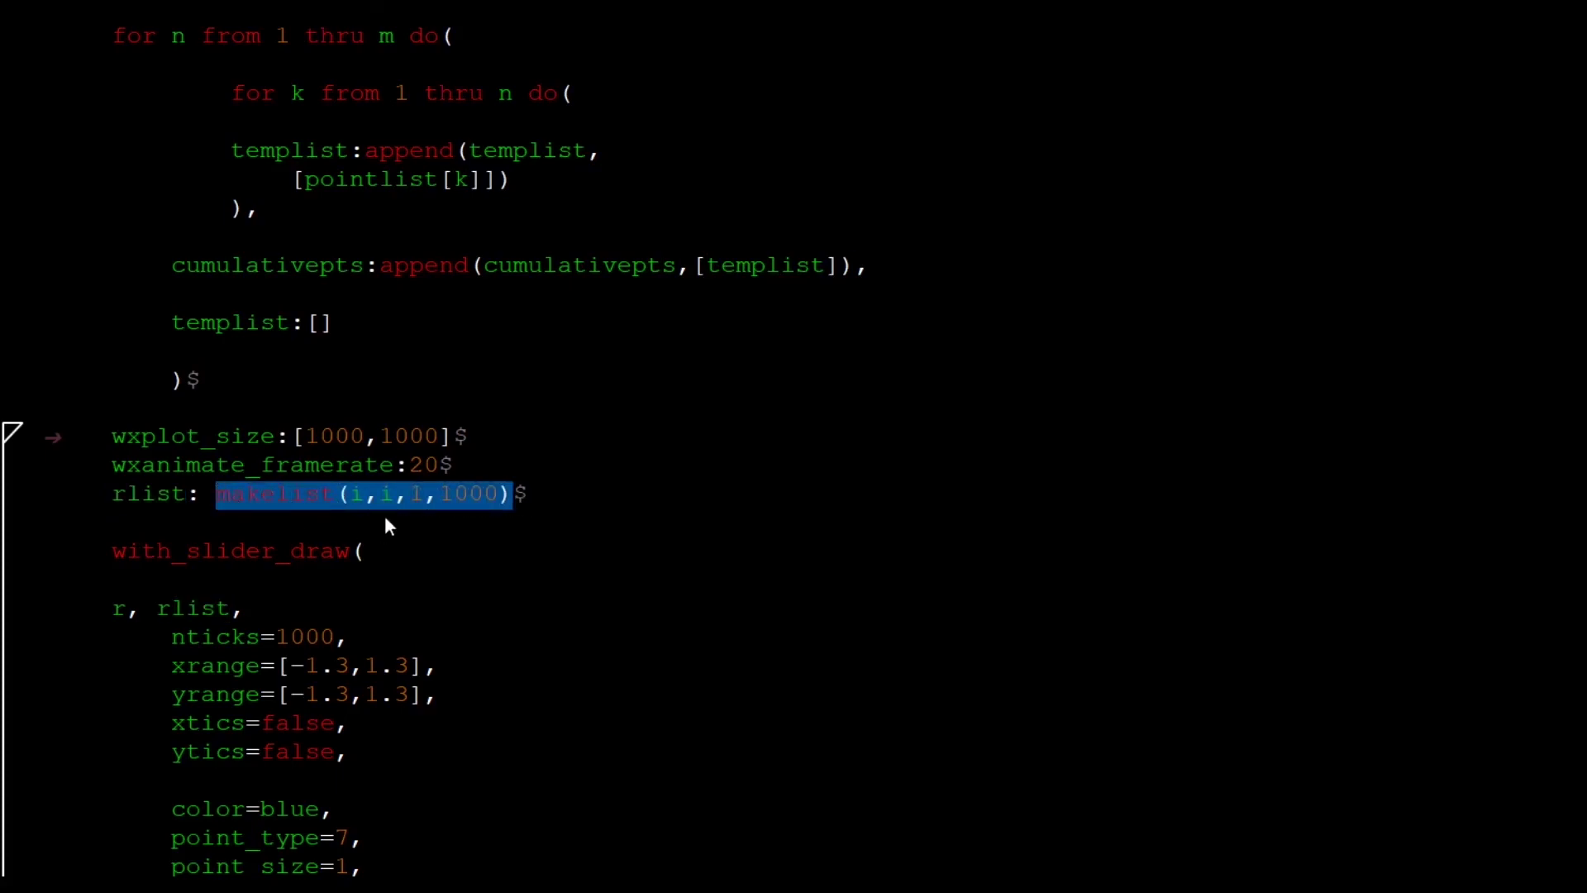
pyautogui.click(542, 489)
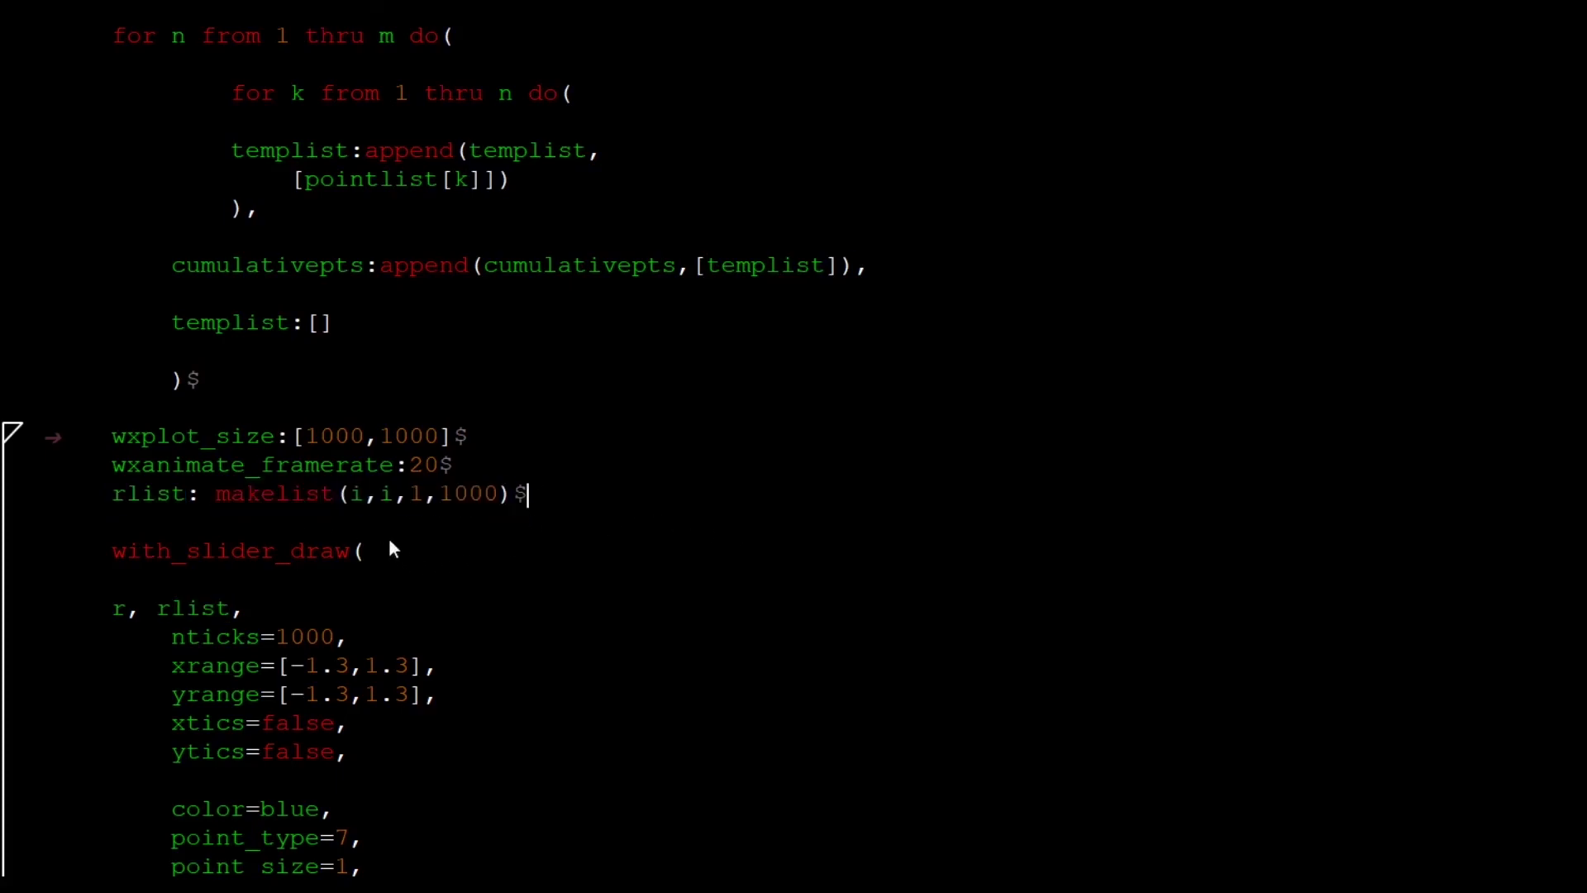
pyautogui.doubleClick(357, 495)
pyautogui.doubleClick(416, 495)
pyautogui.doubleClick(472, 493)
pyautogui.click(536, 496)
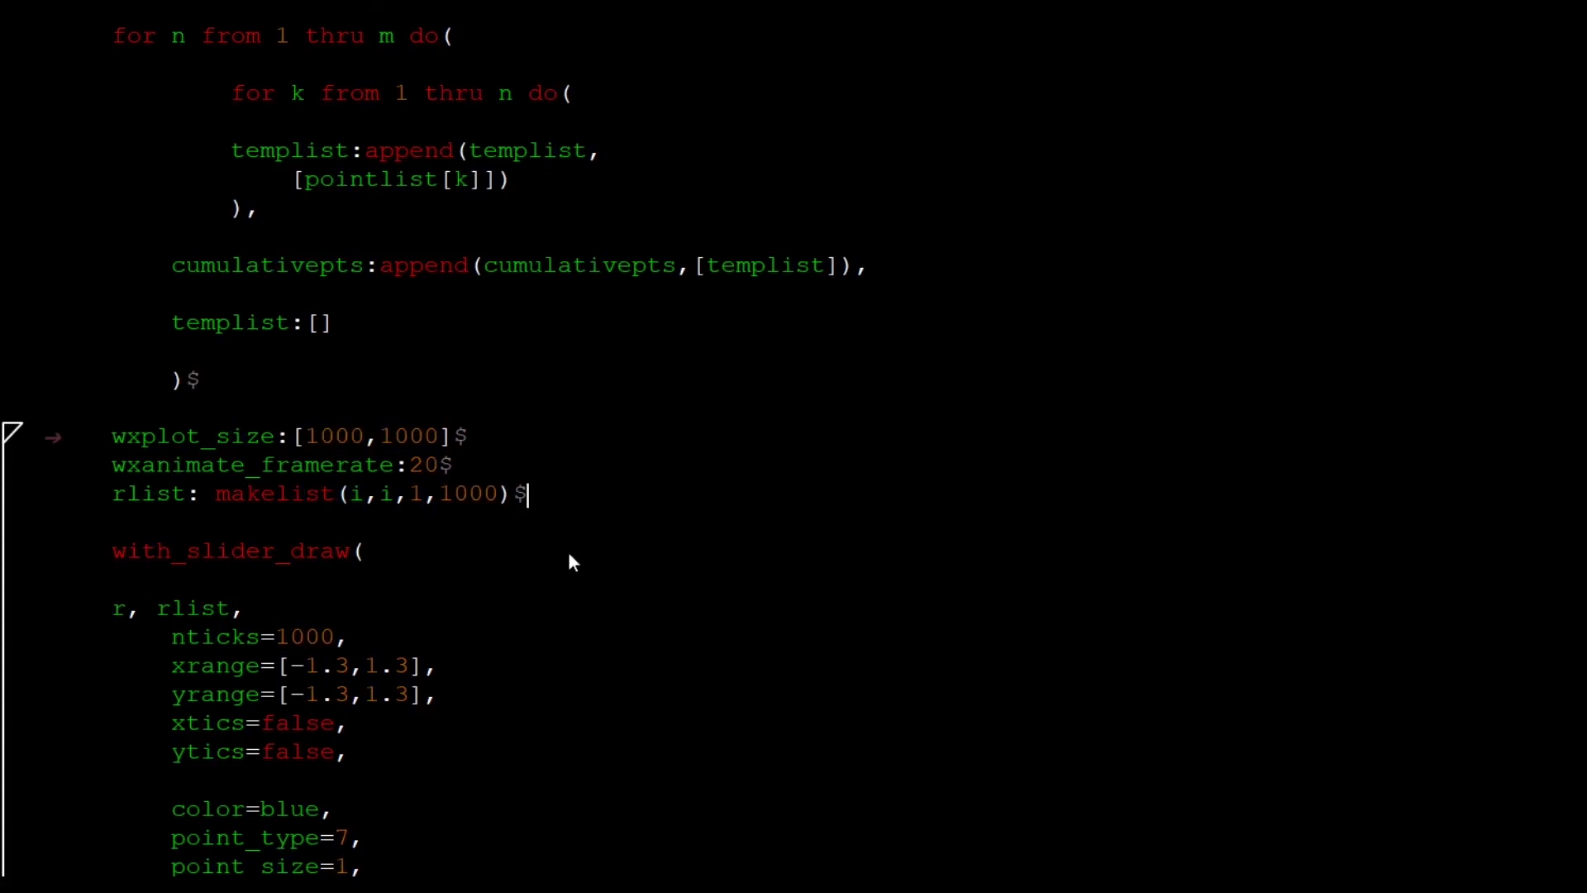
pyautogui.click(434, 556)
pyautogui.click(299, 612)
pyautogui.scroll(-3, 413, 580)
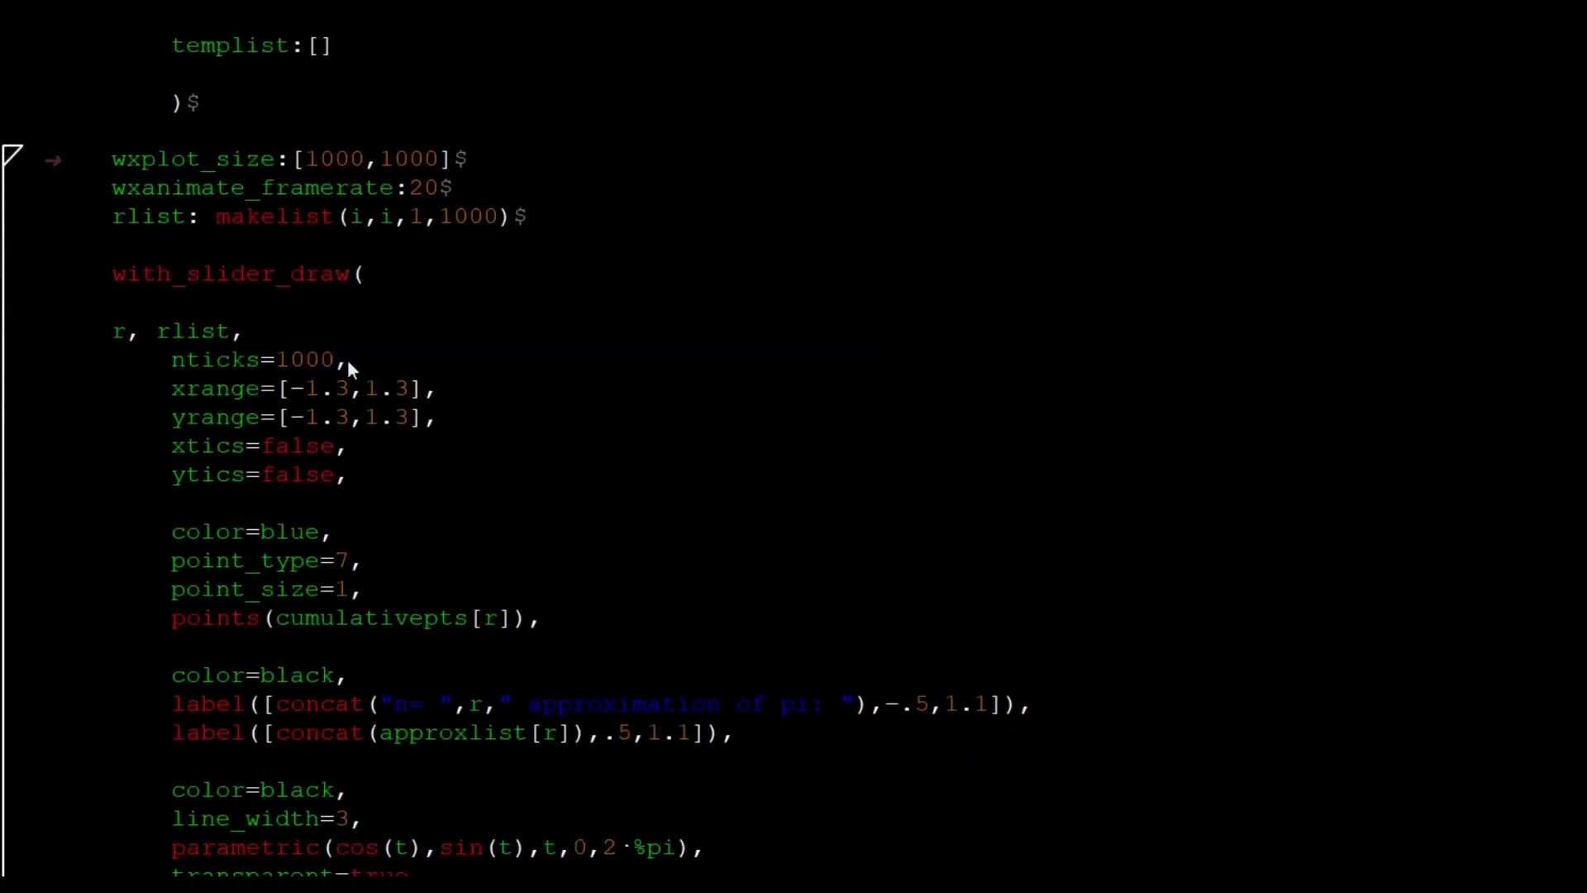
pyautogui.click(119, 332)
pyautogui.moveTo(229, 331); pyautogui.dragTo(156, 332)
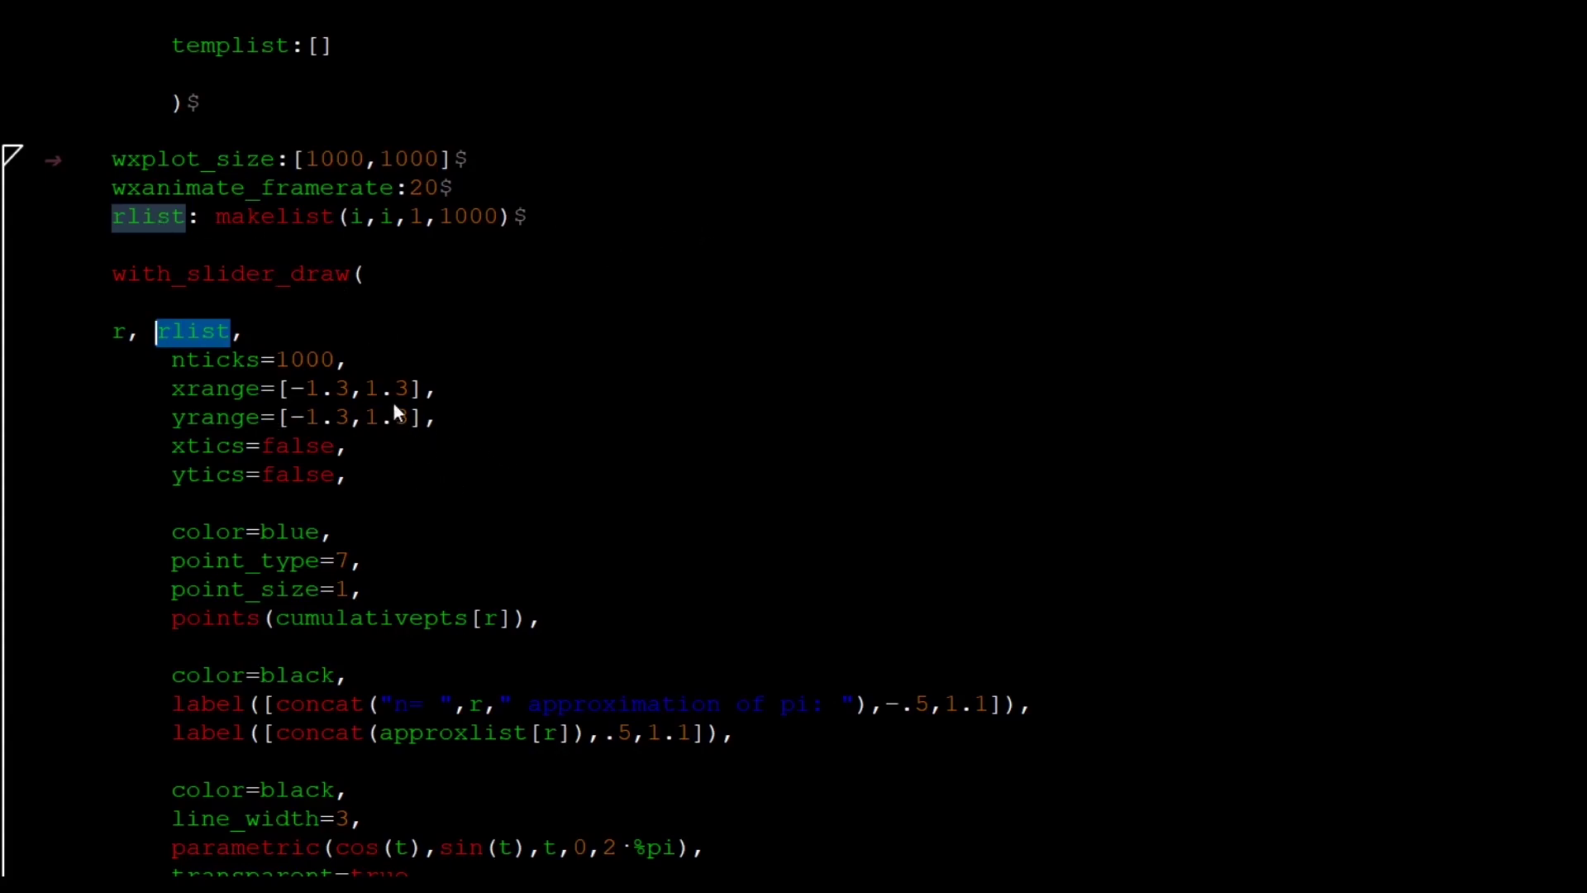
pyautogui.moveTo(355, 477); pyautogui.dragTo(168, 361)
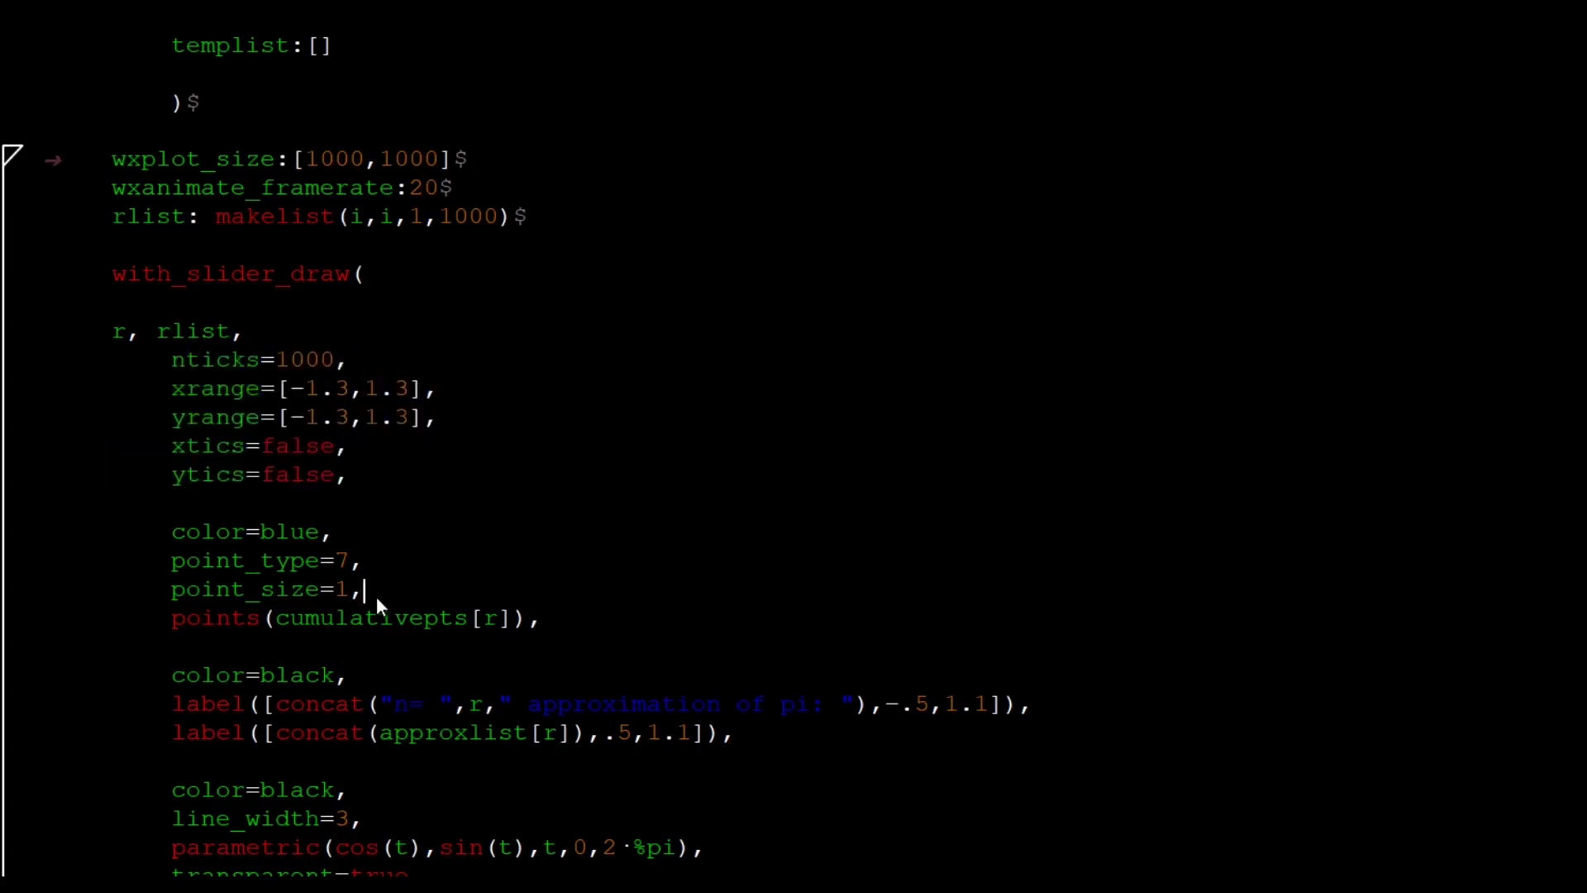
pyautogui.moveTo(376, 595); pyautogui.dragTo(224, 554)
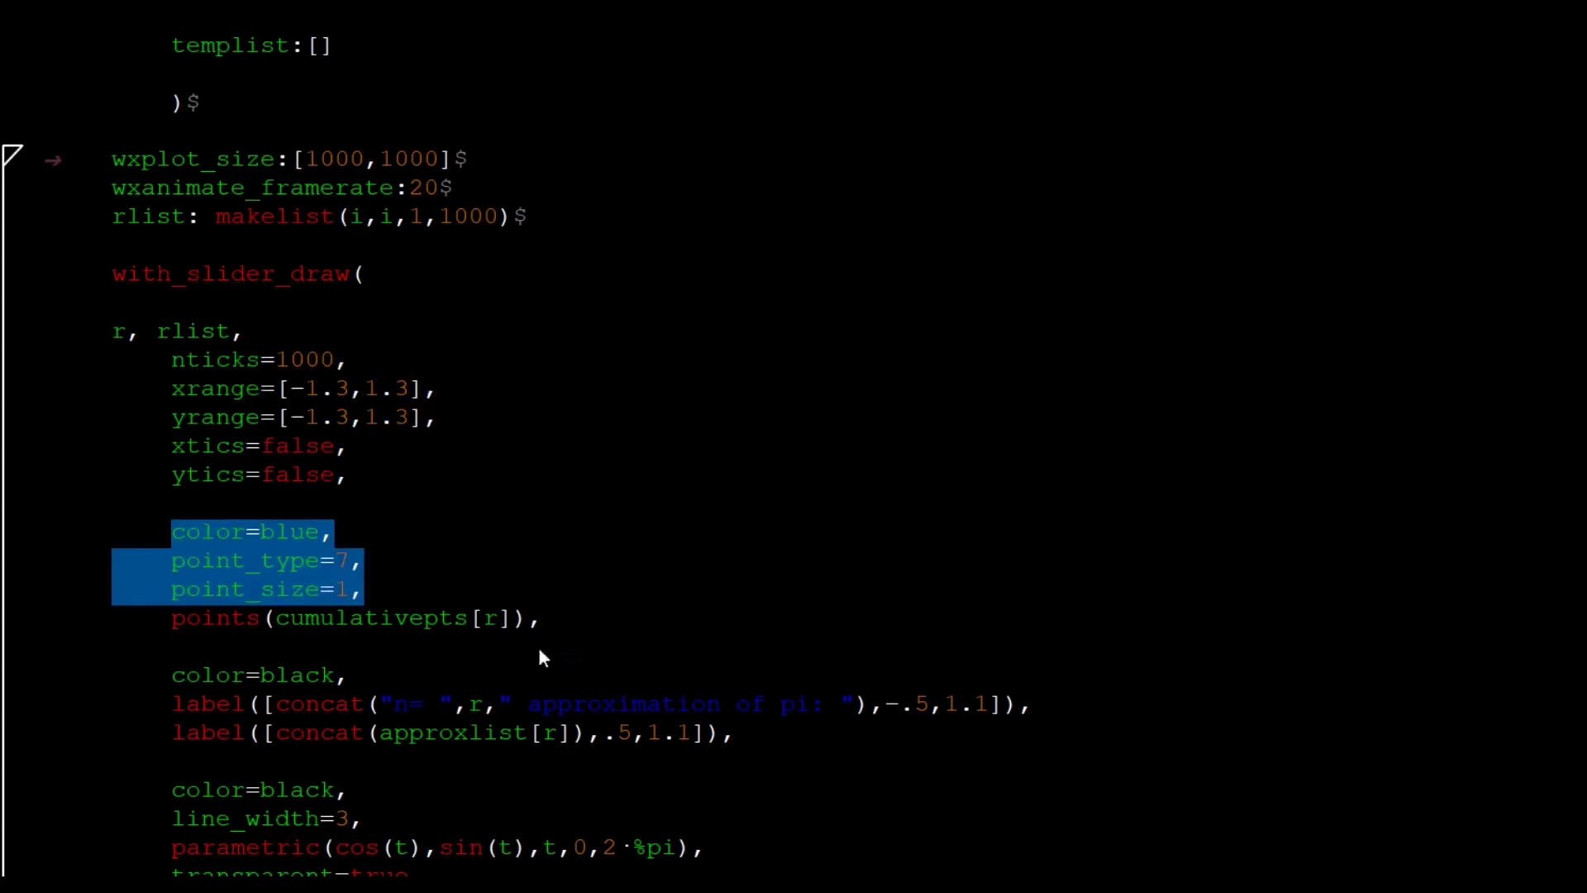
pyautogui.click(530, 617)
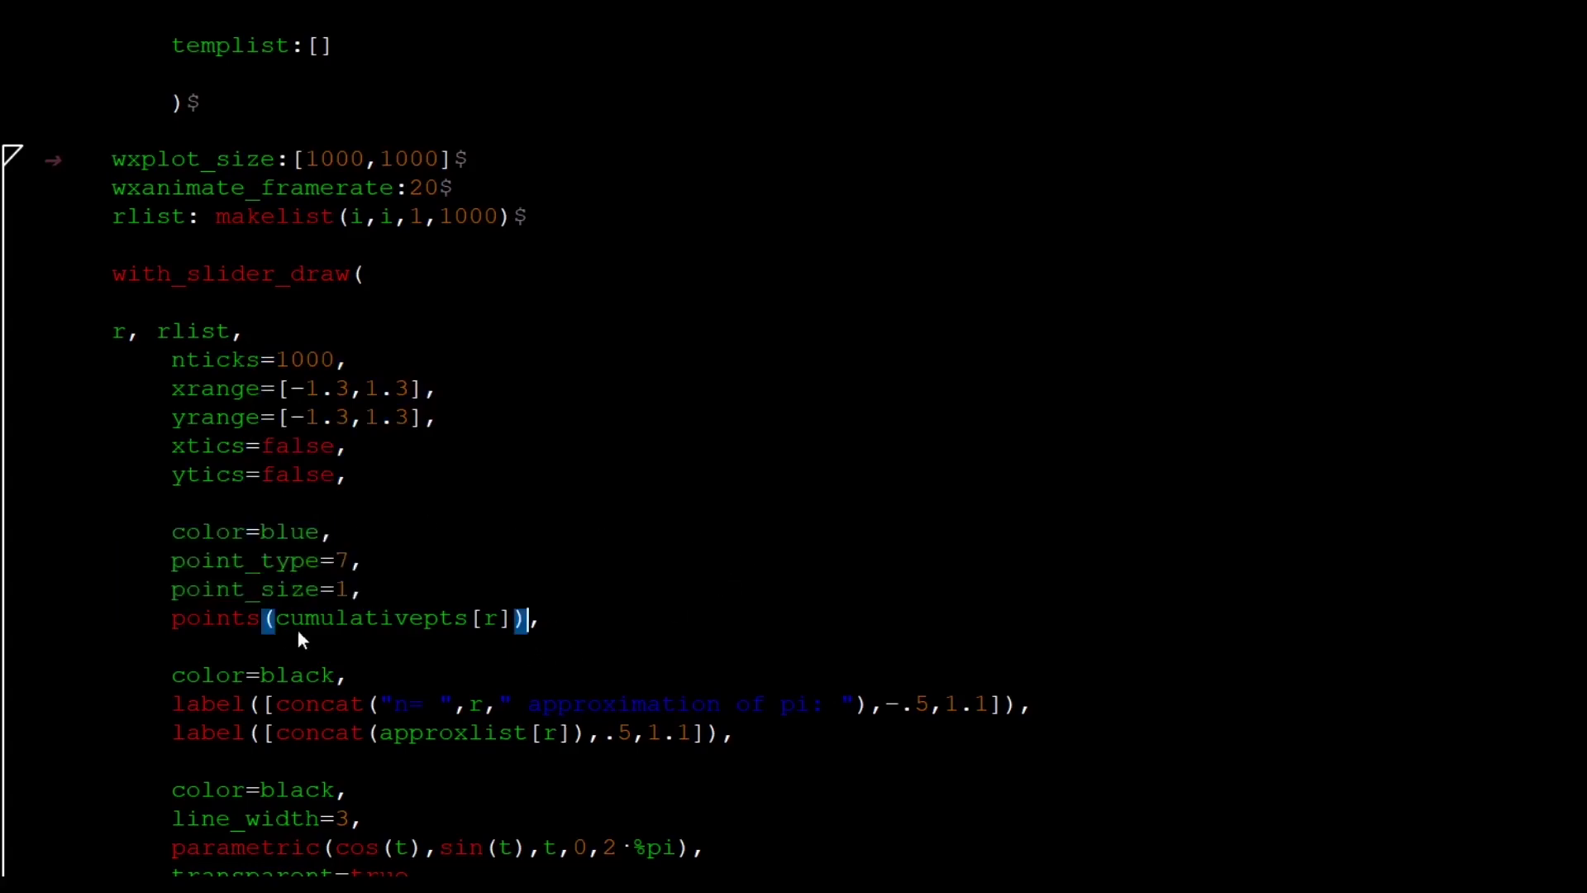
pyautogui.doubleClick(488, 619)
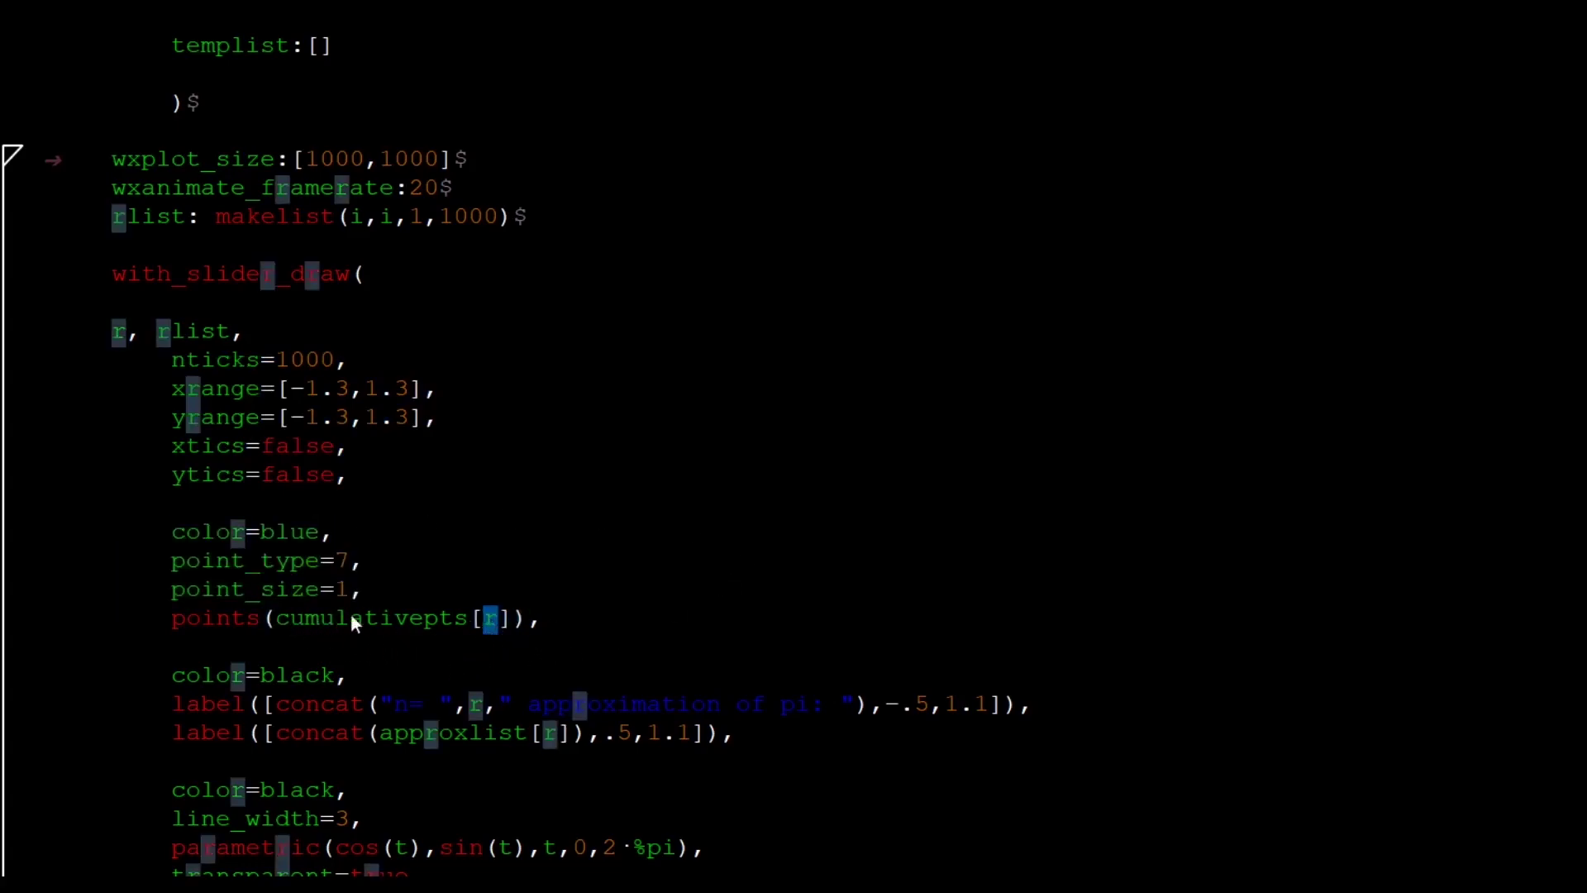
pyautogui.moveTo(470, 615); pyautogui.dragTo(278, 618)
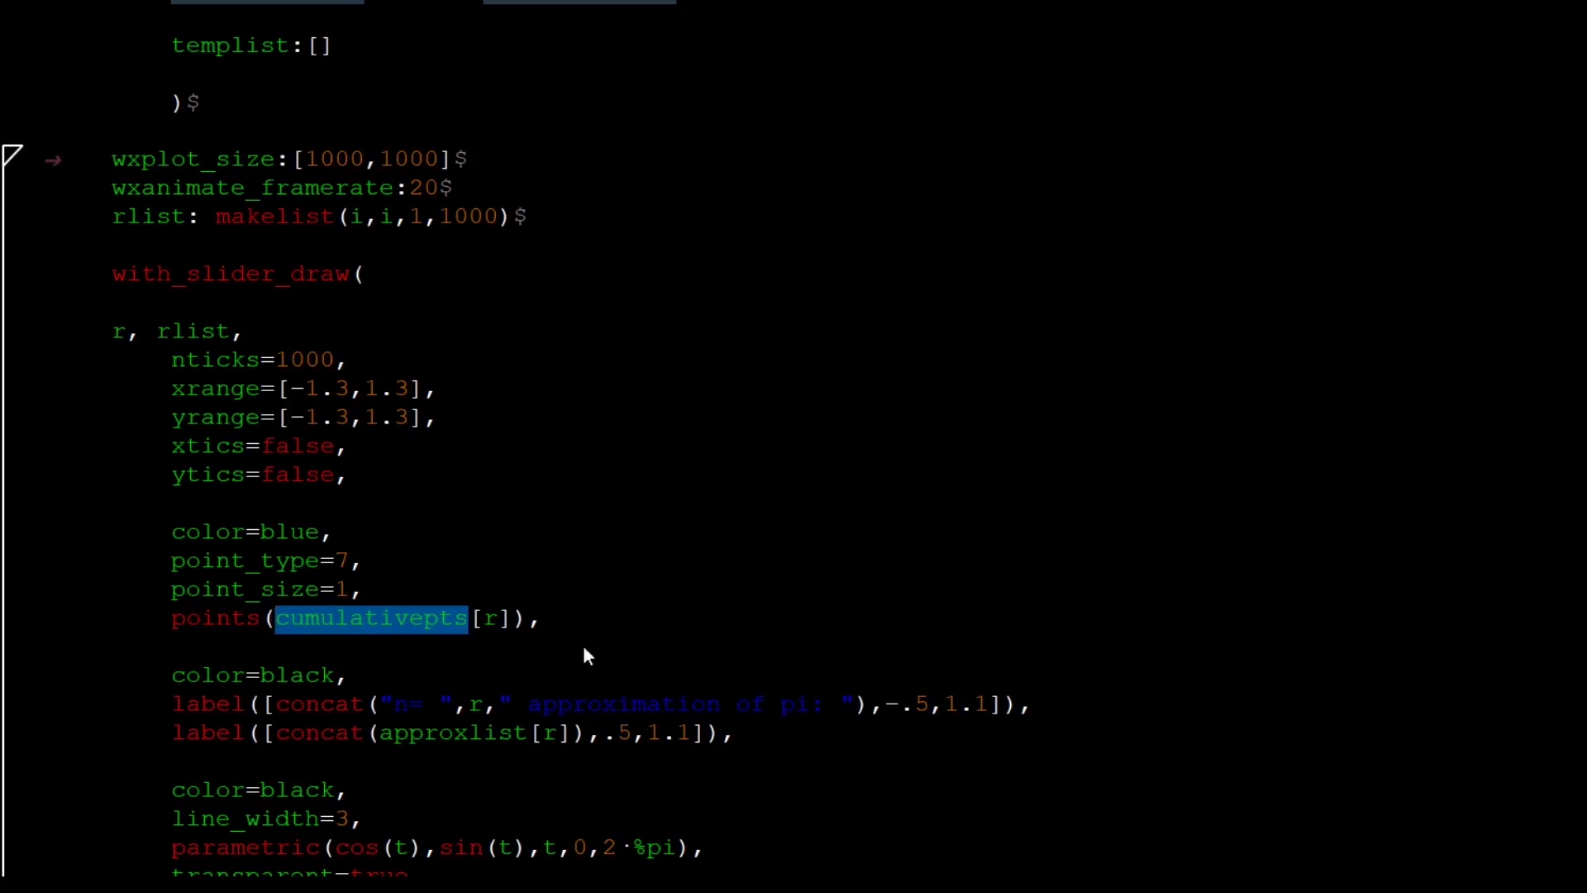
pyautogui.doubleClick(500, 616)
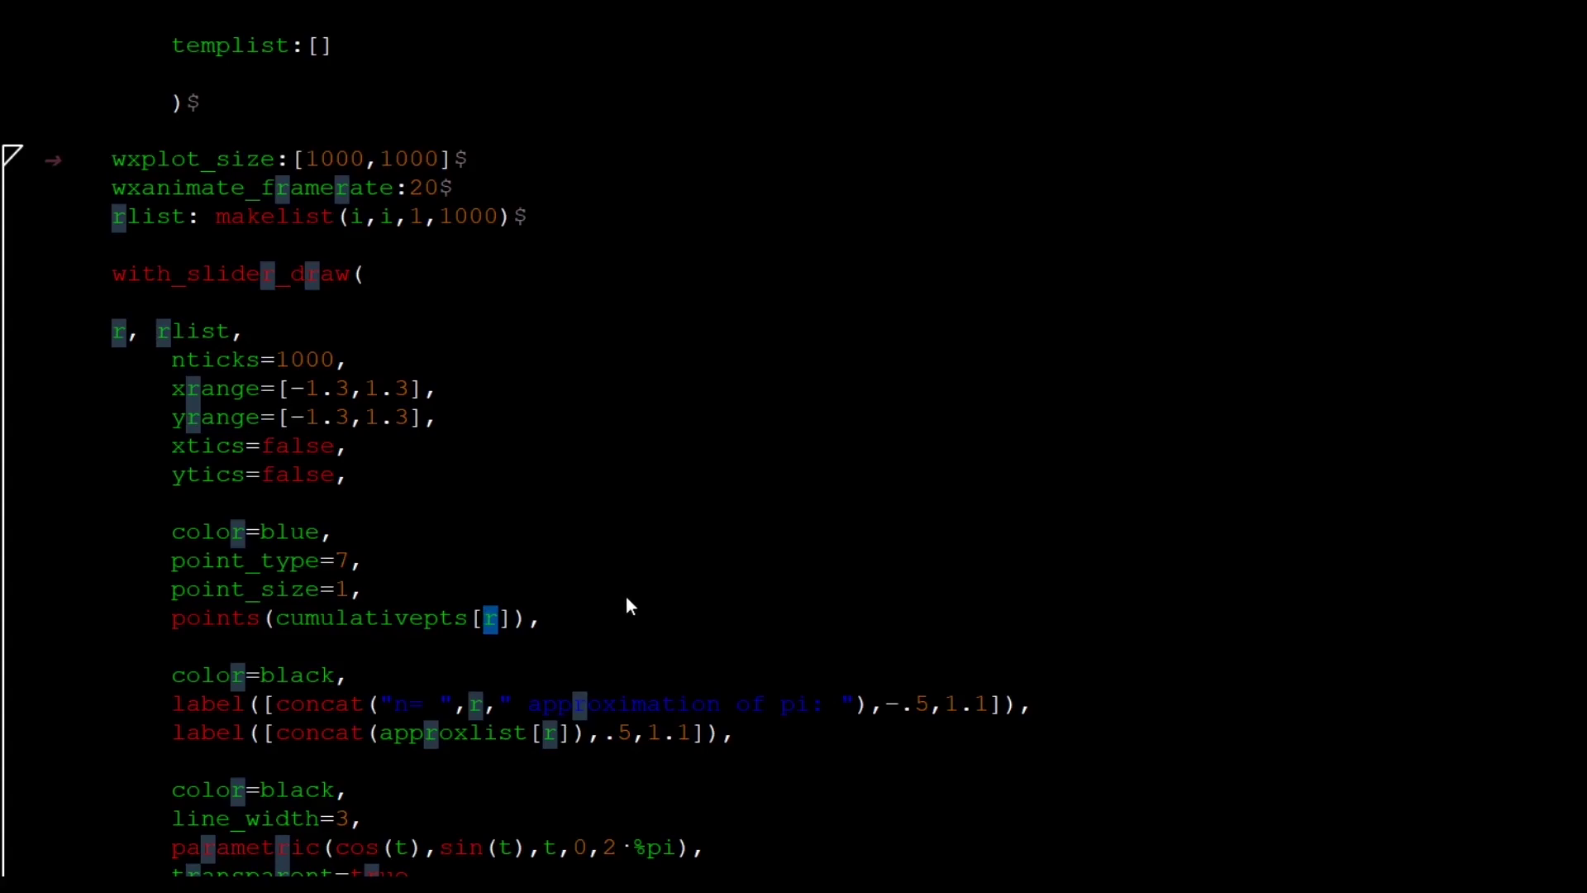
pyautogui.click(542, 670)
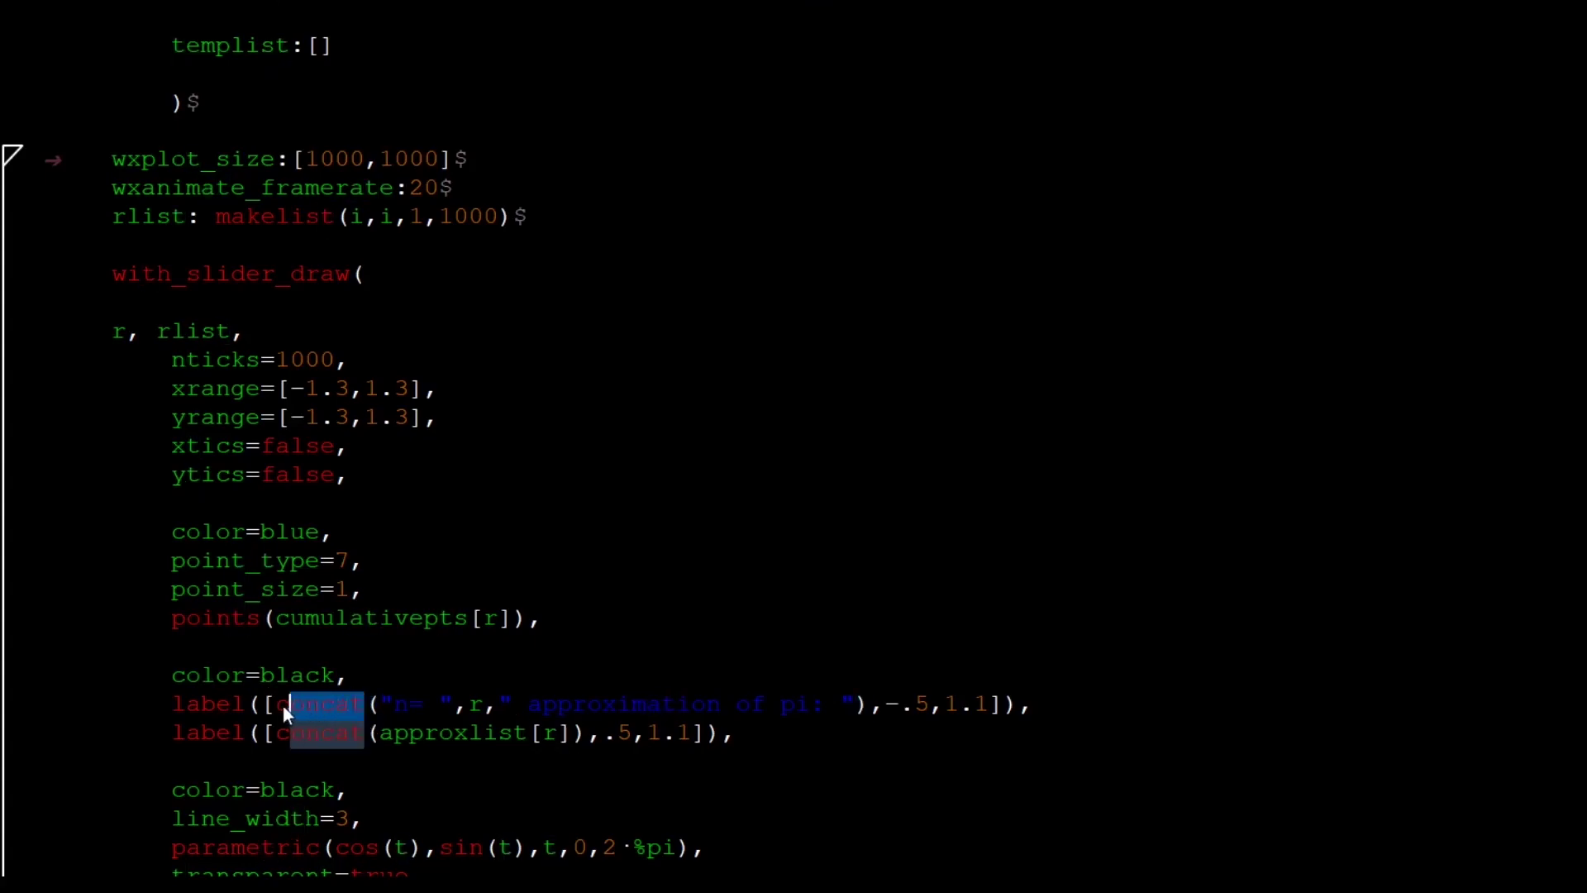
pyautogui.doubleClick(475, 703)
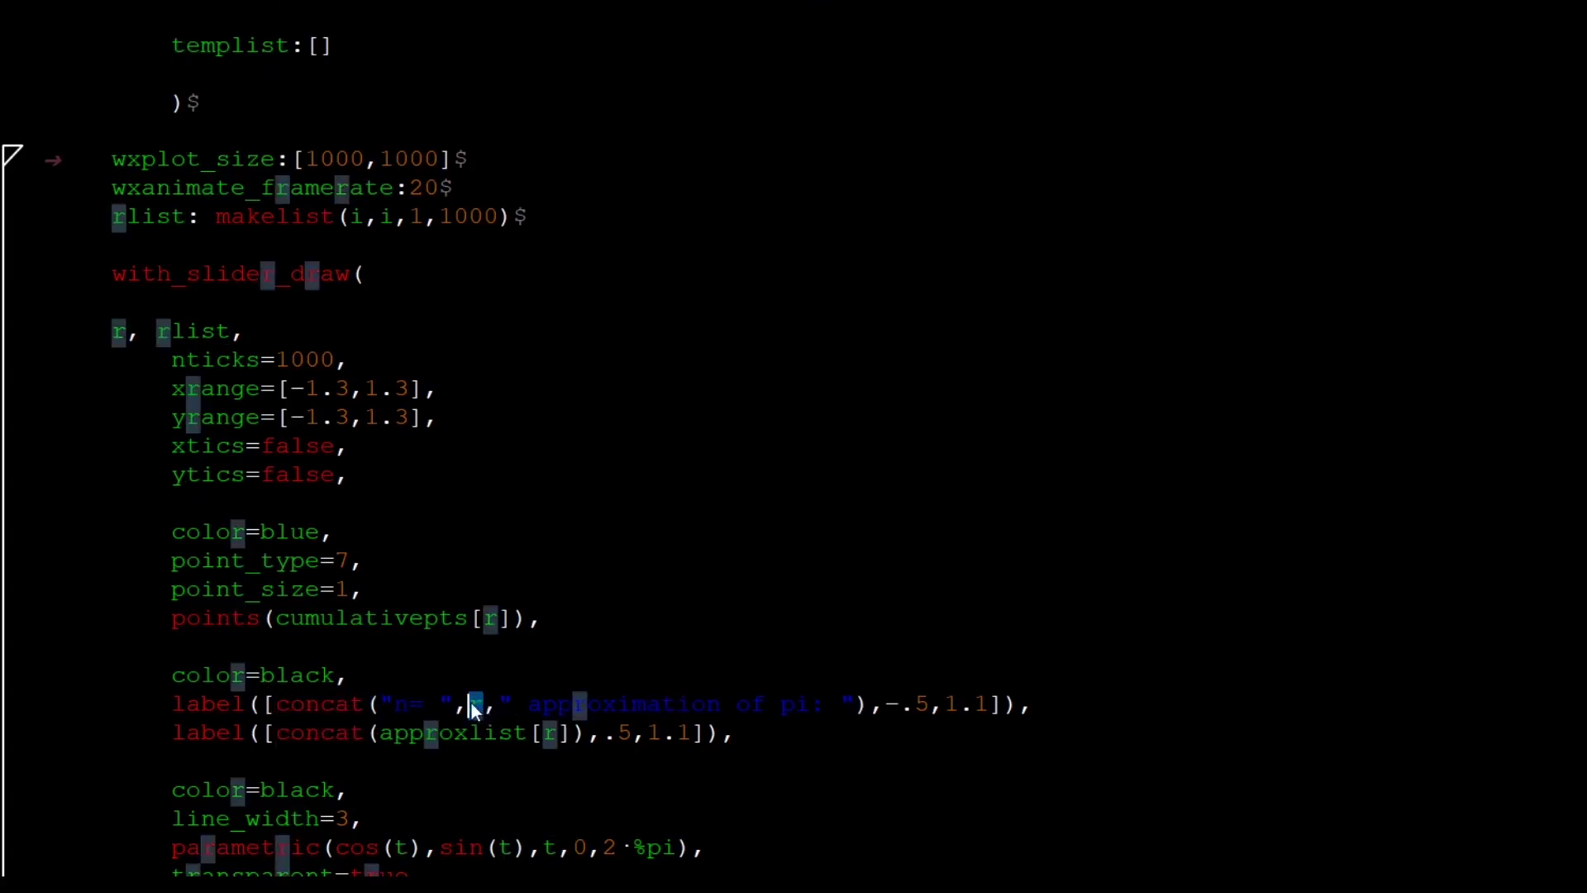
pyautogui.moveTo(520, 731); pyautogui.dragTo(407, 731)
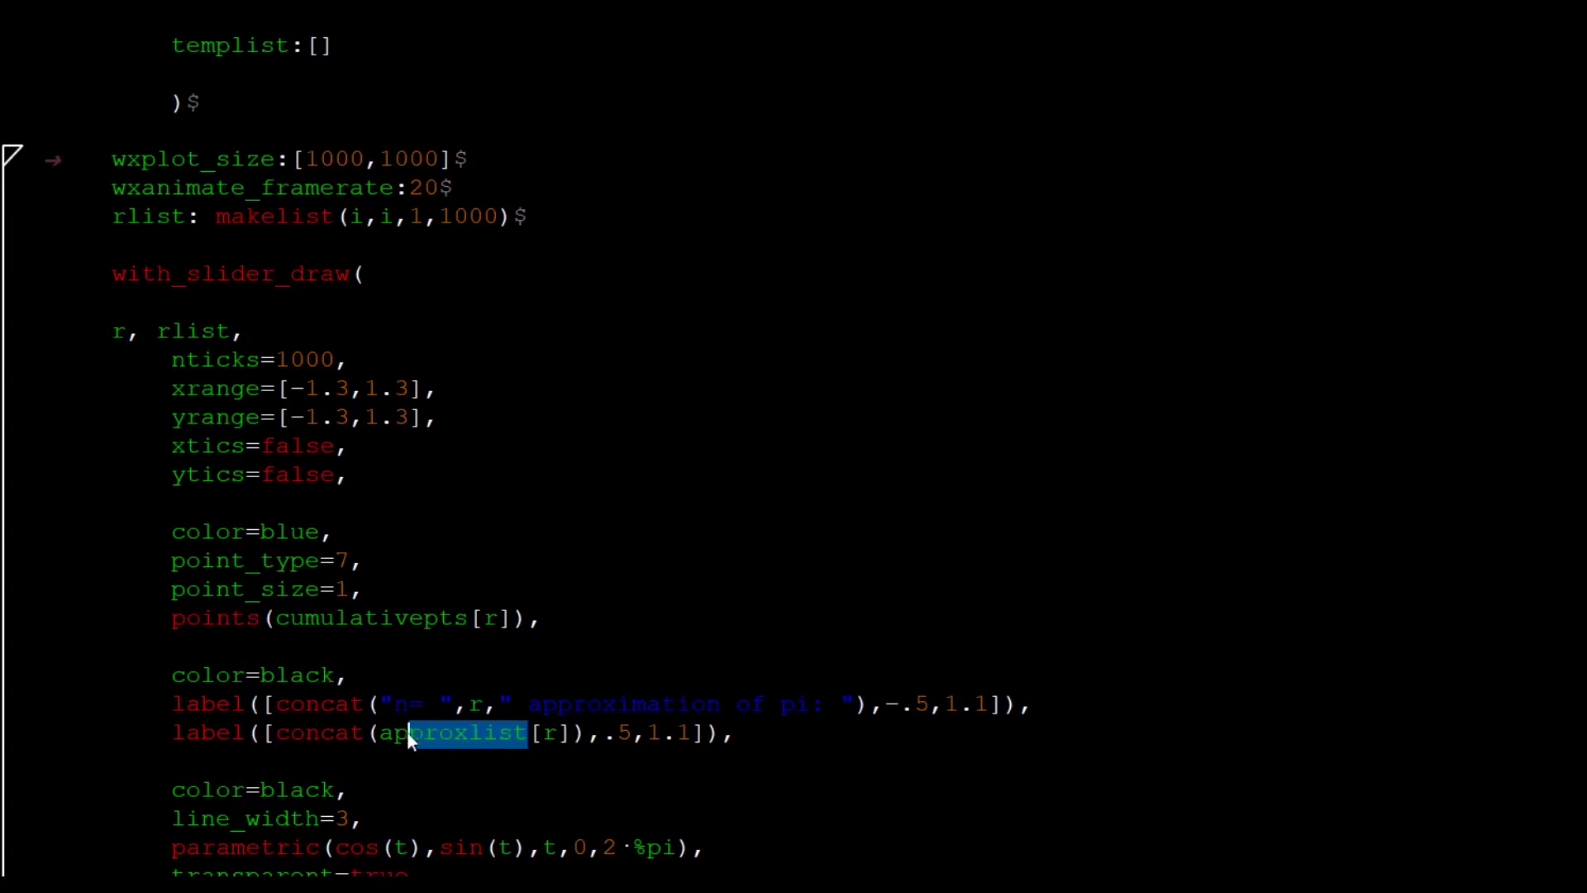
pyautogui.click(762, 745)
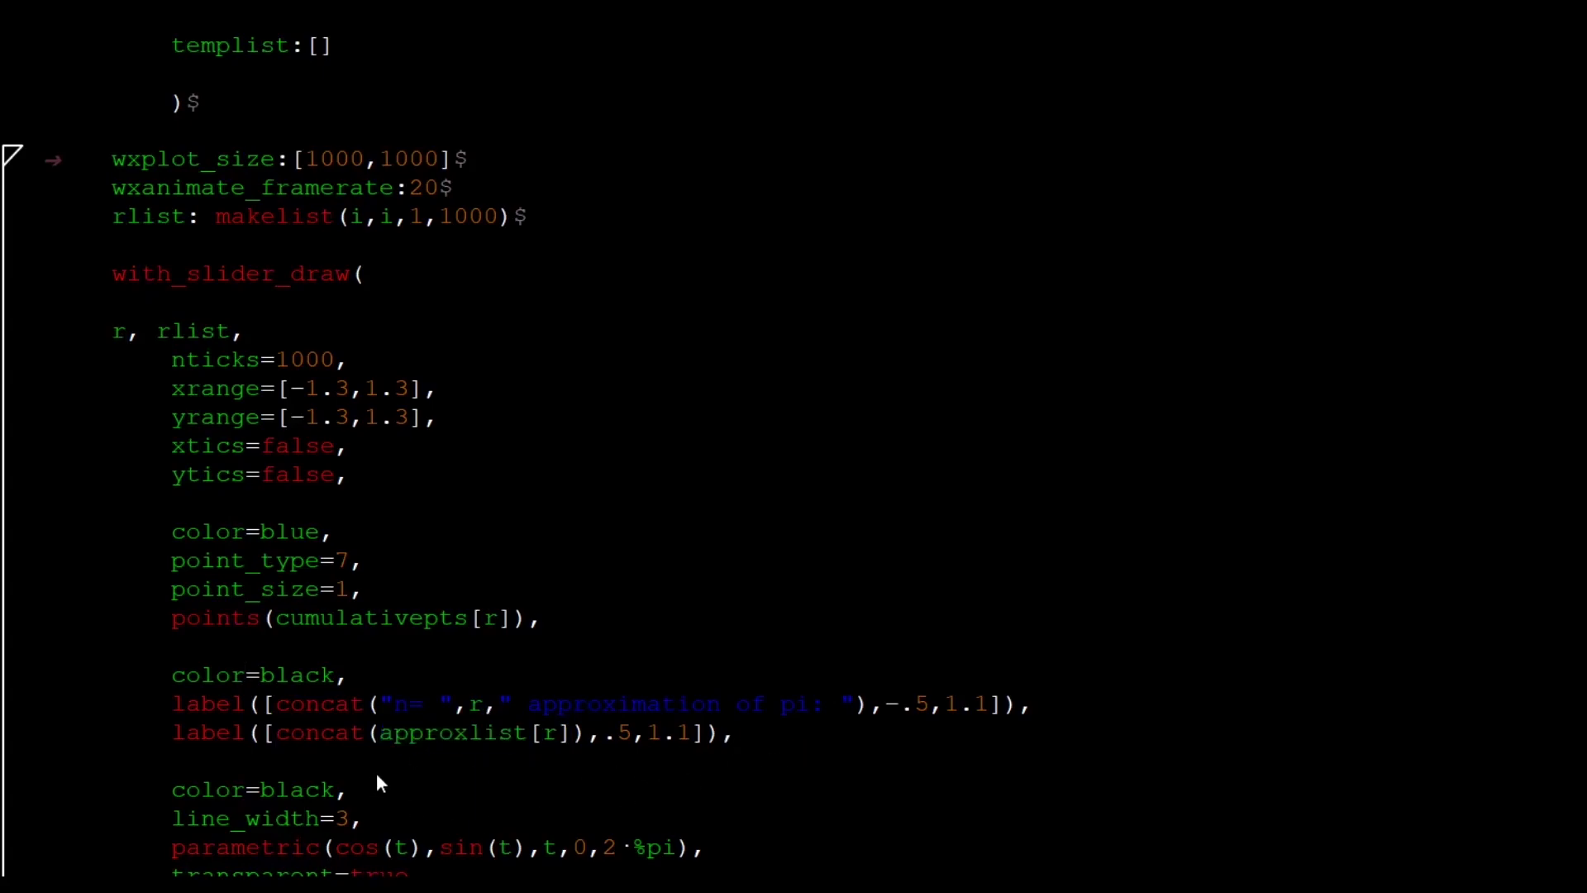
pyautogui.doubleClick(472, 702)
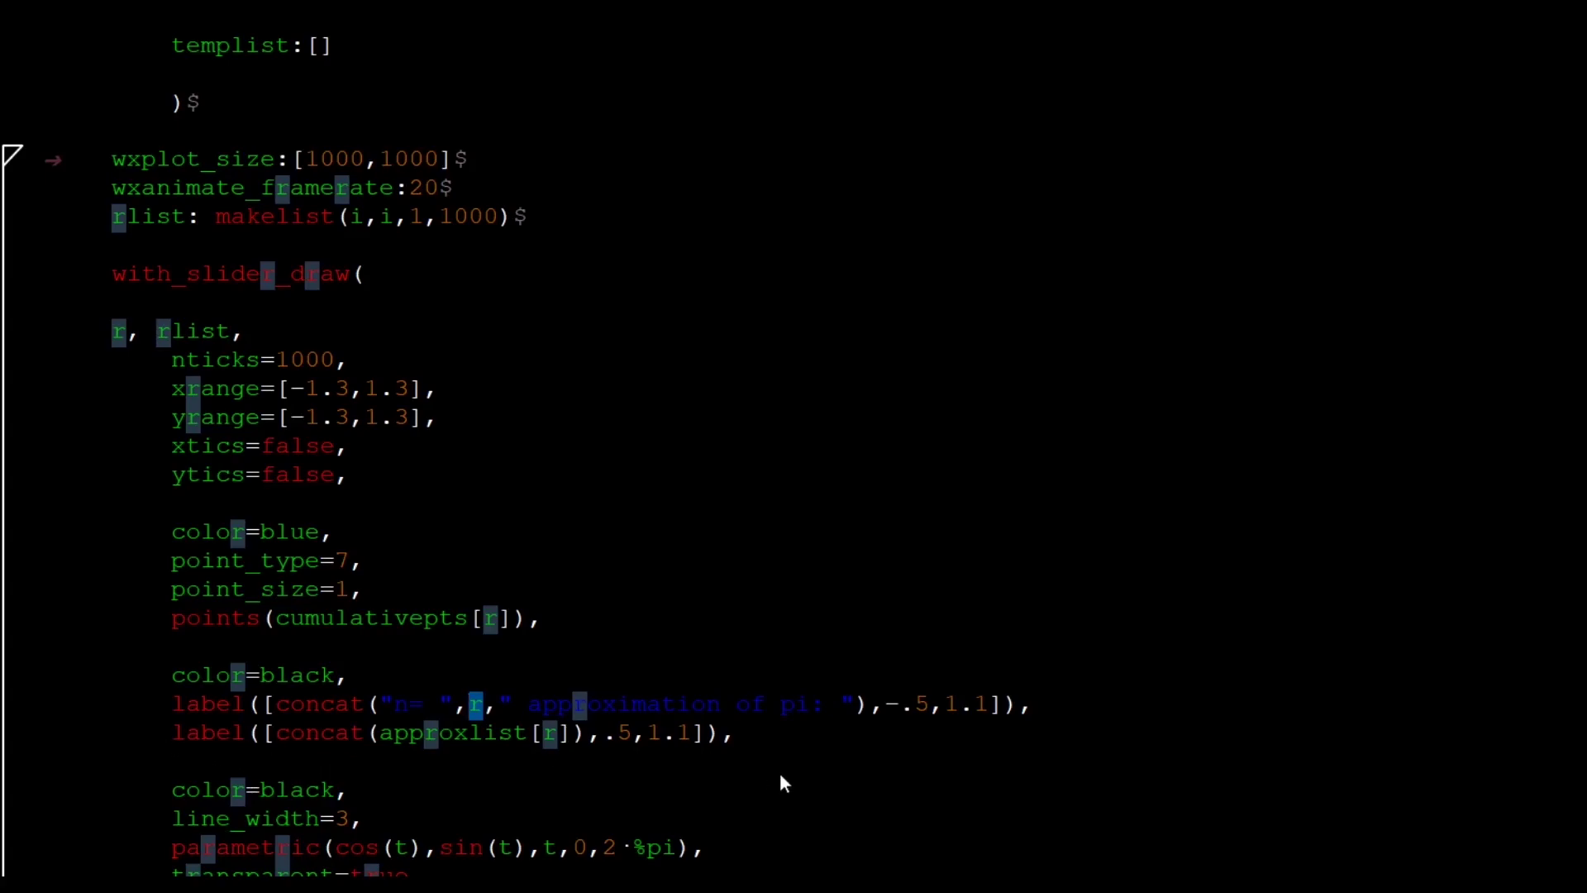
pyautogui.moveTo(694, 731); pyautogui.dragTo(604, 731)
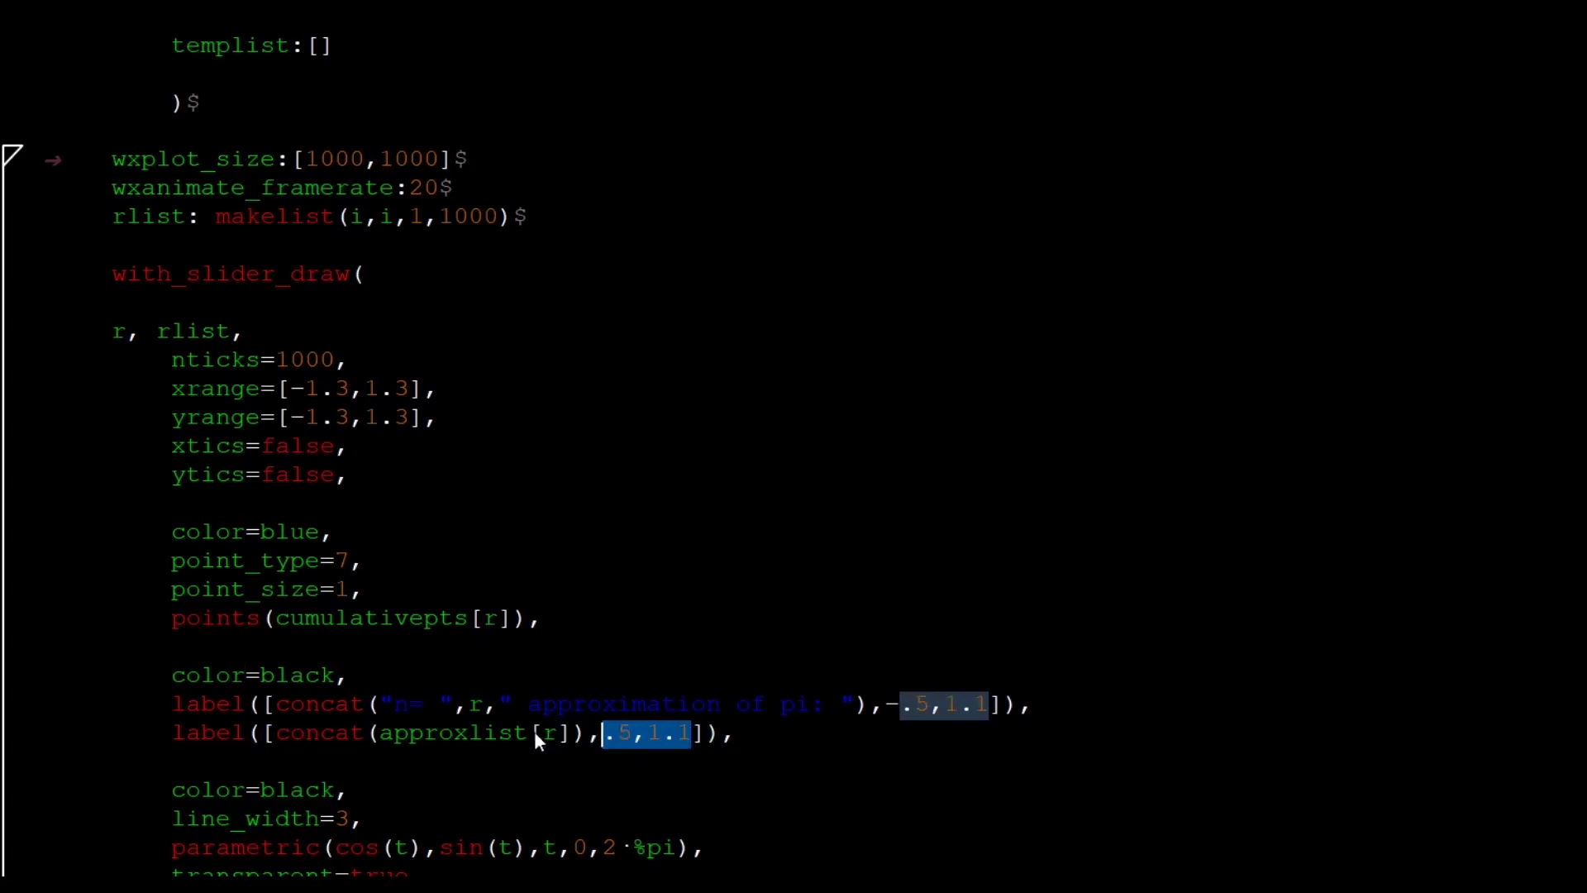
pyautogui.moveTo(533, 732); pyautogui.dragTo(396, 738)
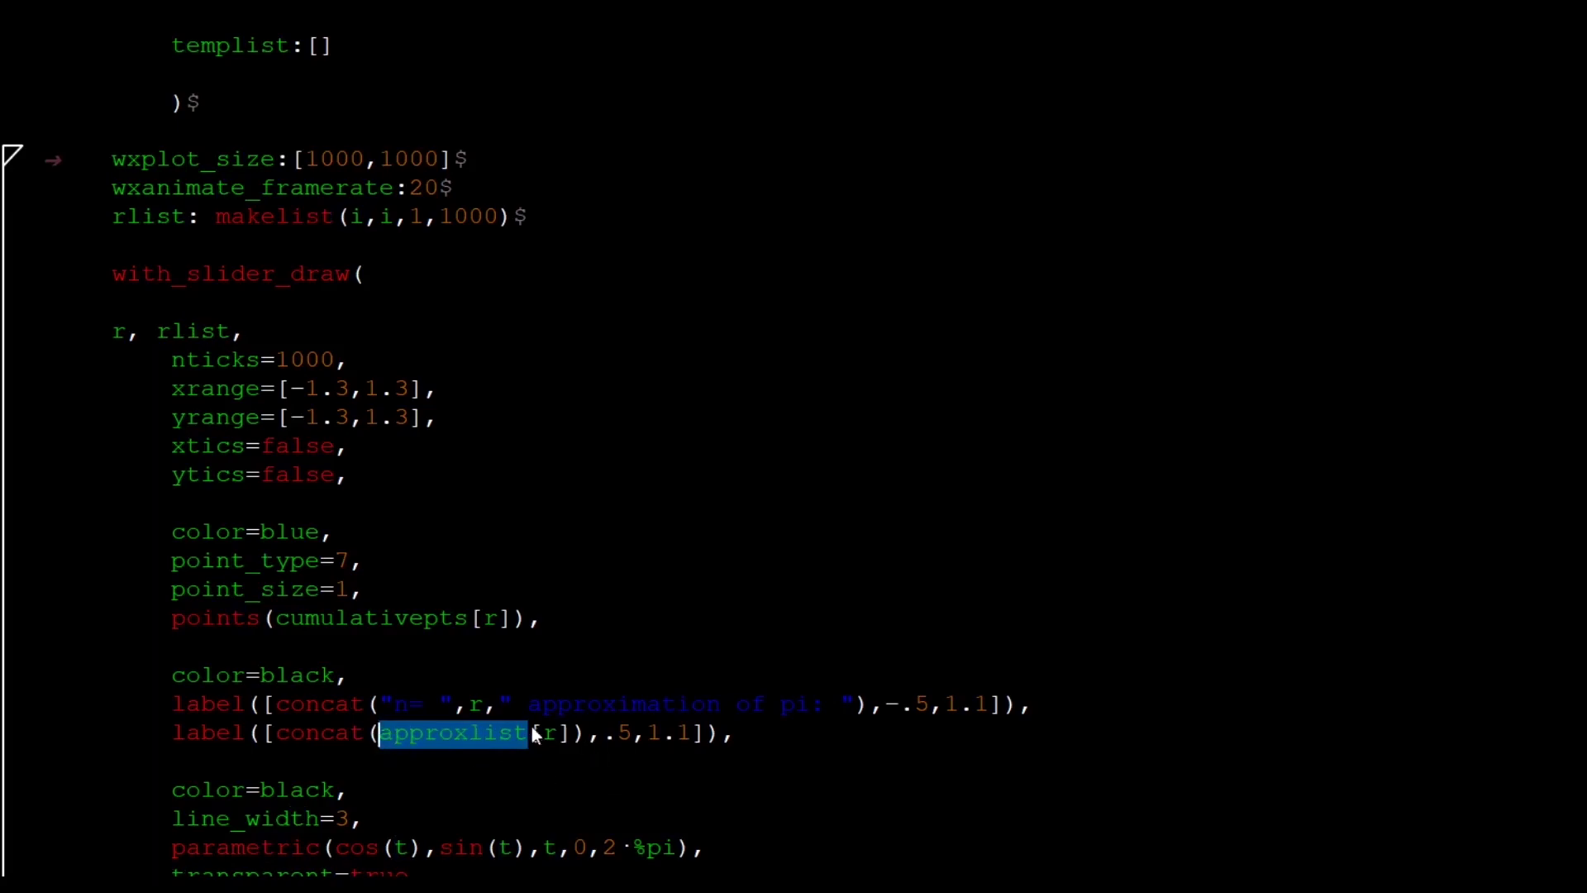
pyautogui.scroll(-5, 496, 496)
pyautogui.click(351, 237)
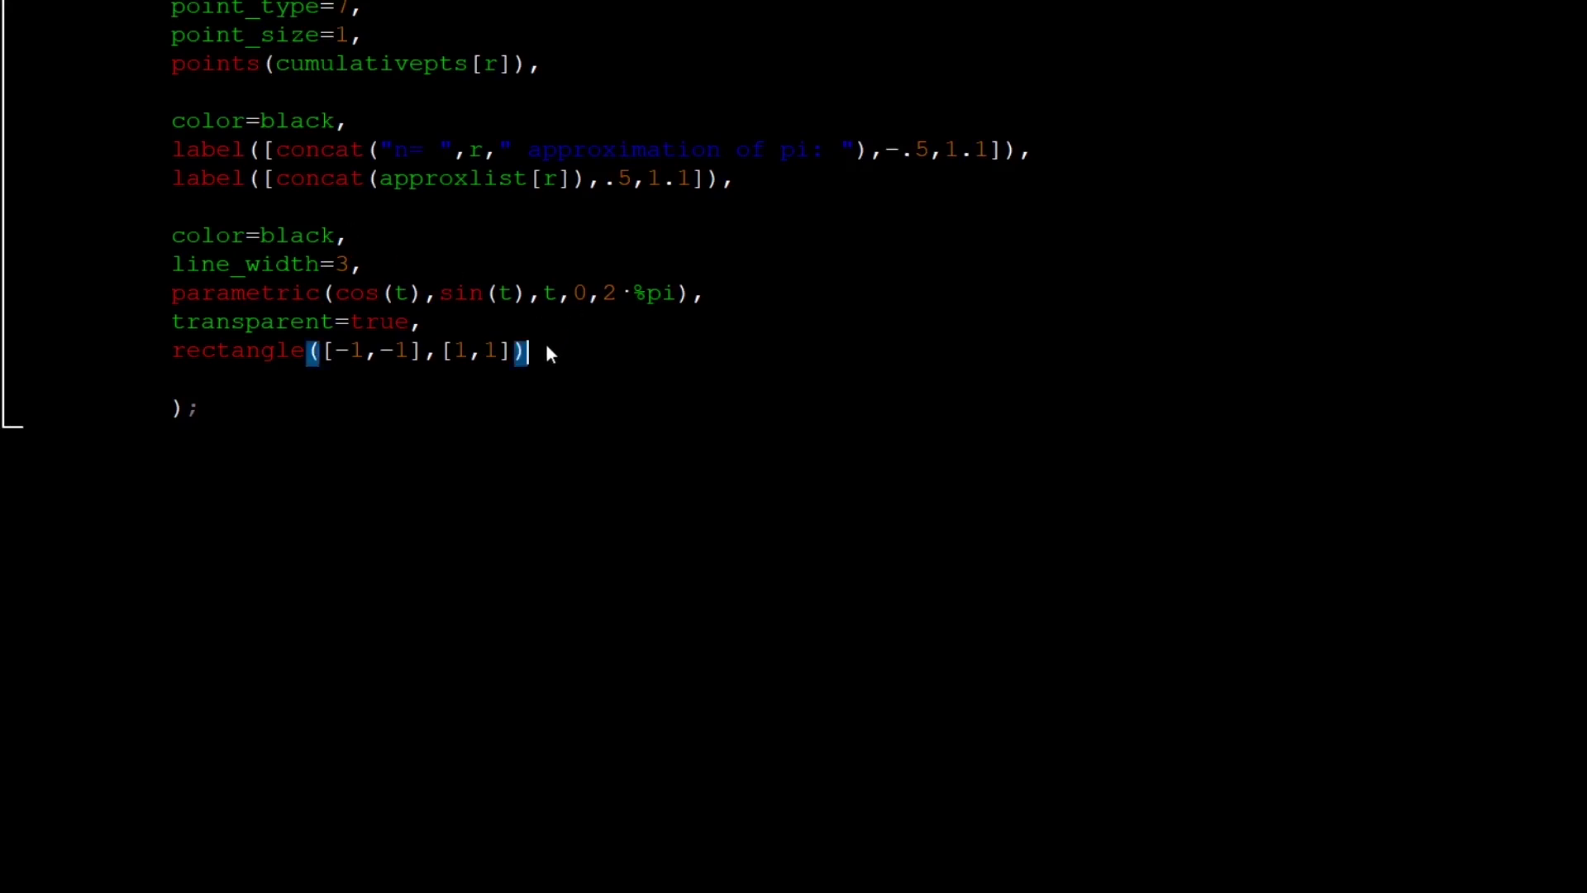
pyautogui.moveTo(553, 350); pyautogui.dragTo(178, 234)
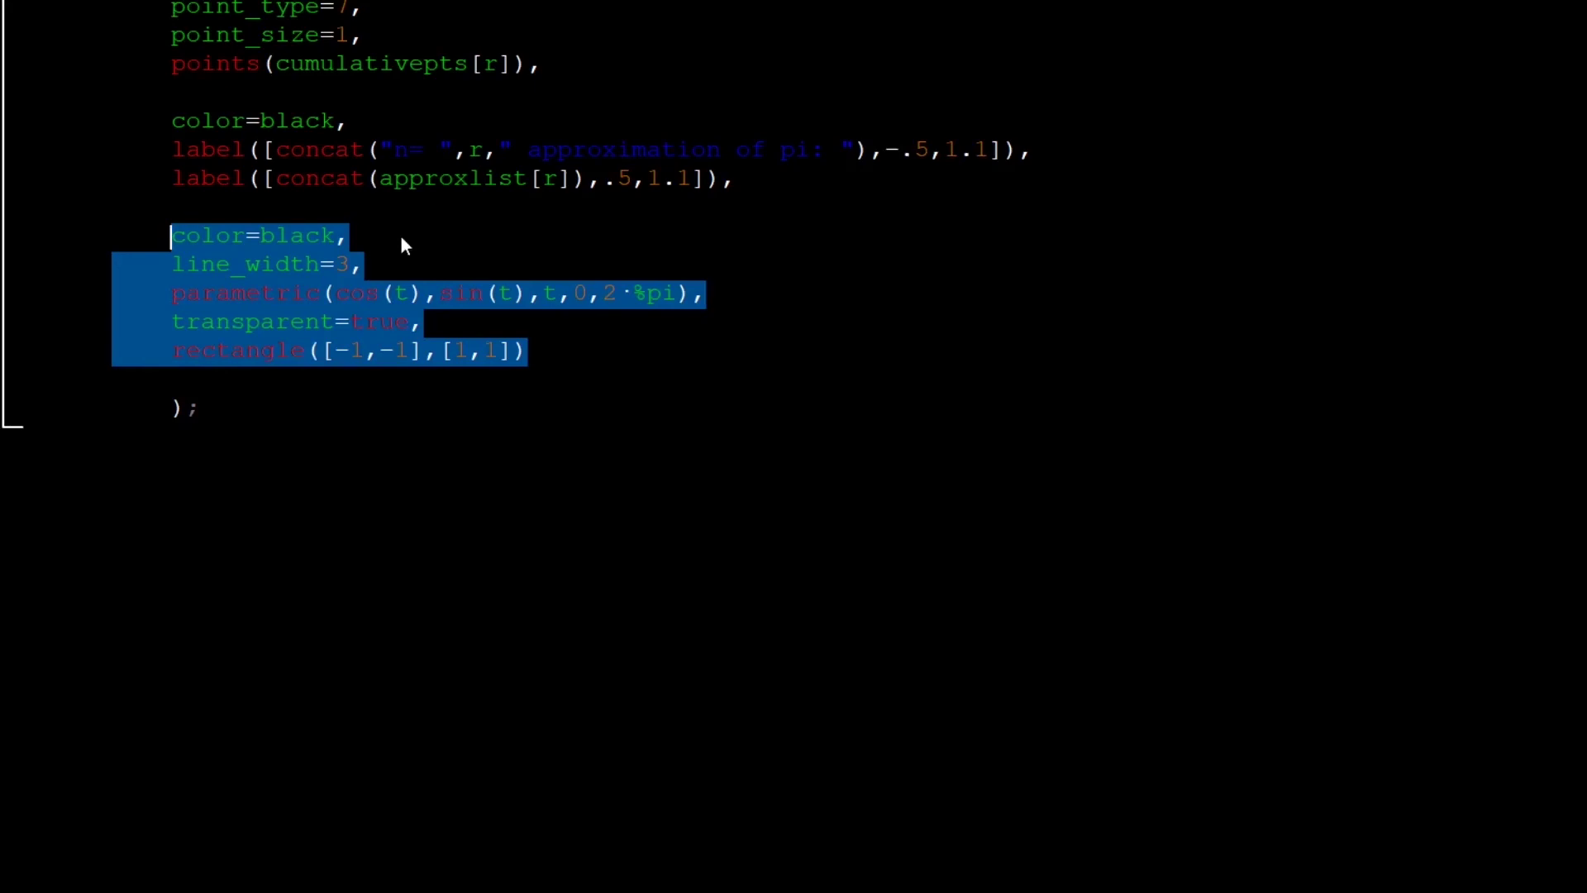
pyautogui.click(241, 418)
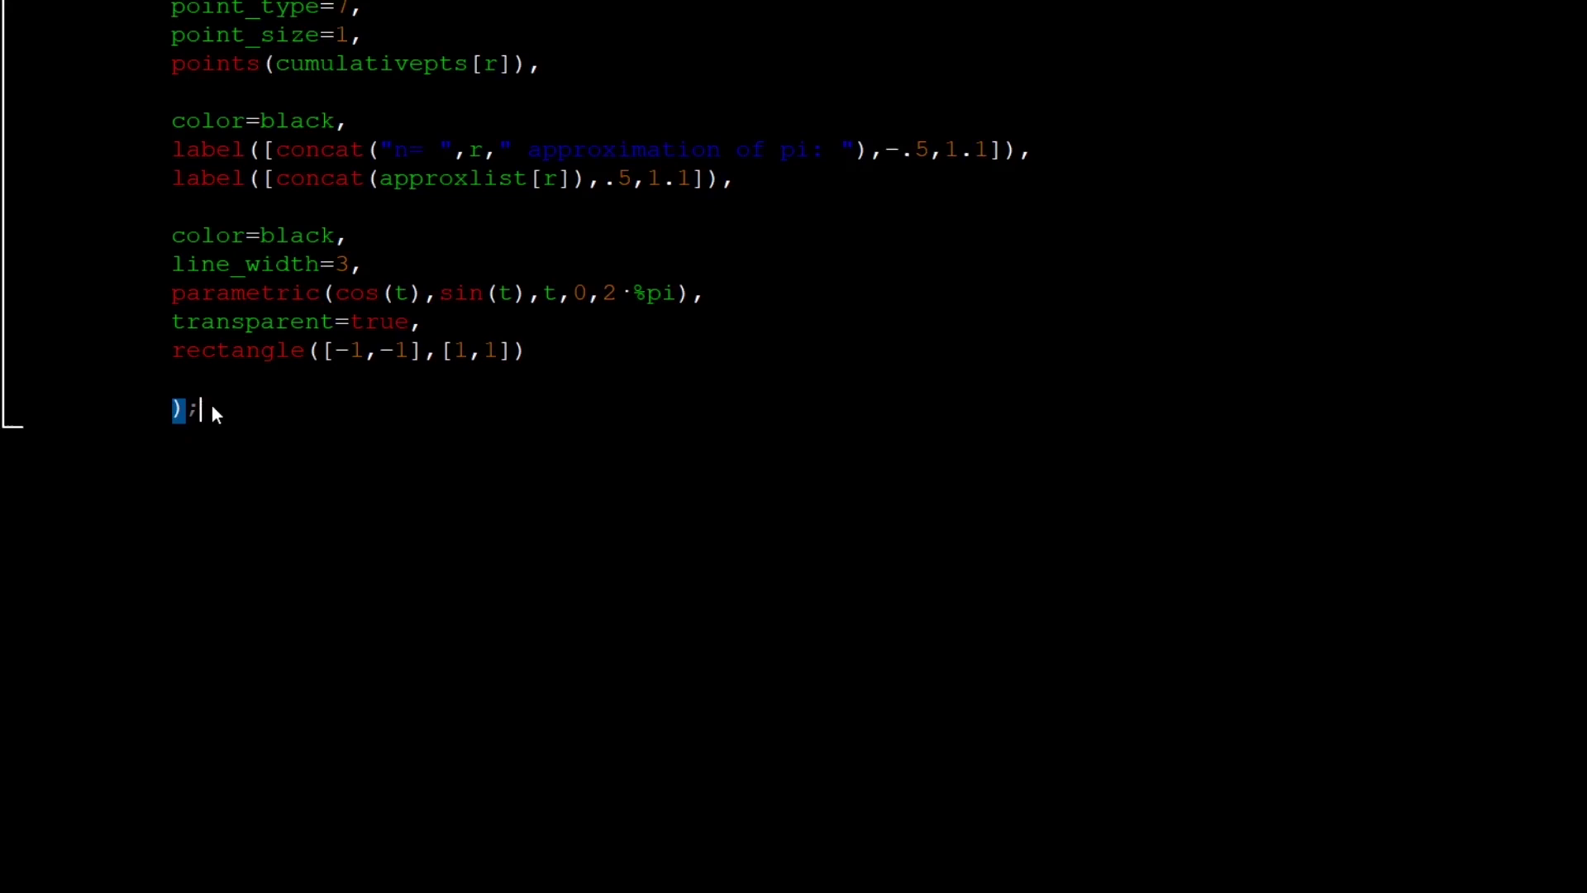
# Step: Evaluate the with_slider_draw cell, producing the first frame: n= 1, pi approximation 4.0
pyautogui.hotkey('shift', 'Return')
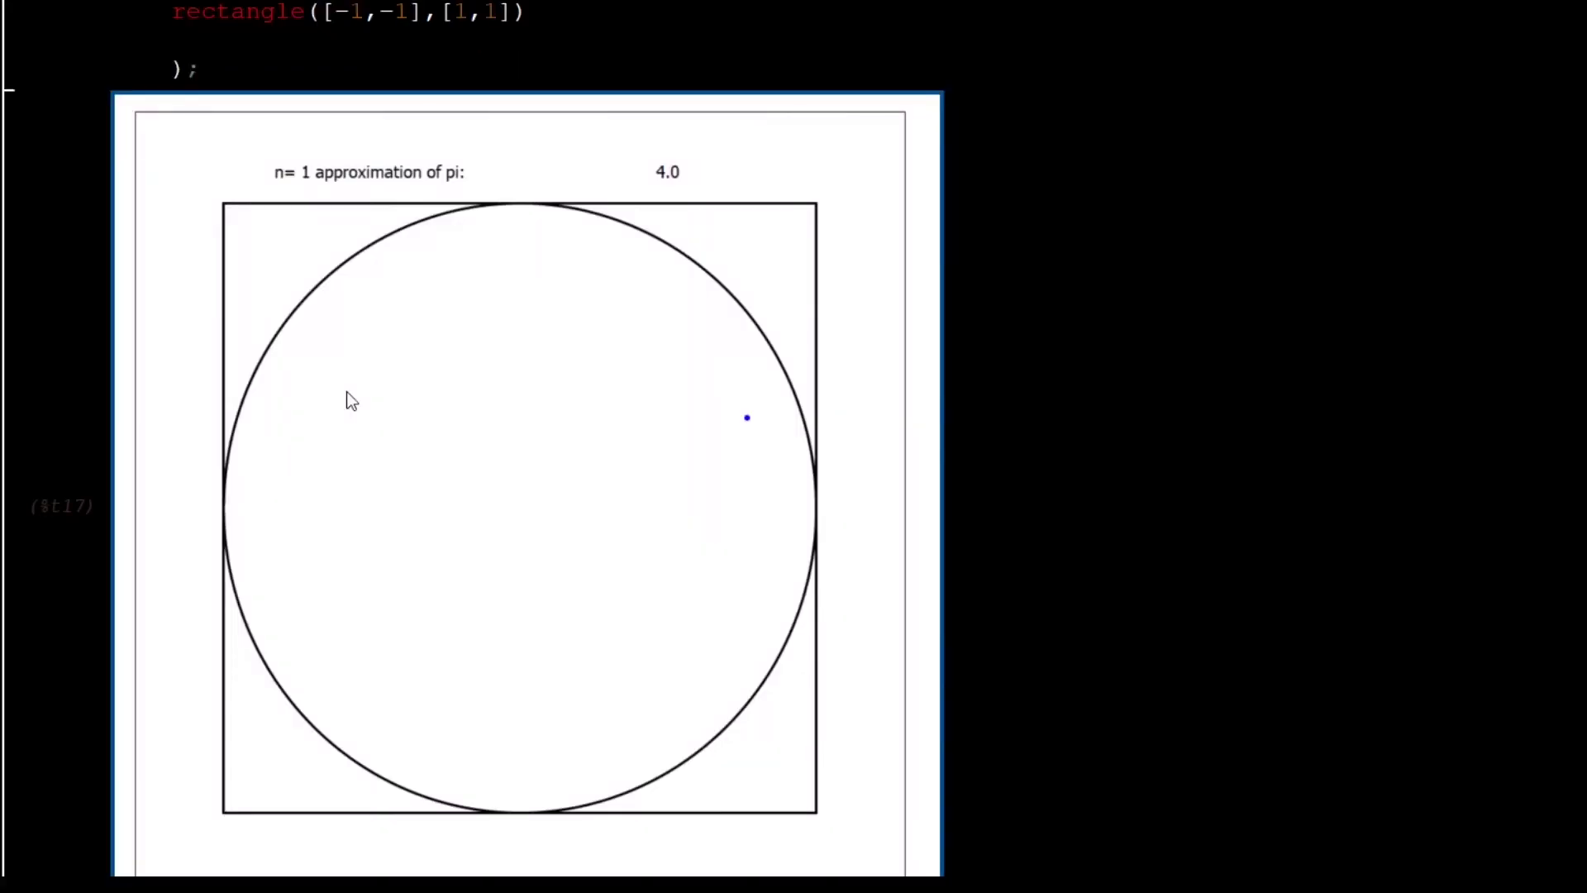